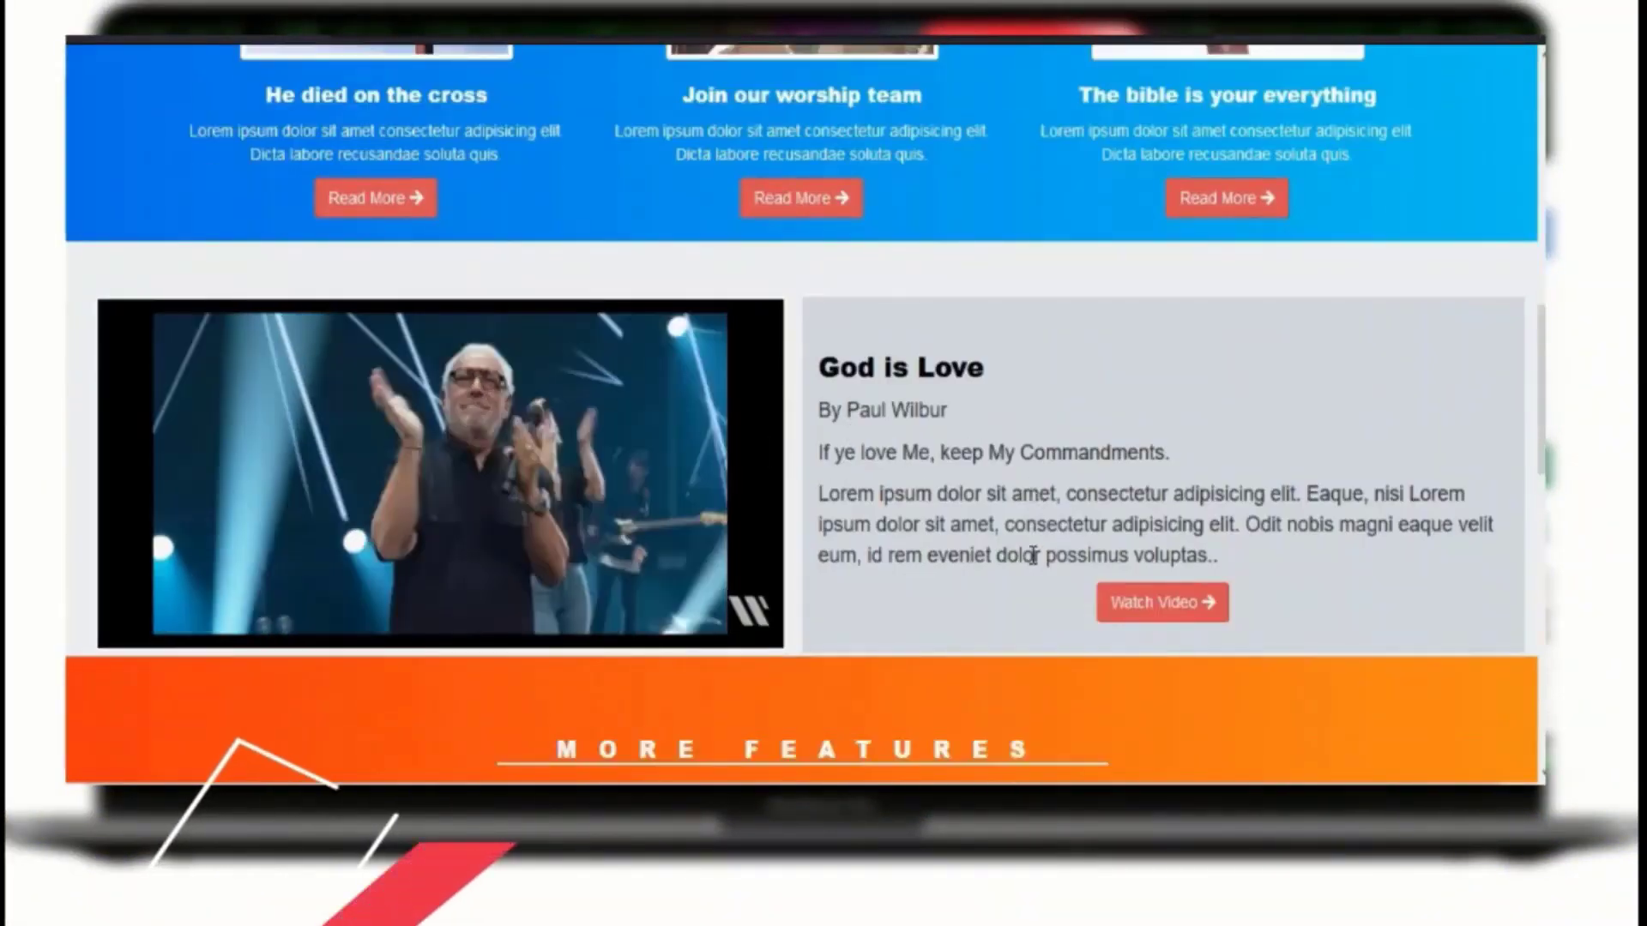
scroll(1030, 519, down, 15)
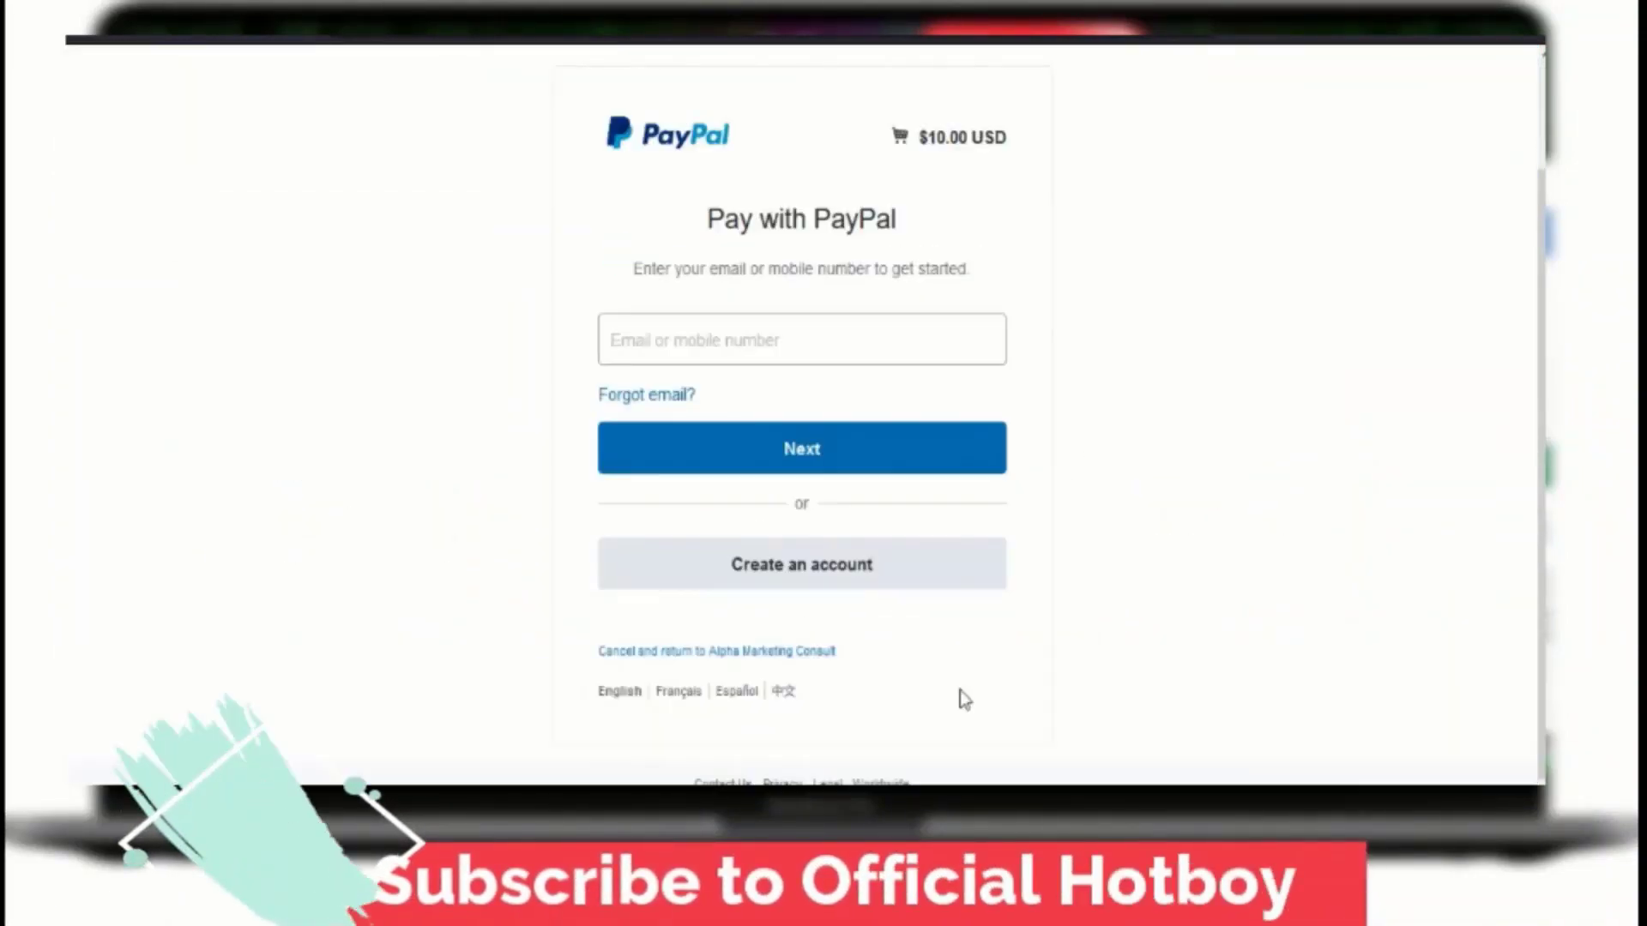
scroll(943, 696, up, 2)
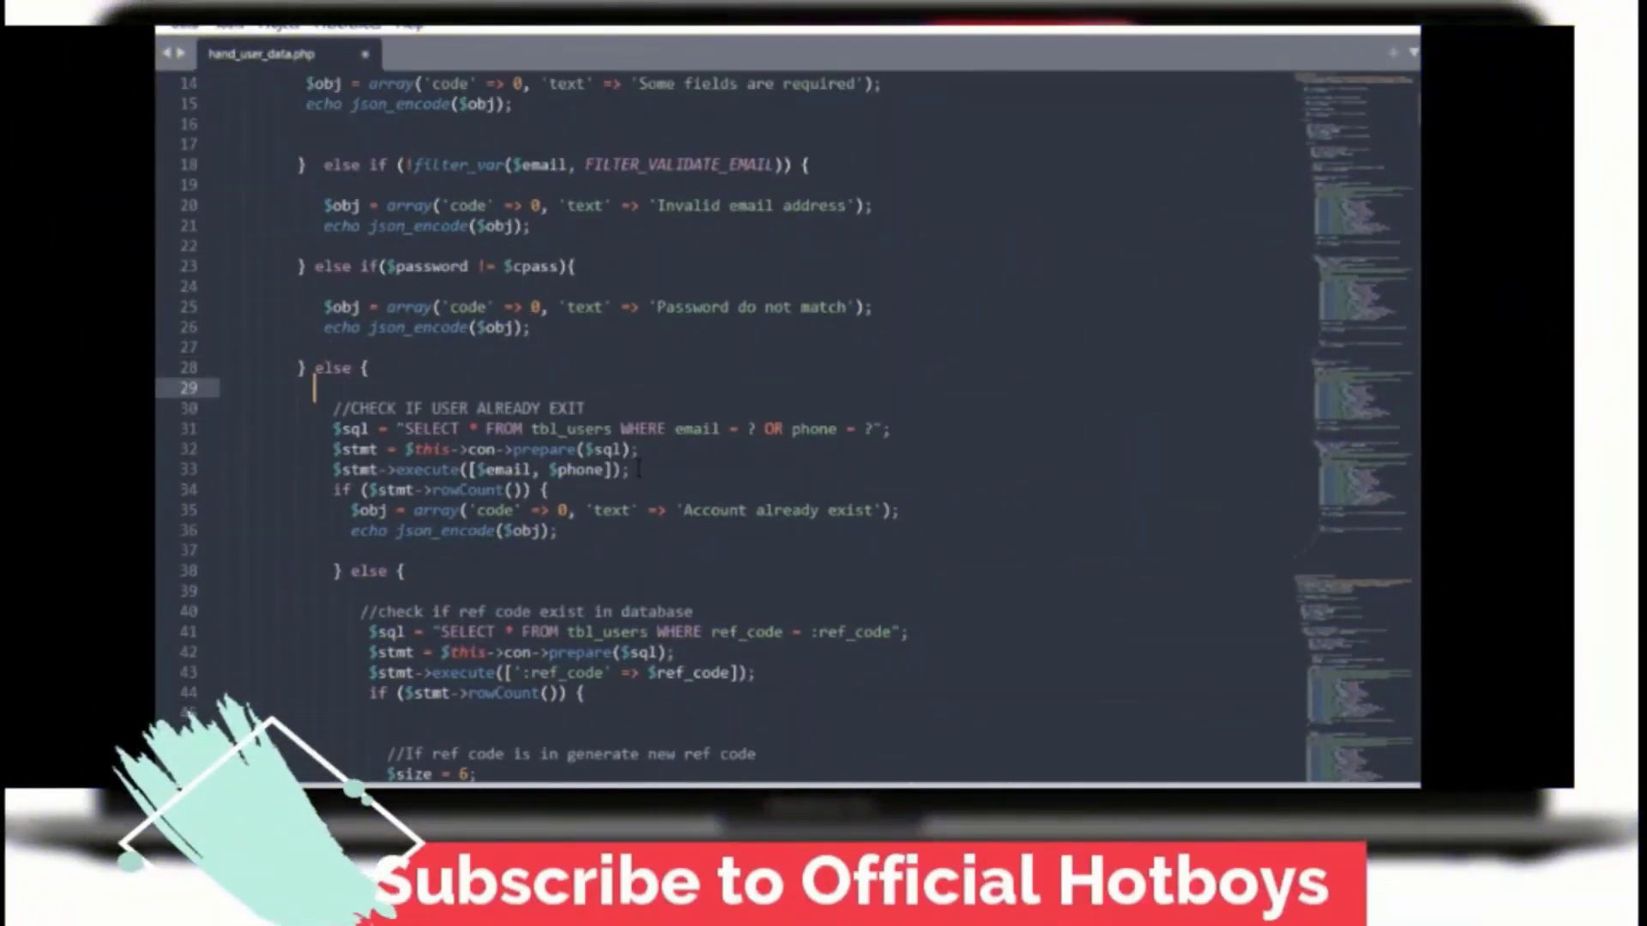
scroll(639, 469, down, 15)
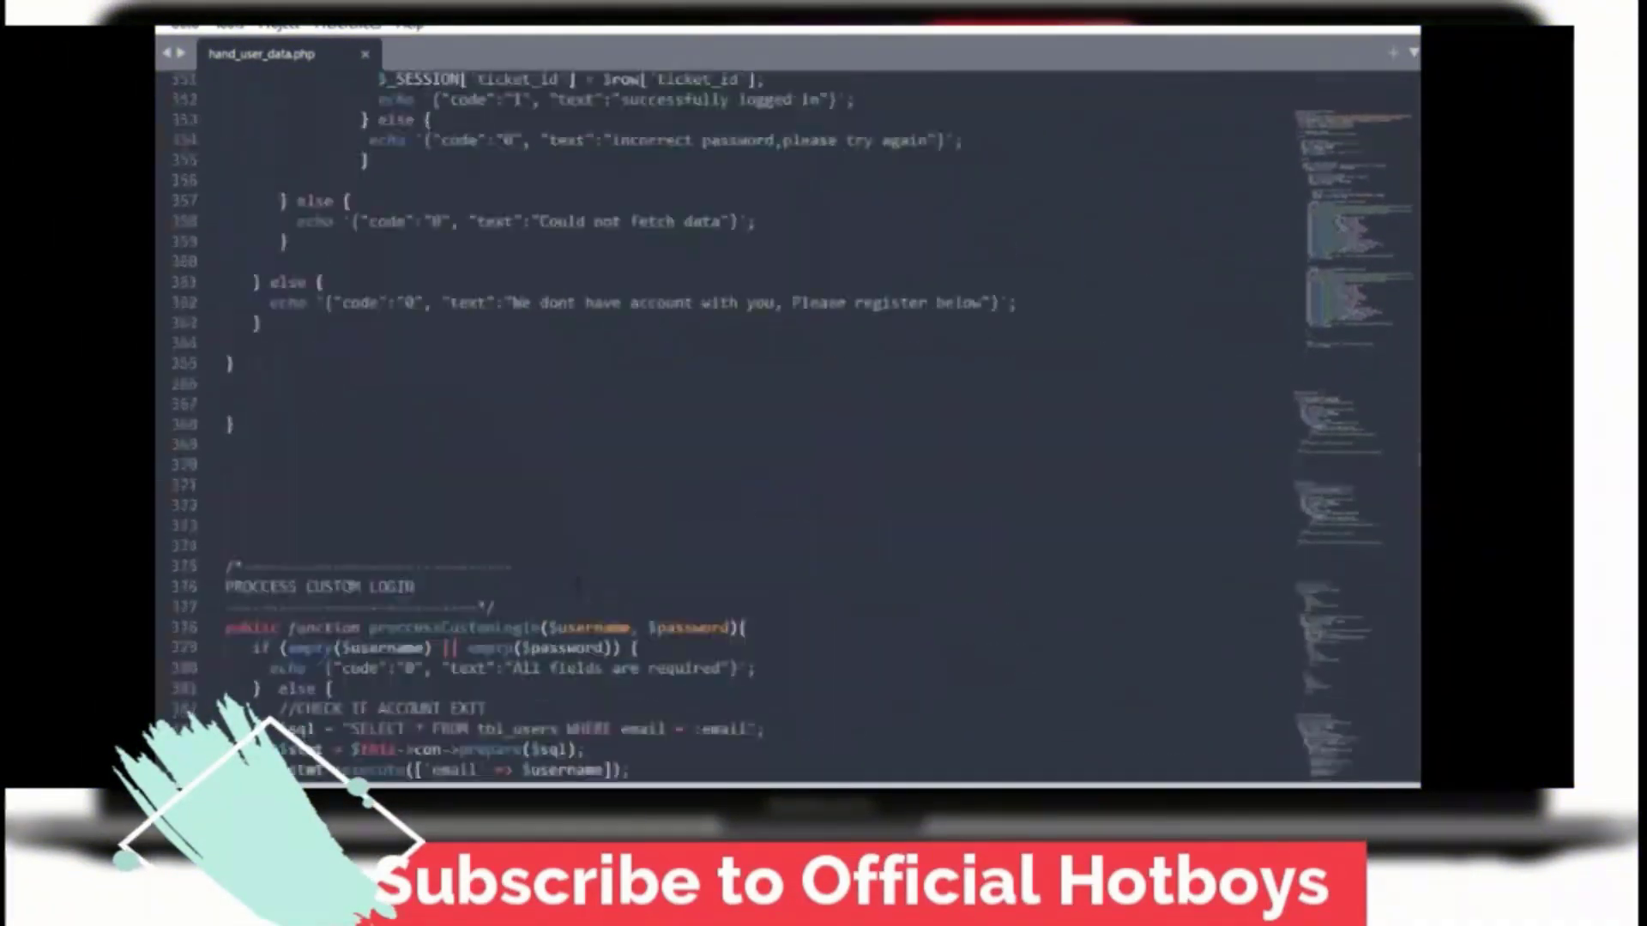
scroll(583, 549, down, 20)
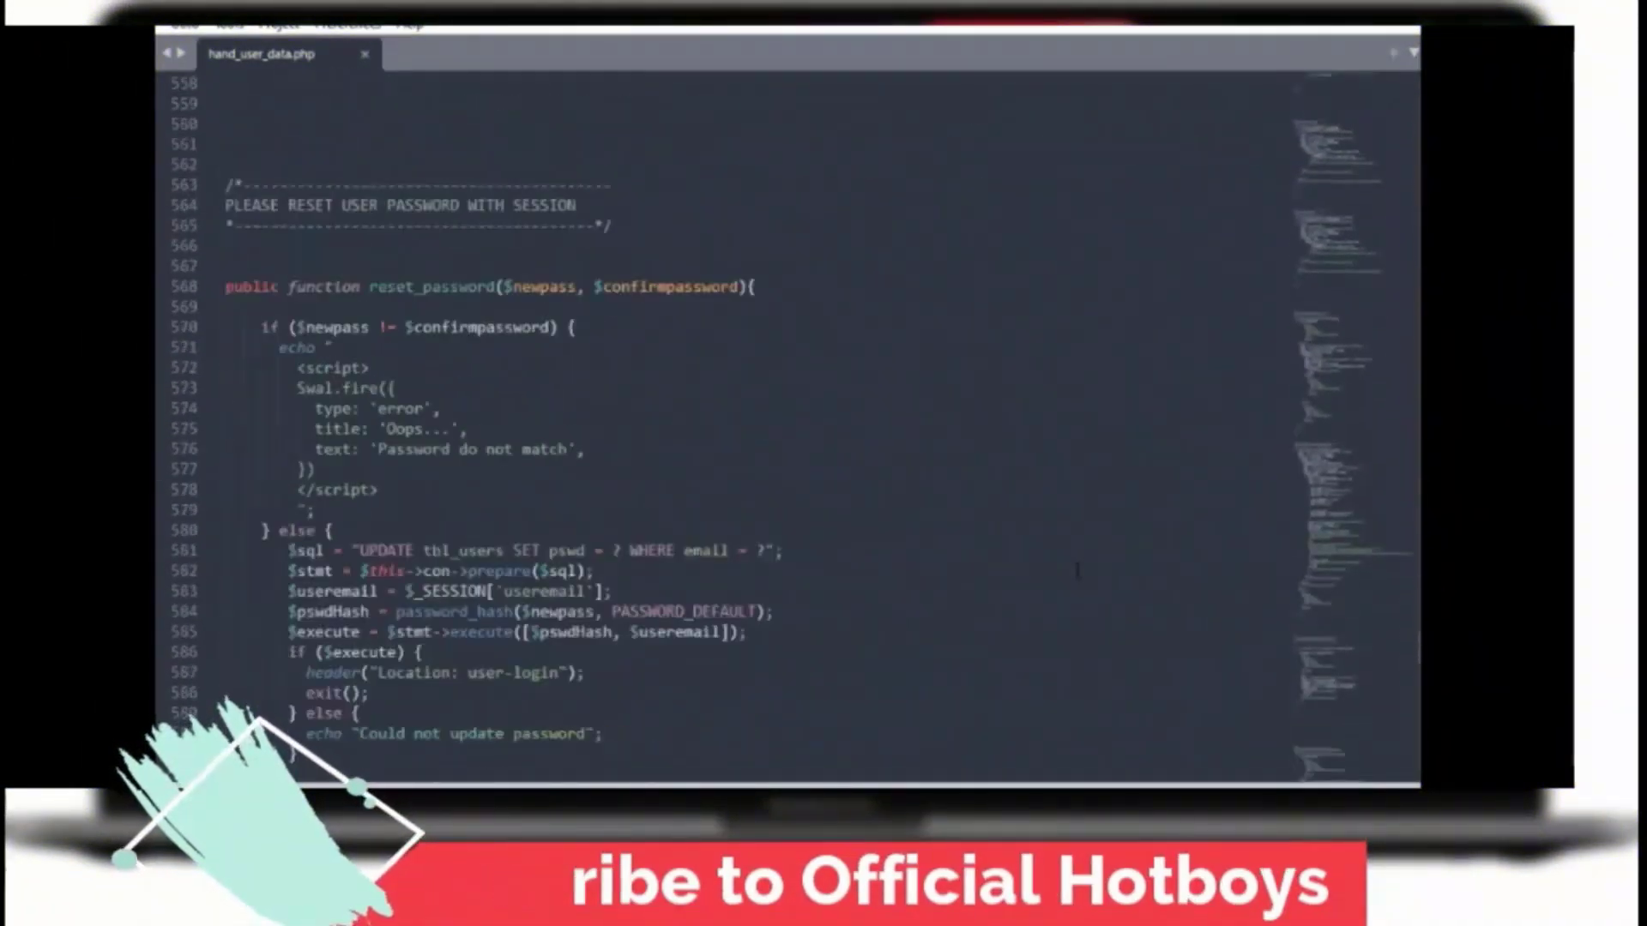
scroll(587, 502, up, 6)
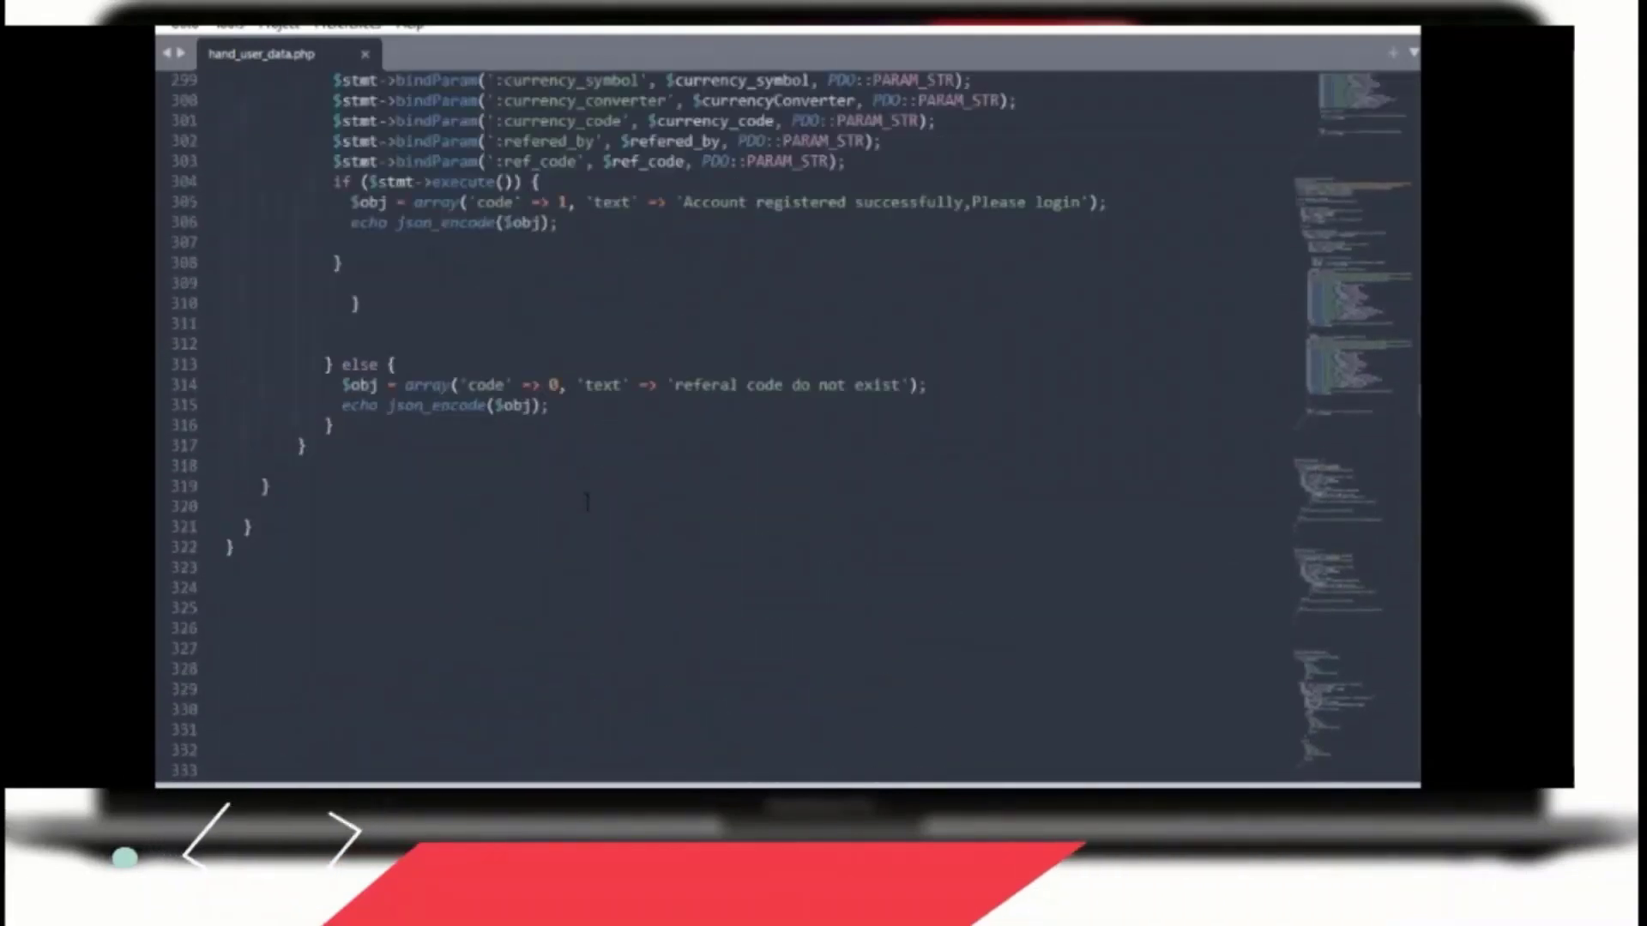
scroll(771, 386, up, 10)
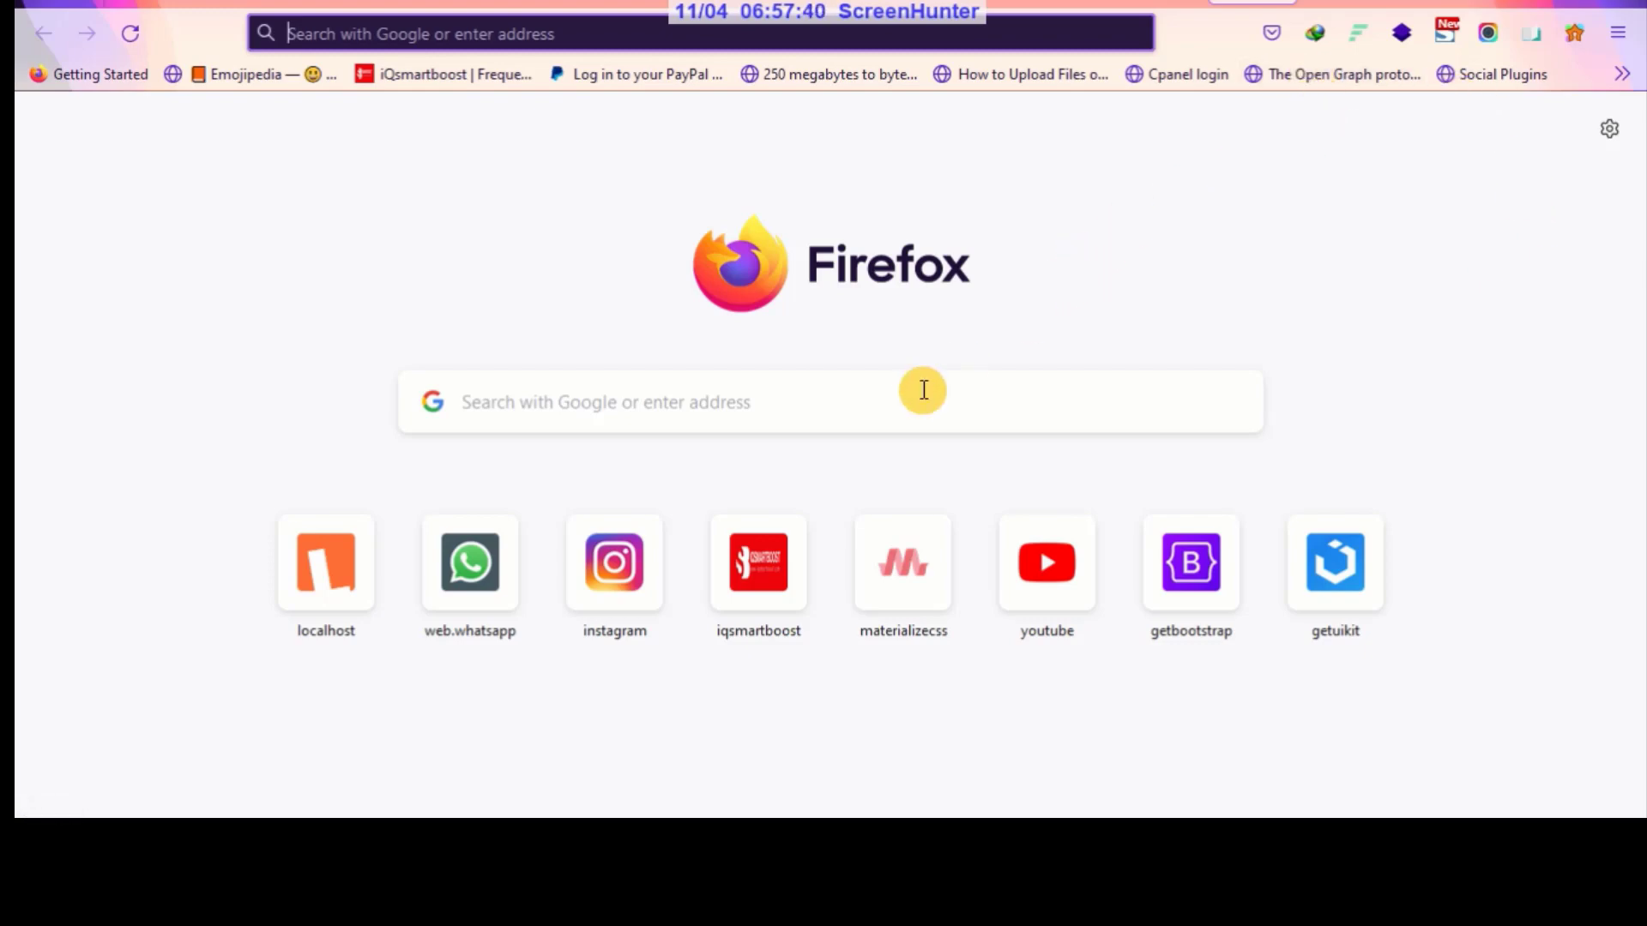
click(854, 406)
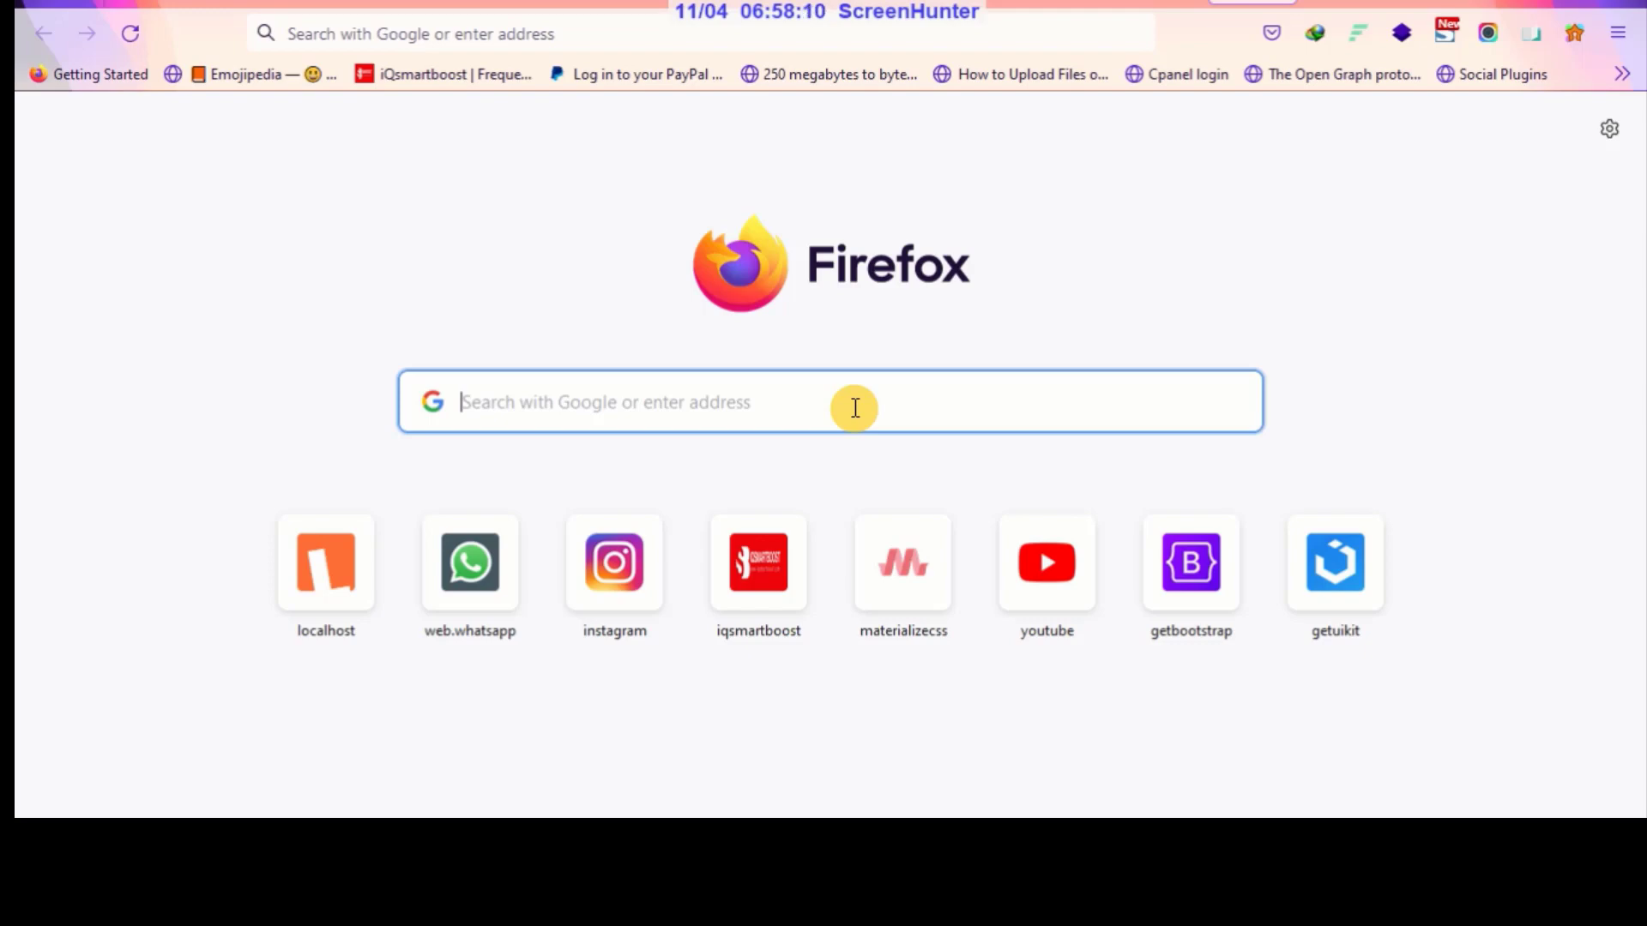
text(ll)
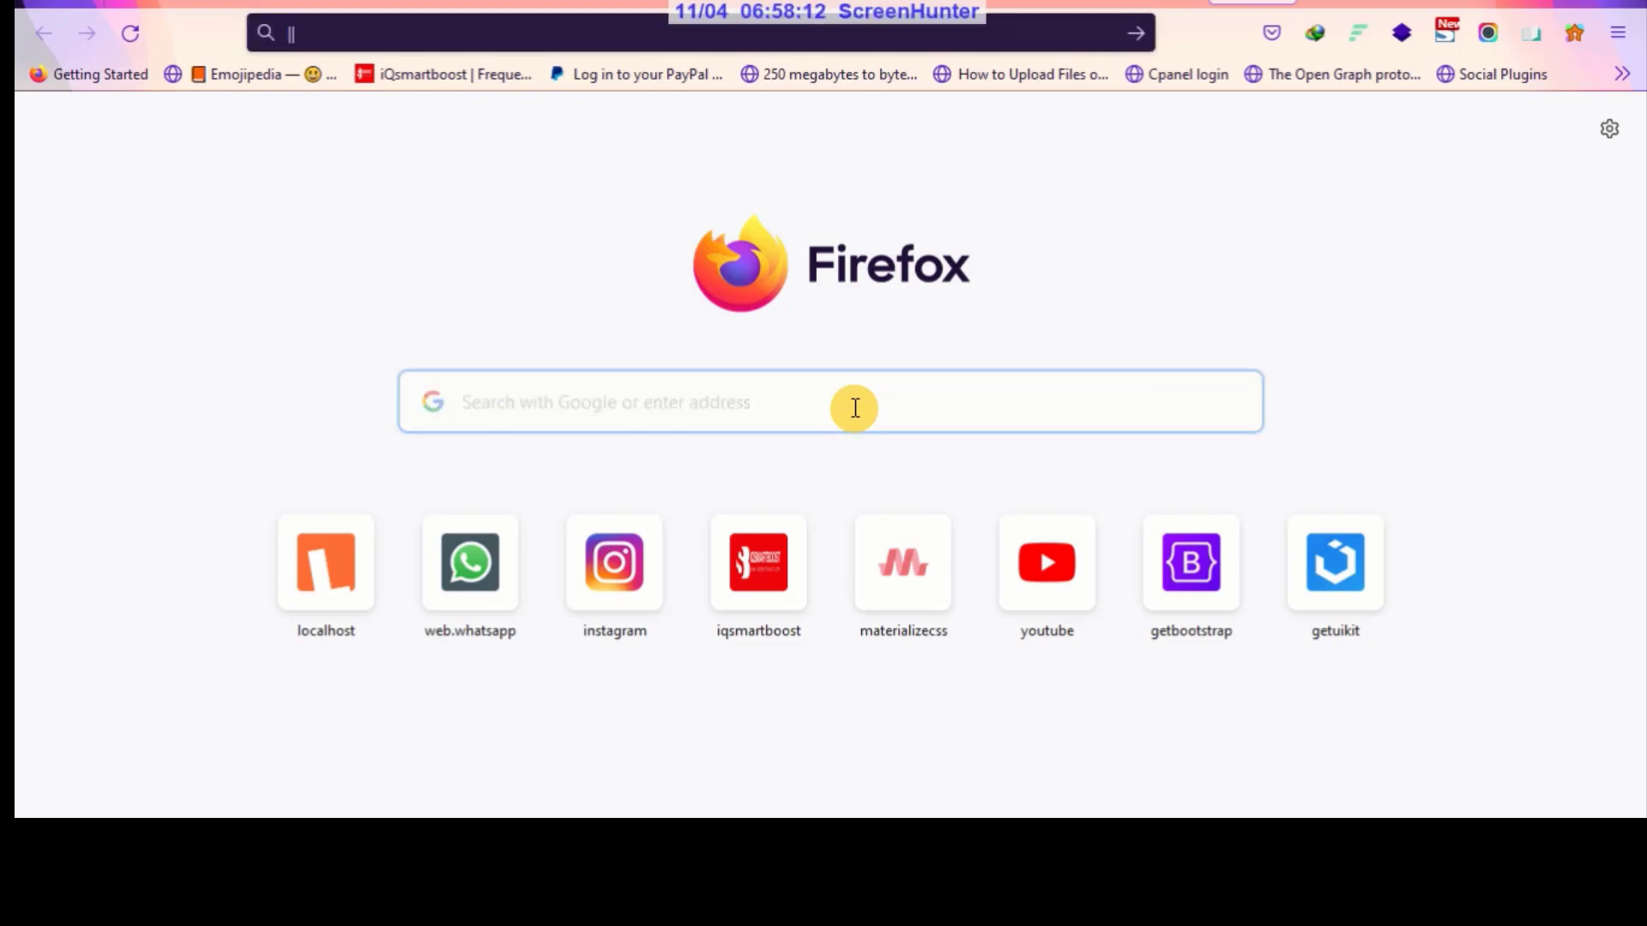
key(Return)
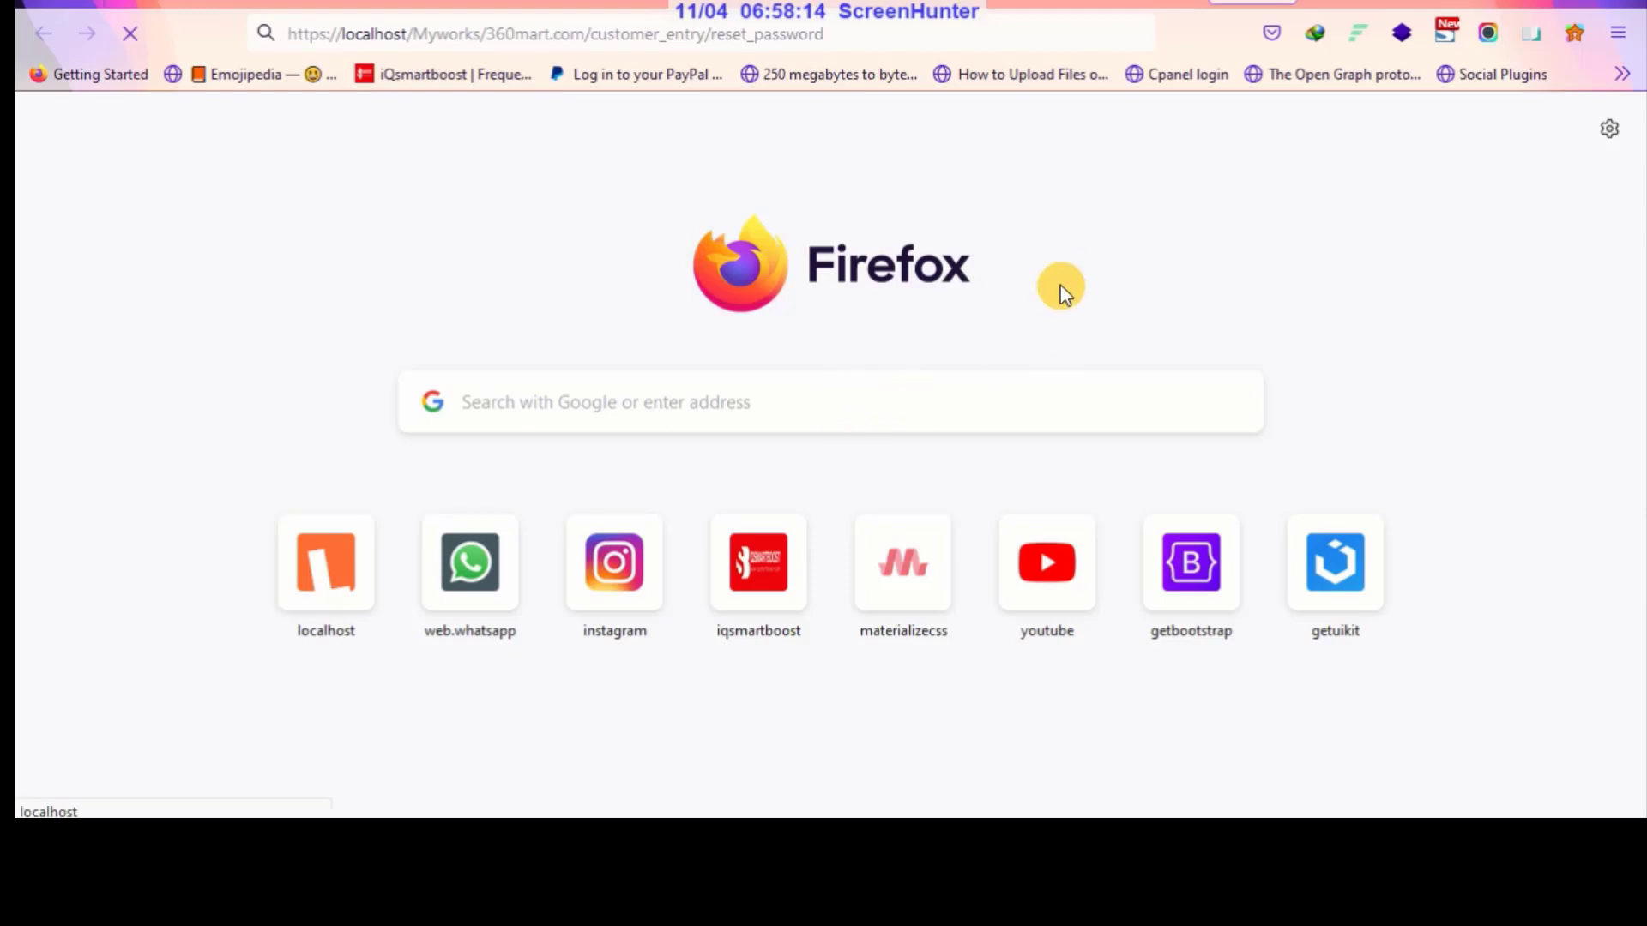
click(118, 33)
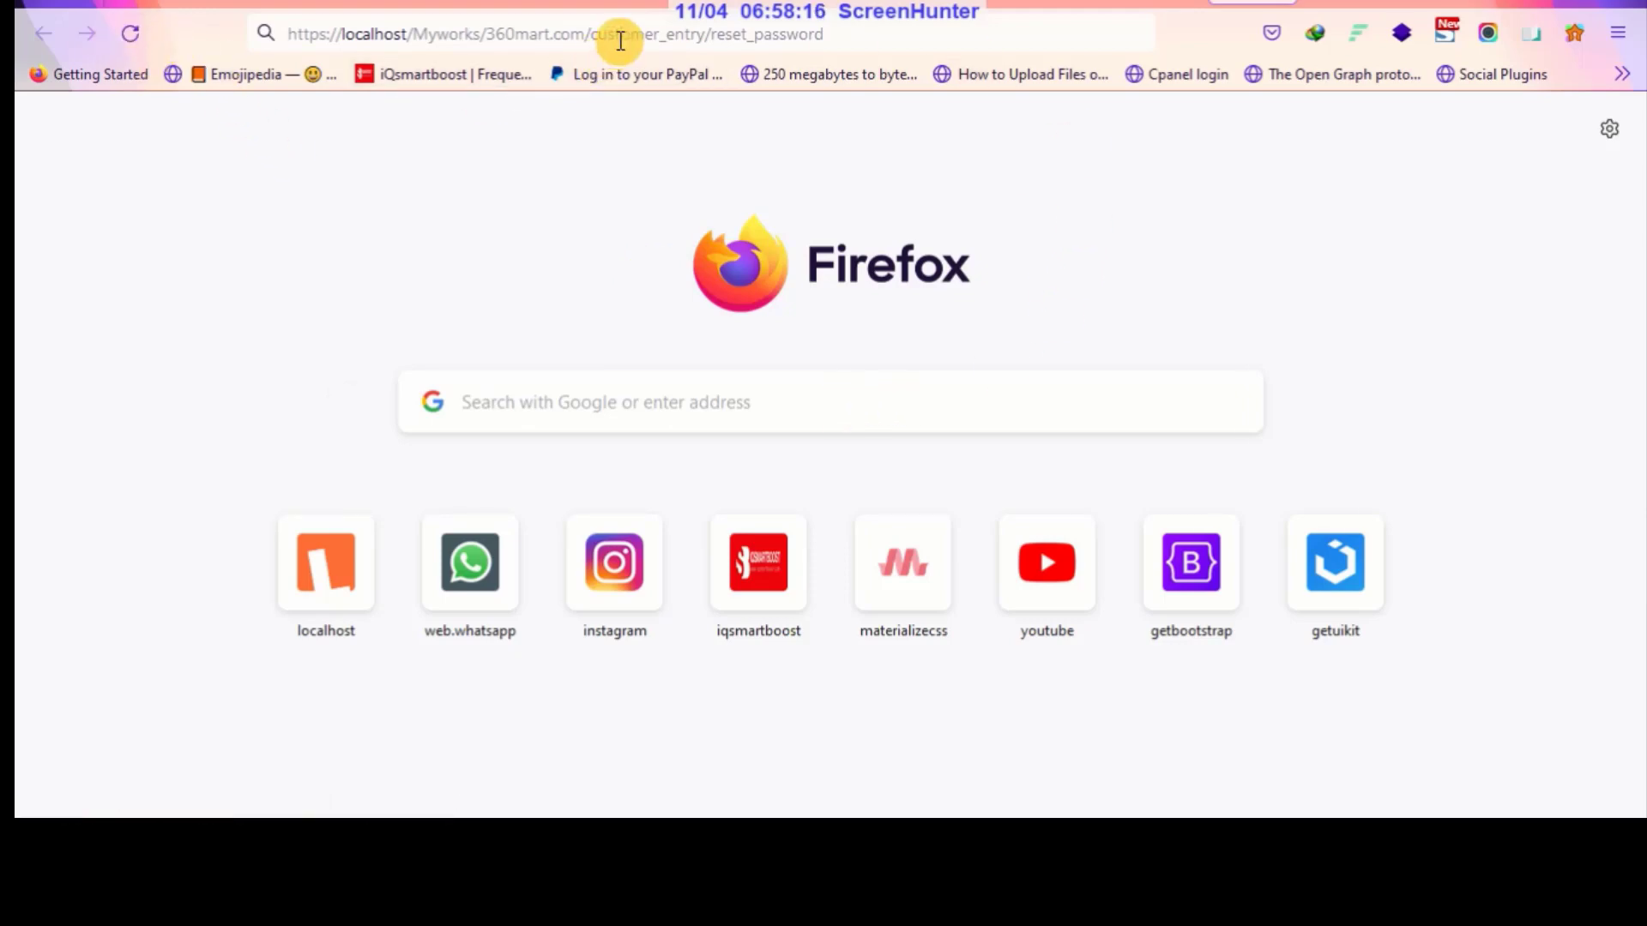
Open the Google homepage at google.com
click(627, 33)
text(google.com/)
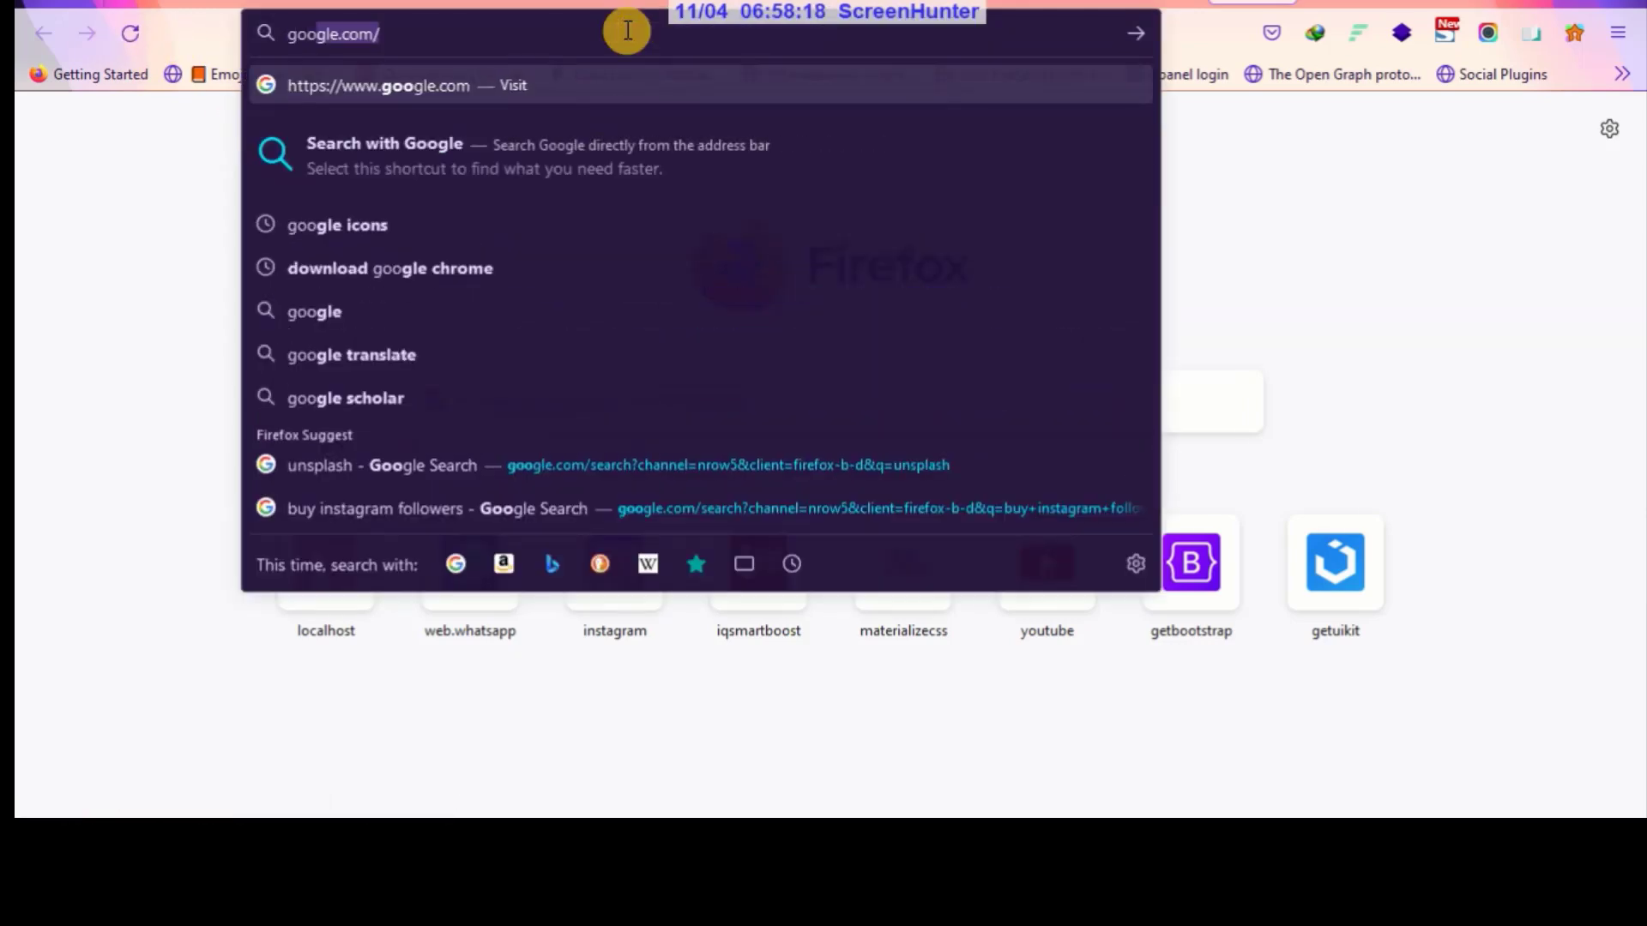
key(Return)
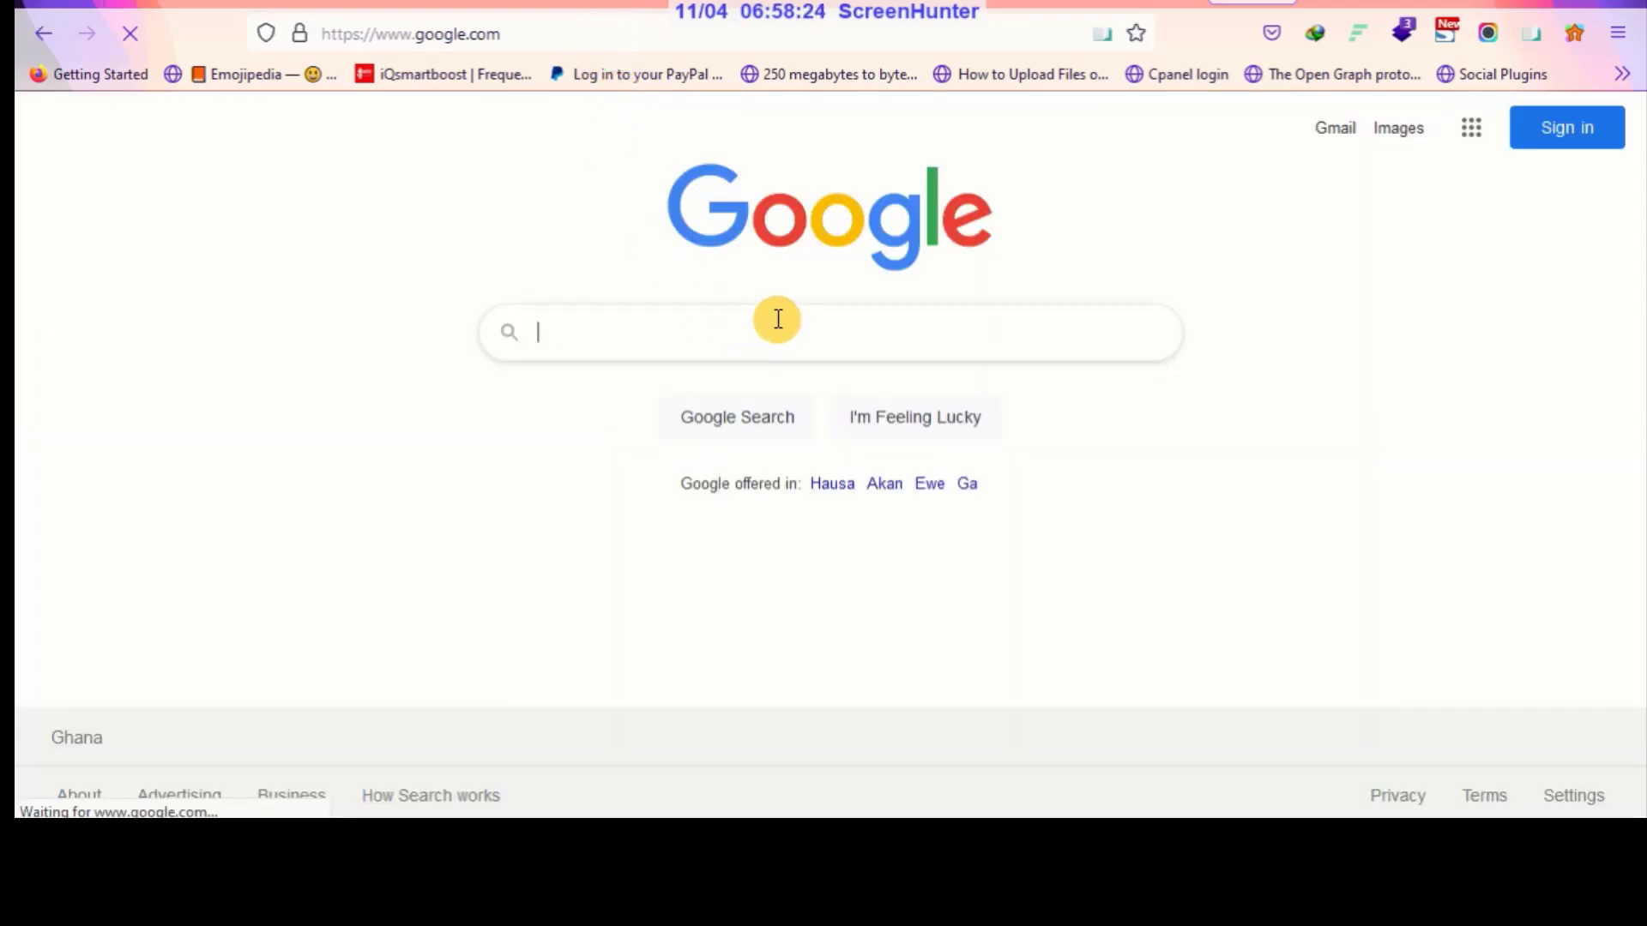
Run an exact-phrase Google search for "how tocenter div in css ", including the quotation marks
click(778, 319)
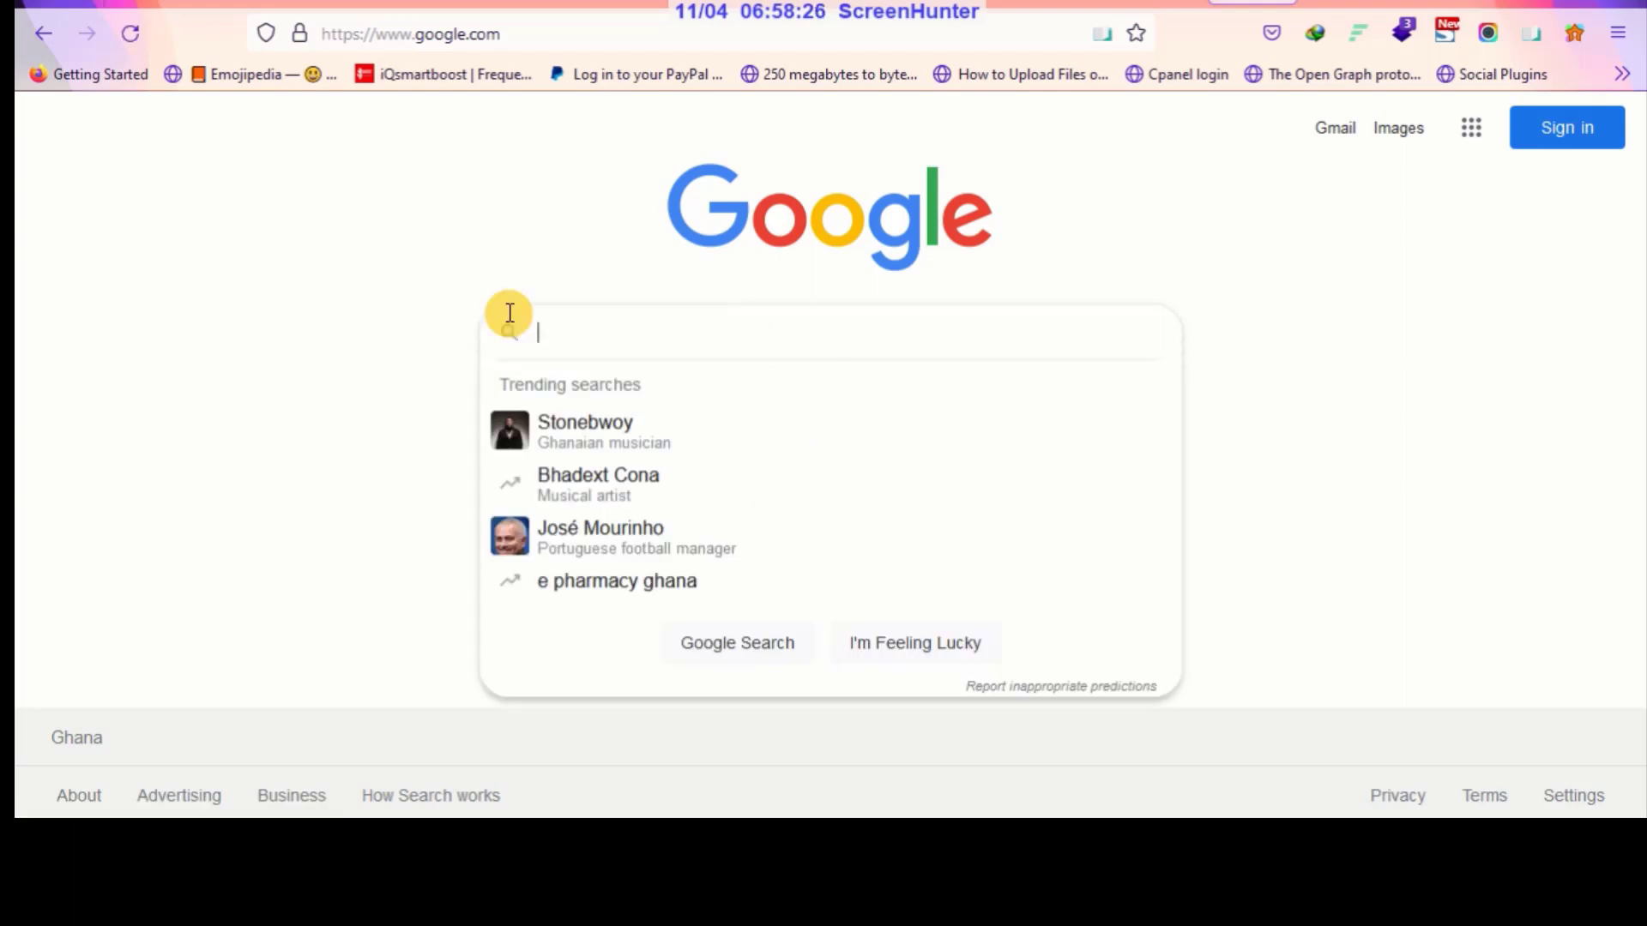
click(394, 316)
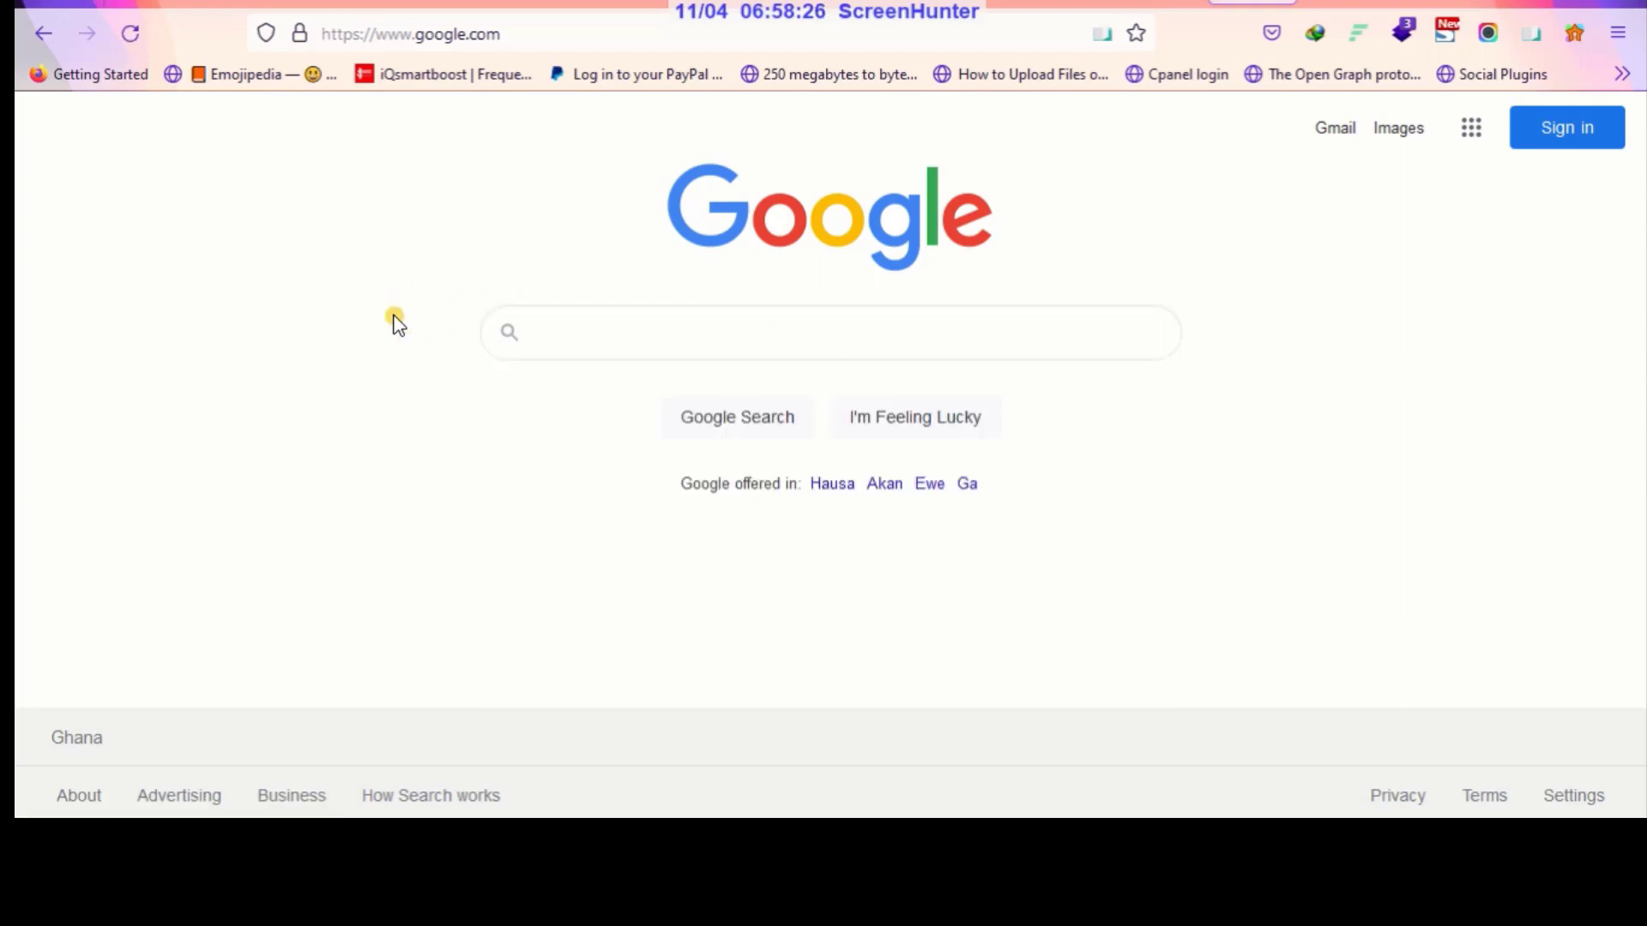
click(678, 335)
click(678, 334)
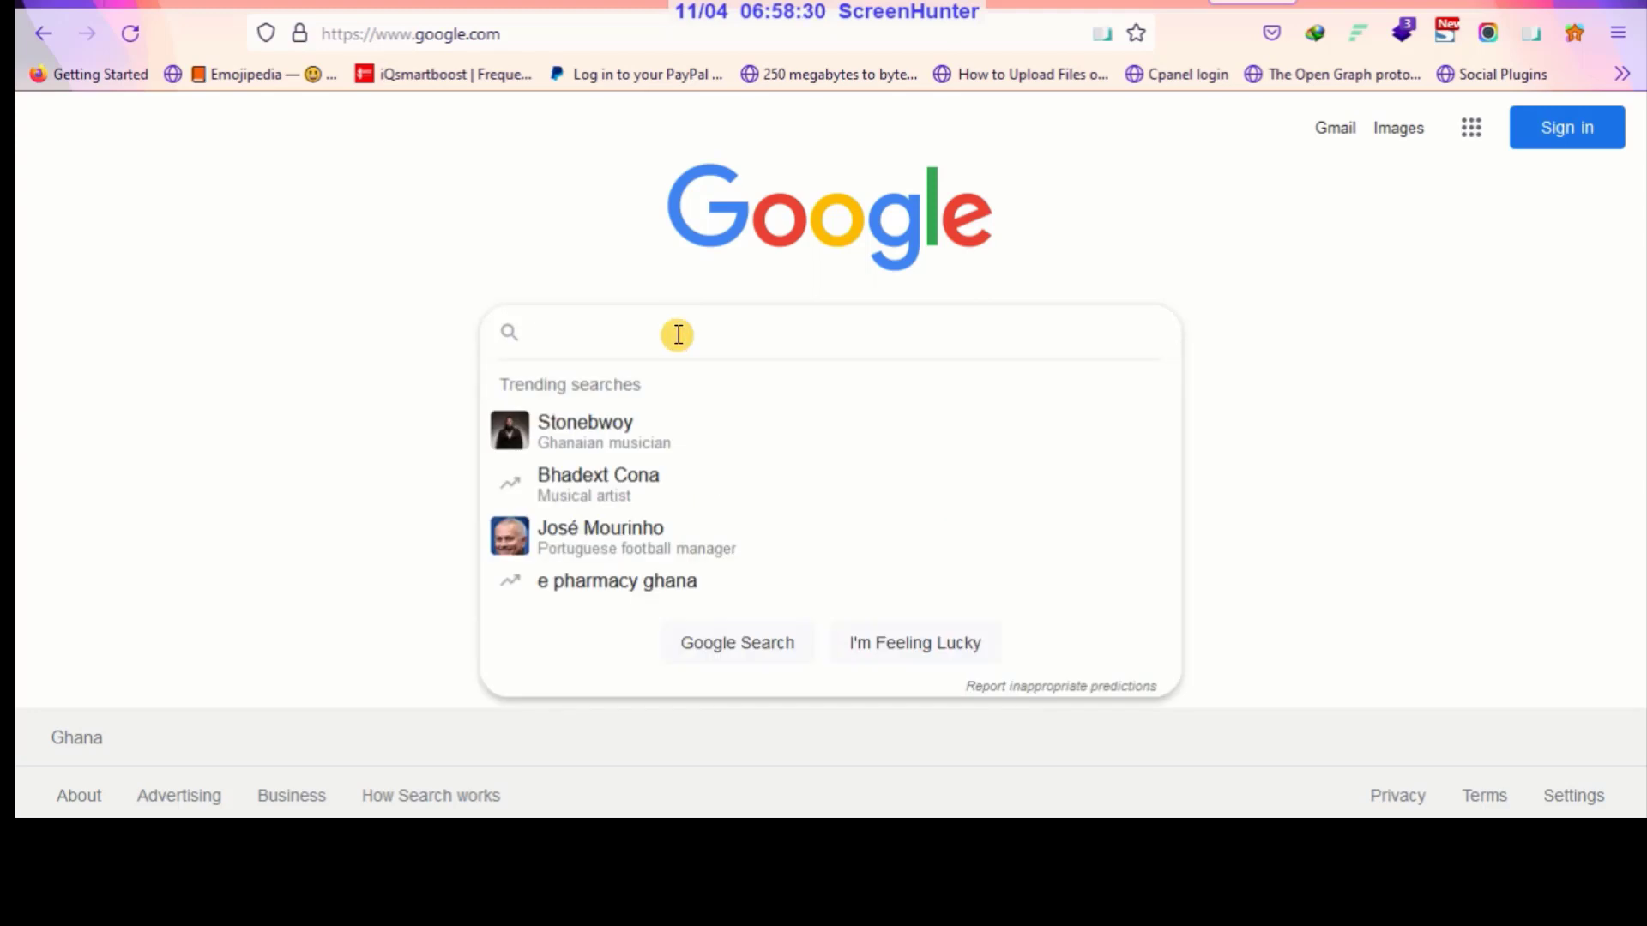
text(l)
key(BackSpace)
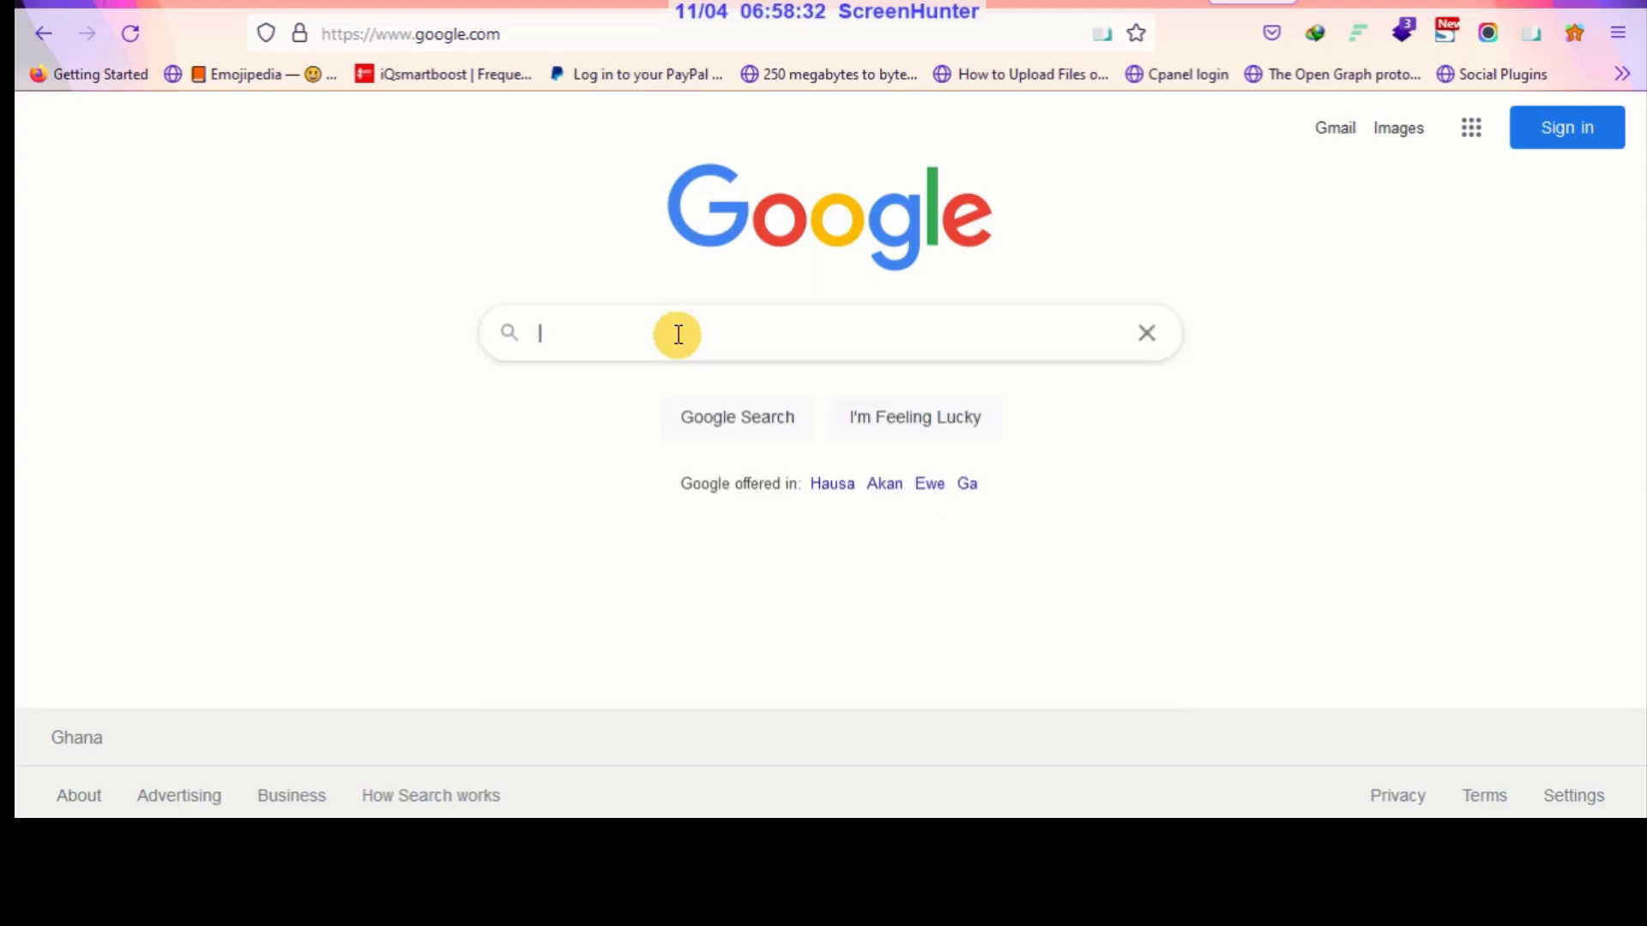
text('")
key(Left)
text(how to)
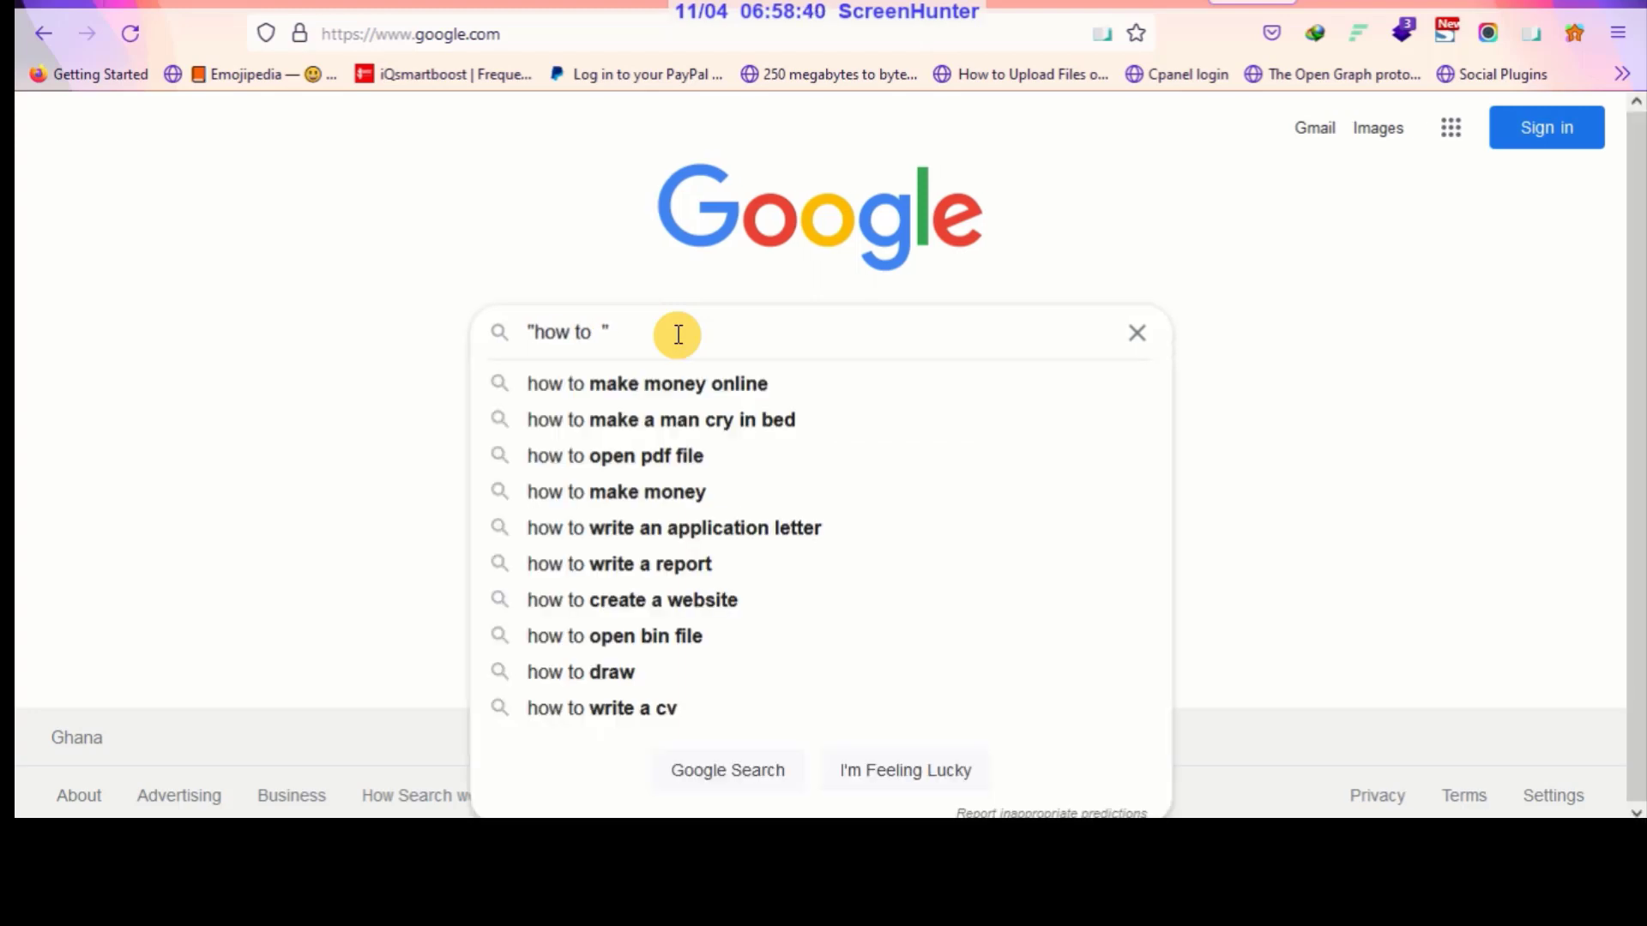
text(center)
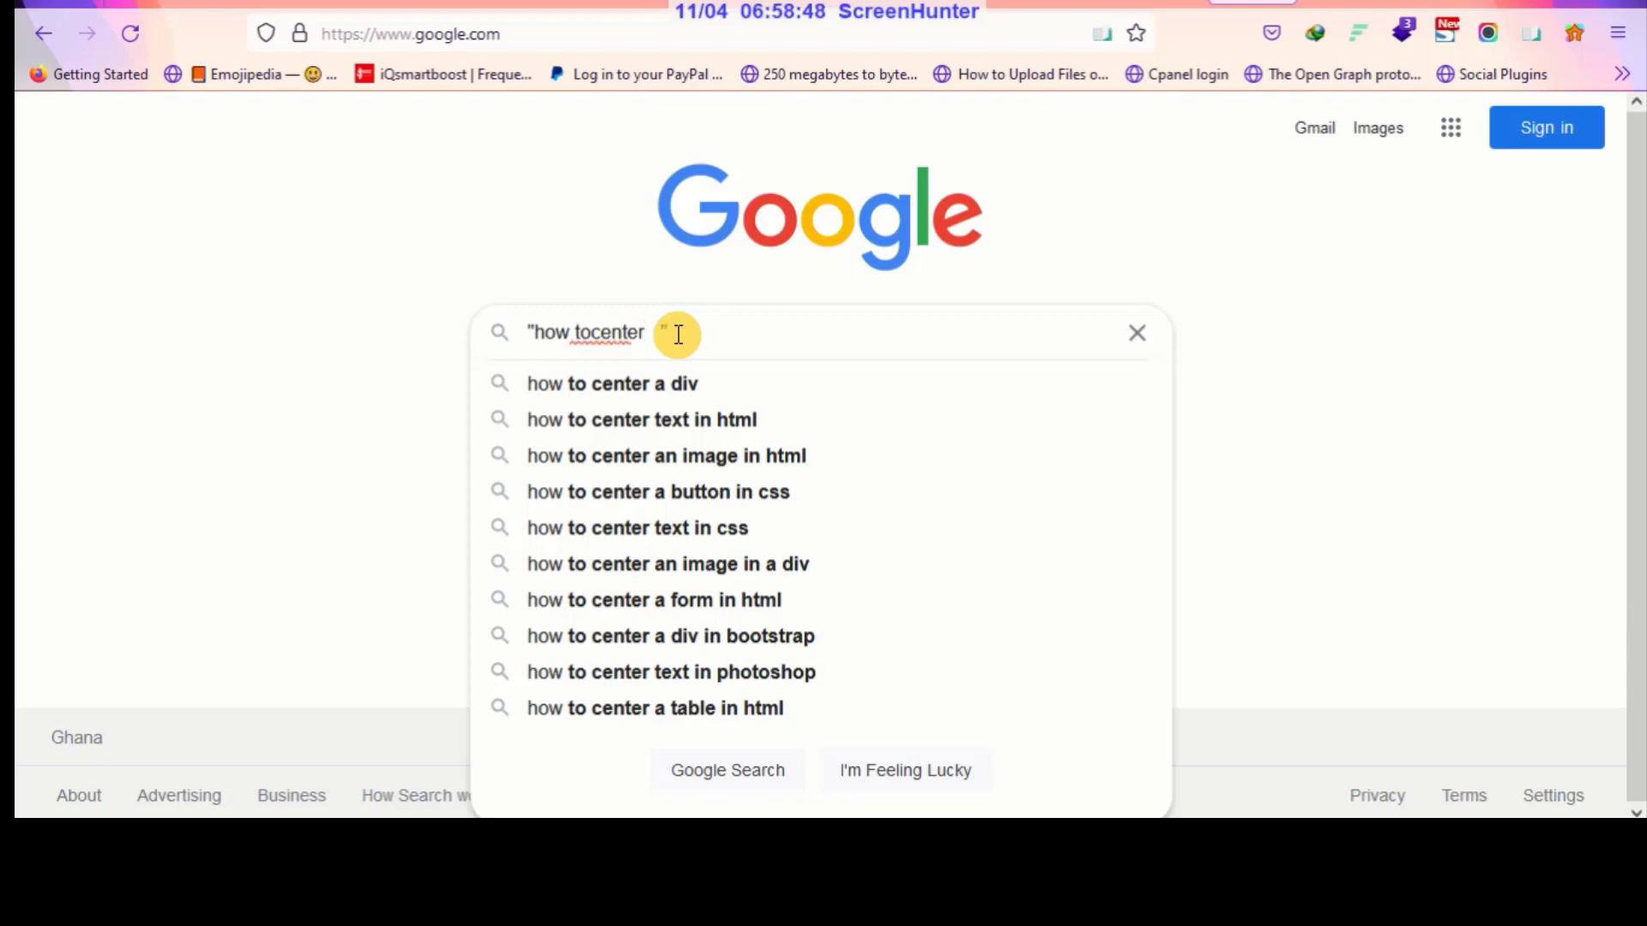
text(div in)
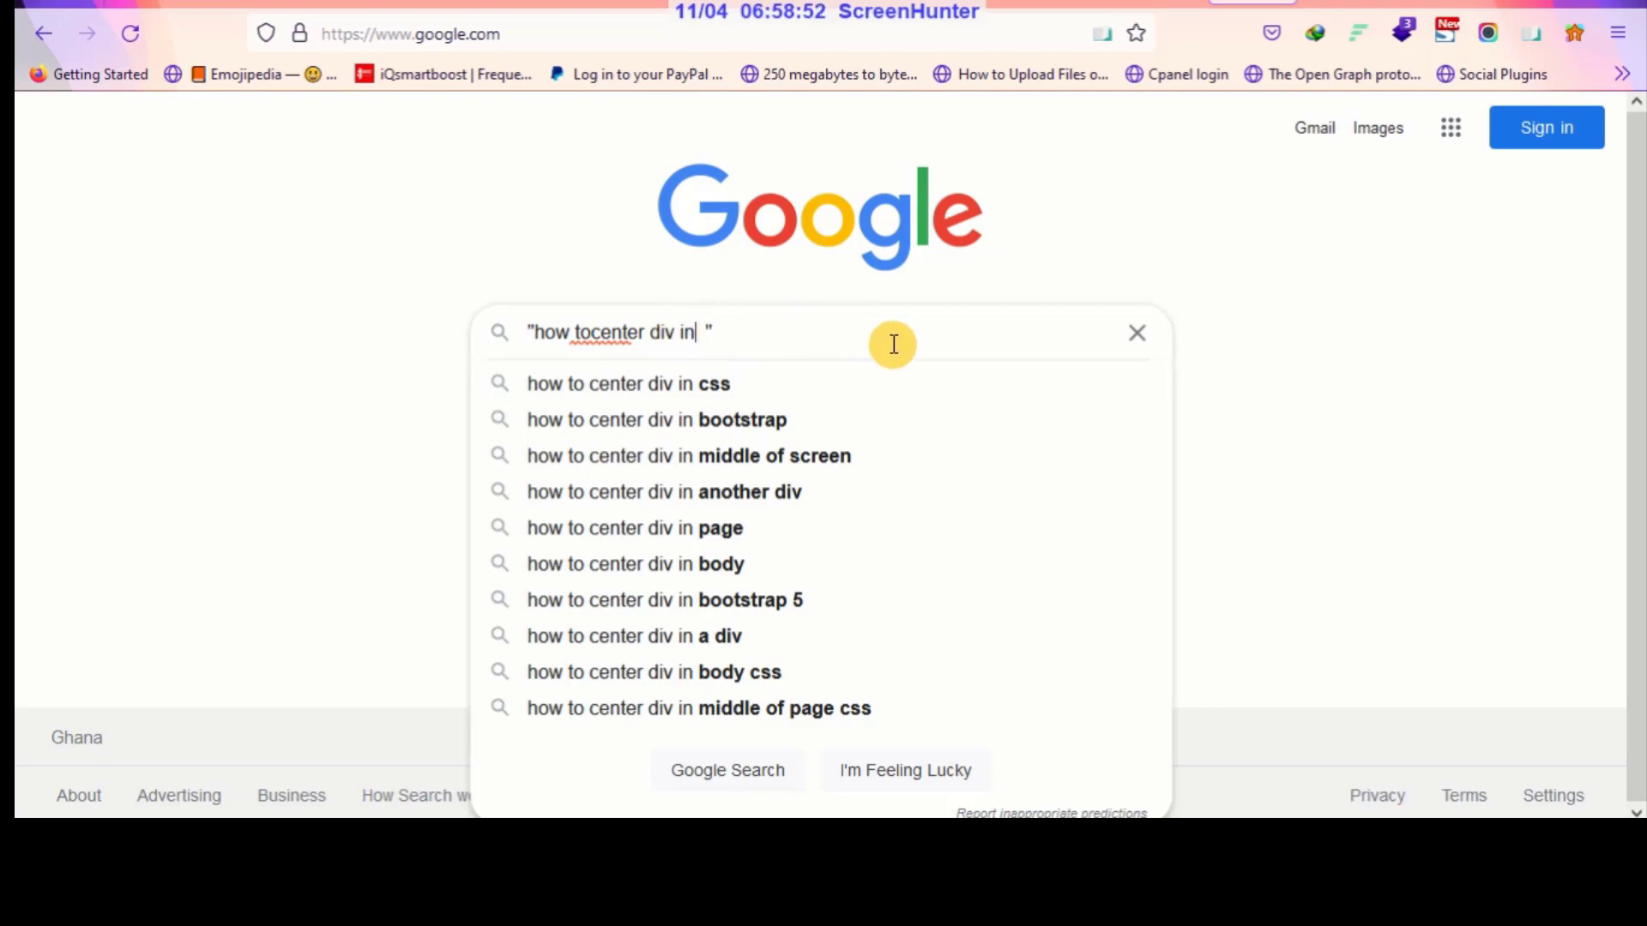
text( css)
key(Right)
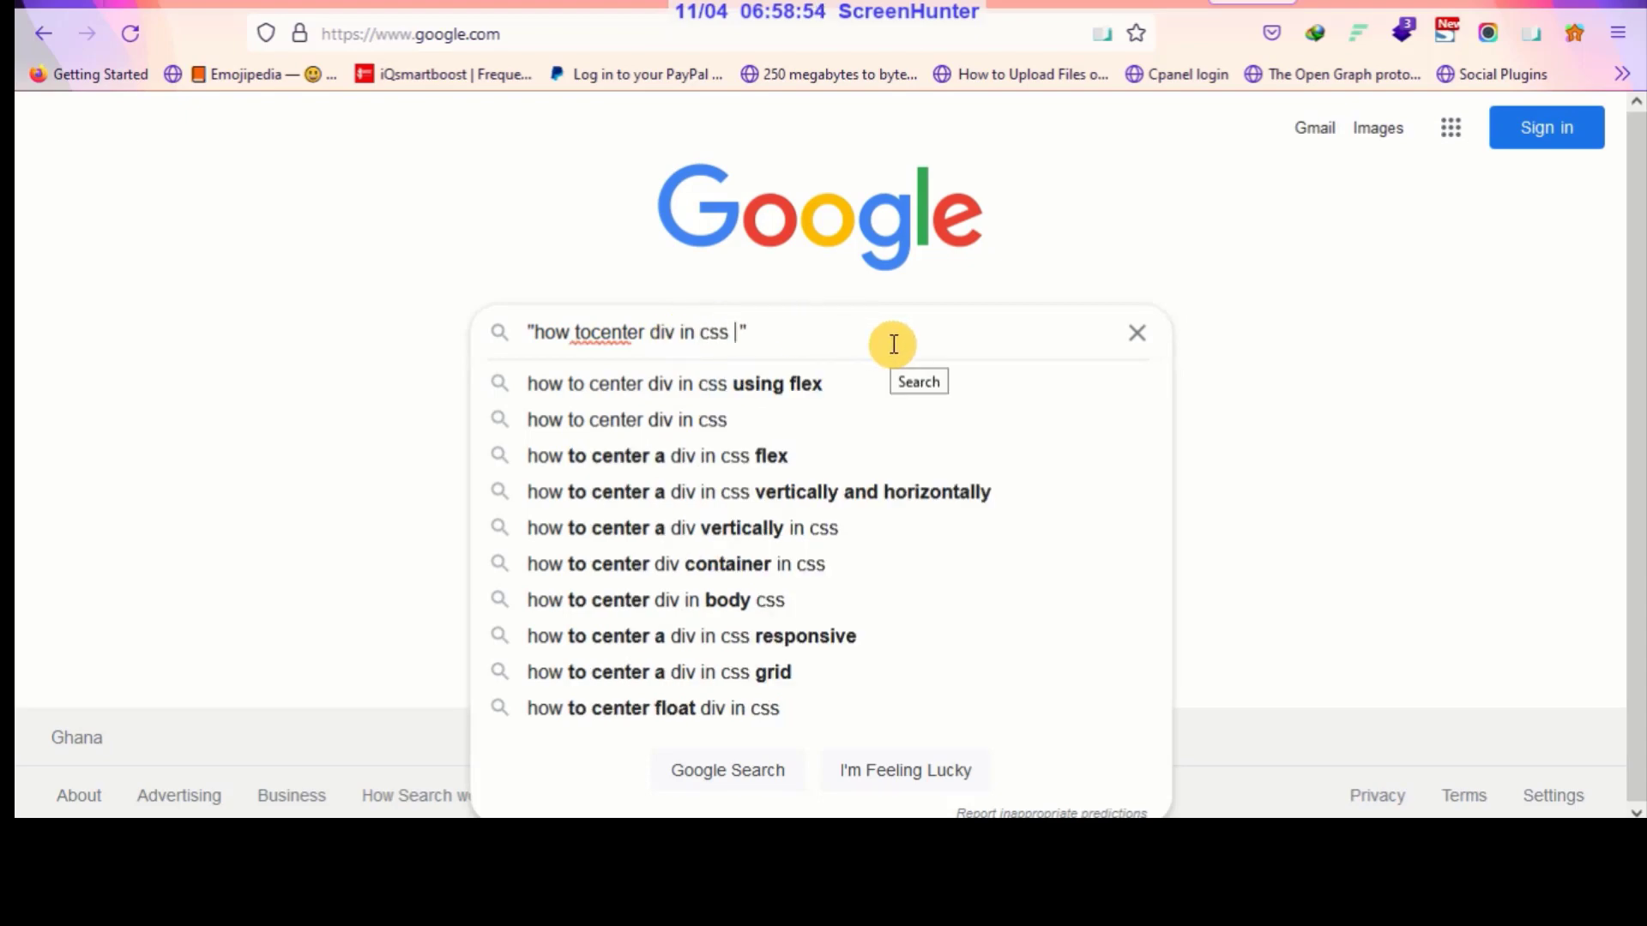
key(BackSpace)
key(Return)
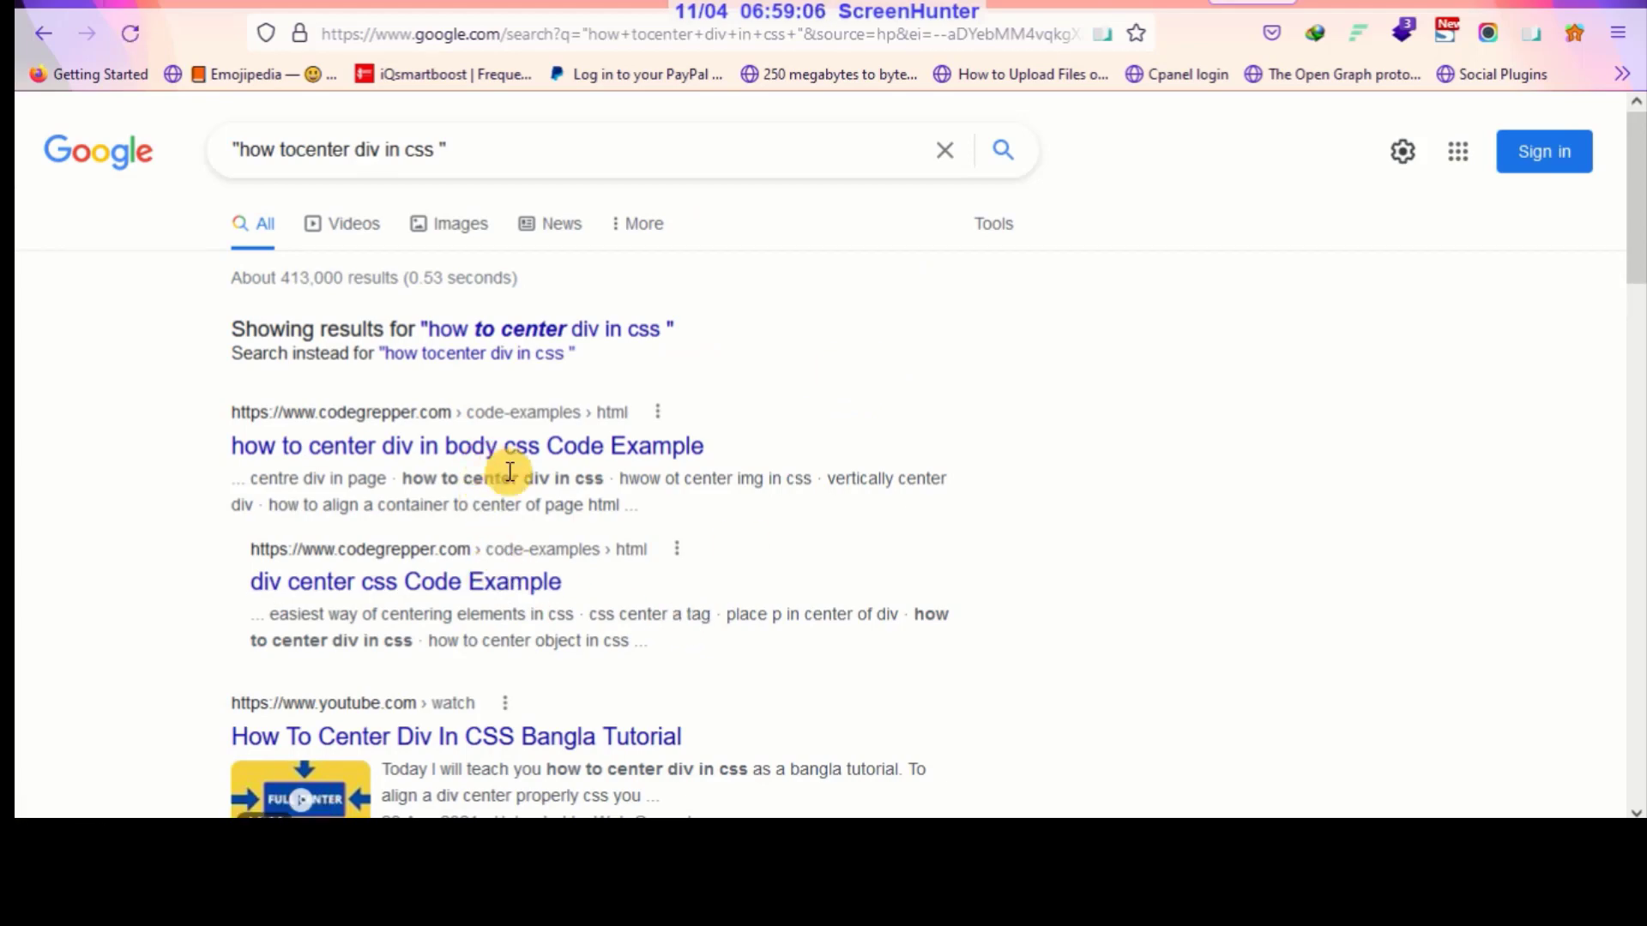
Open the result "how to center div in body css Code Example" in a new window and look through its code answers
right_click(332, 460)
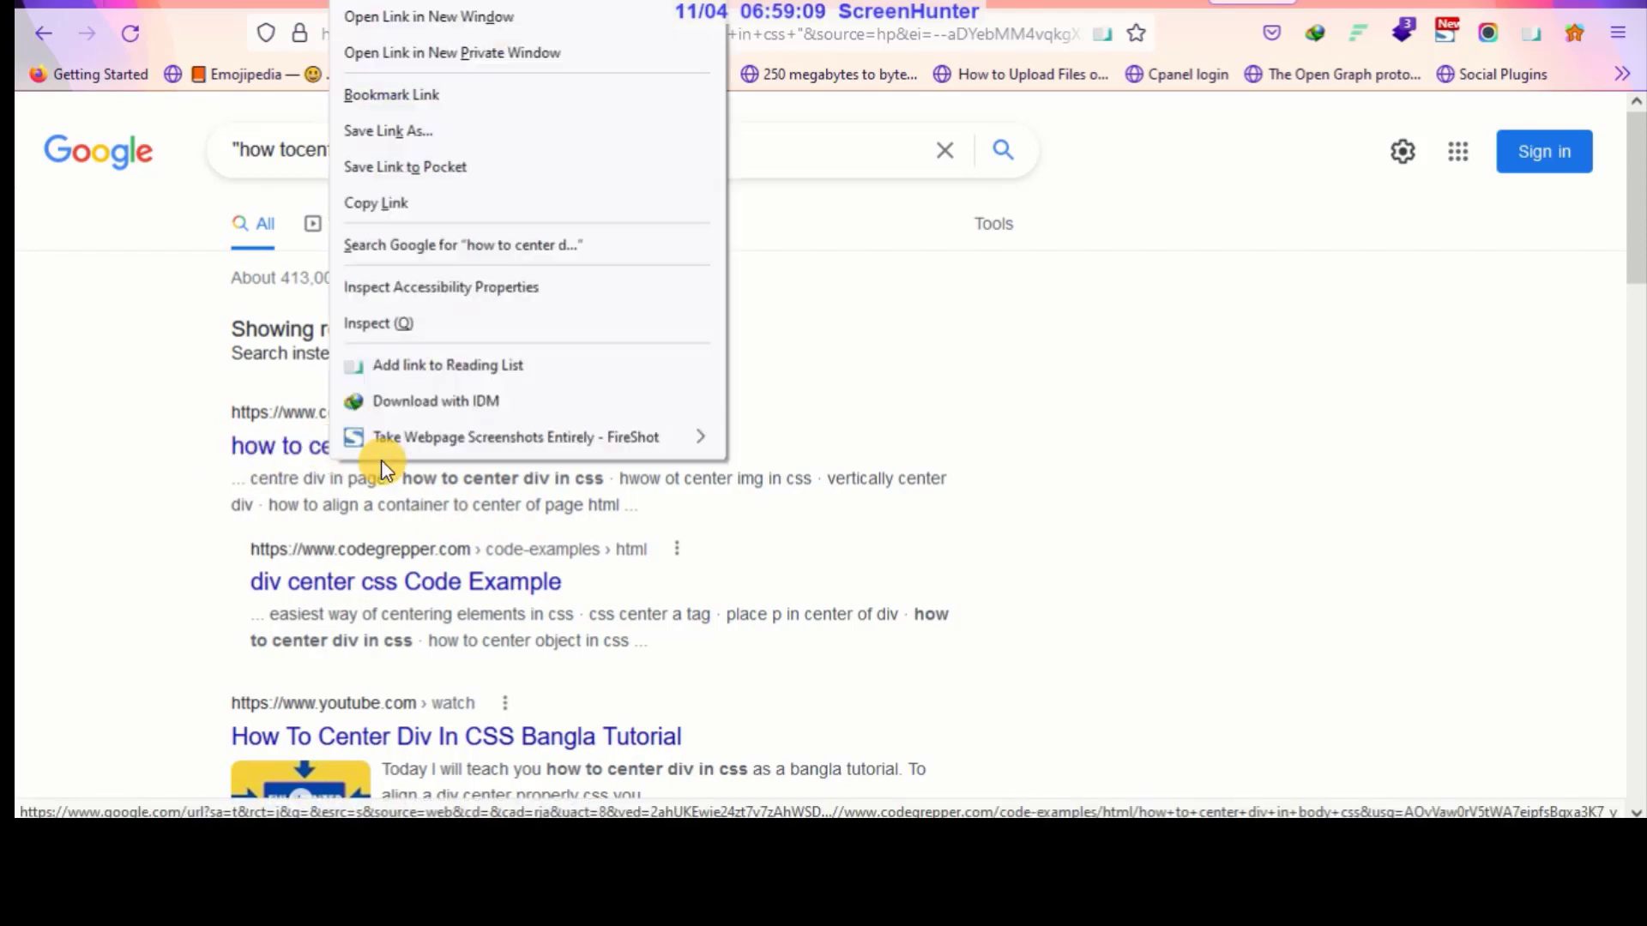
click(478, 17)
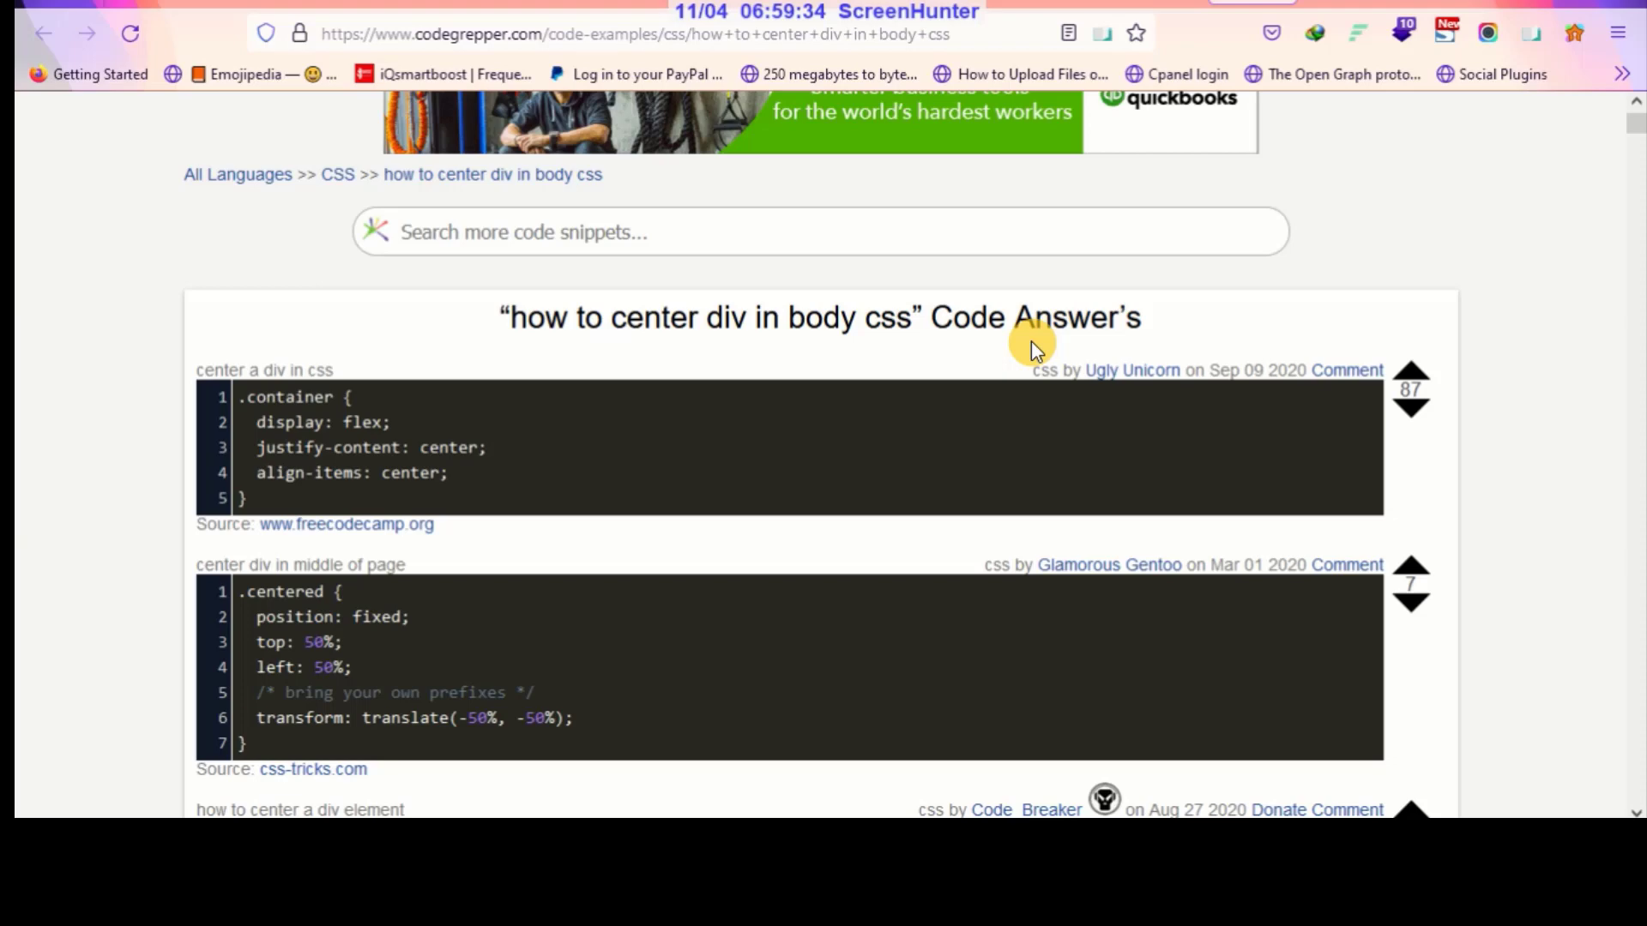
scroll(1030, 341, down, 2)
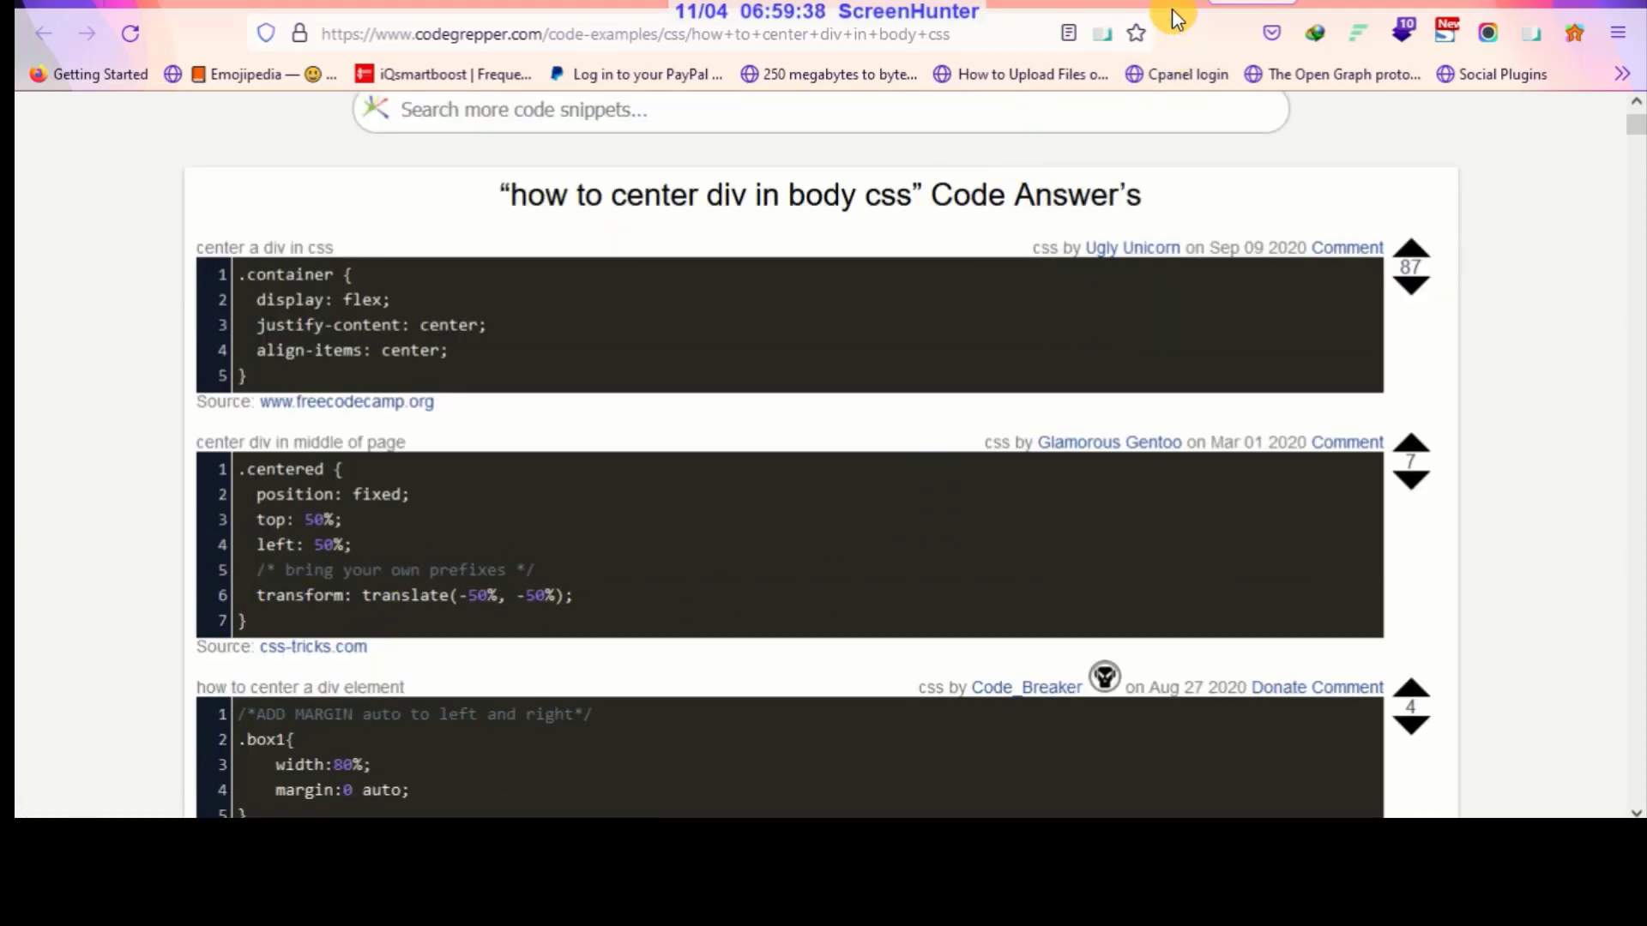
Return to the Google results and replace the query with a PDF-only search: filetype:pdf Cybersecurity
key(alt+Left)
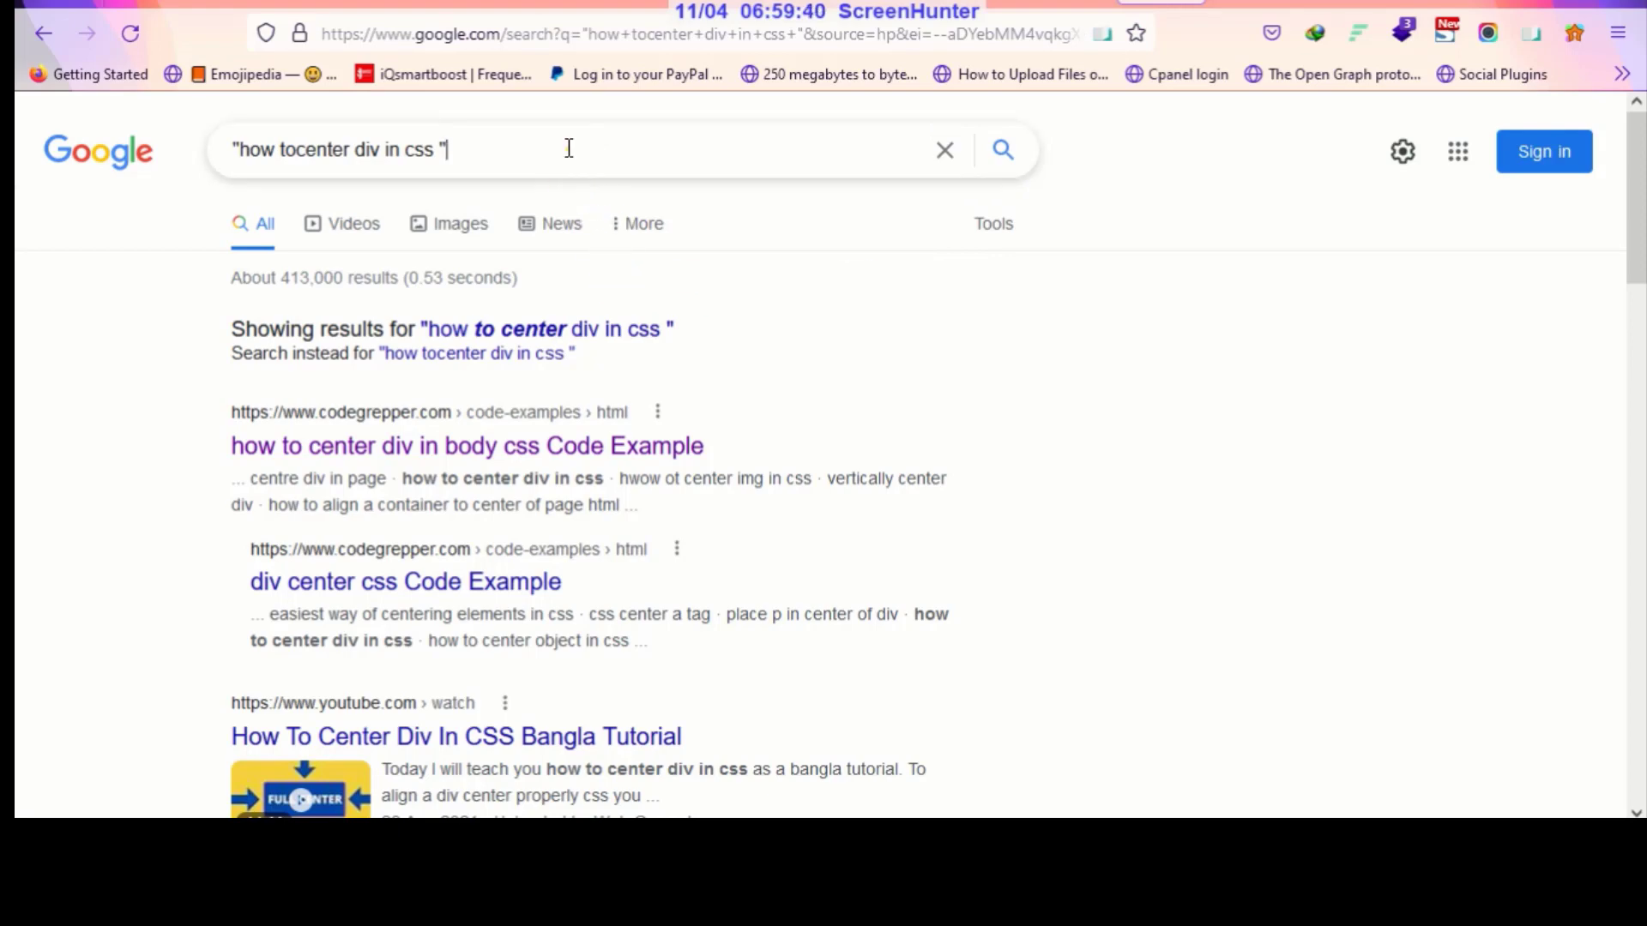
drag(566, 147, 135, 180)
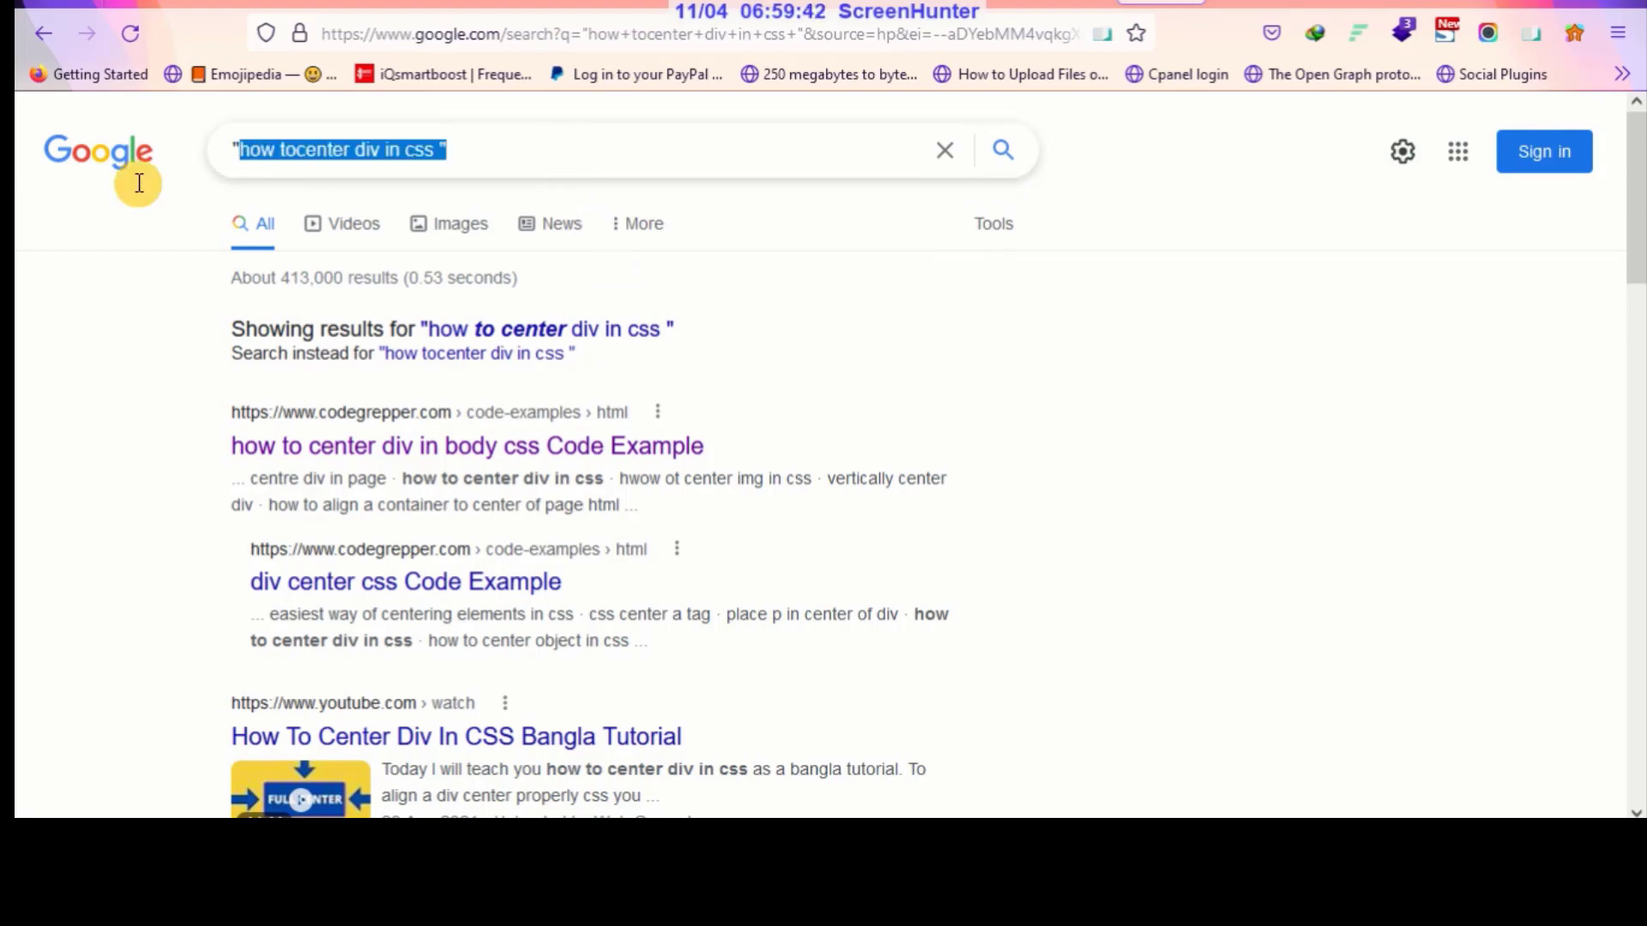
key(BackSpace)
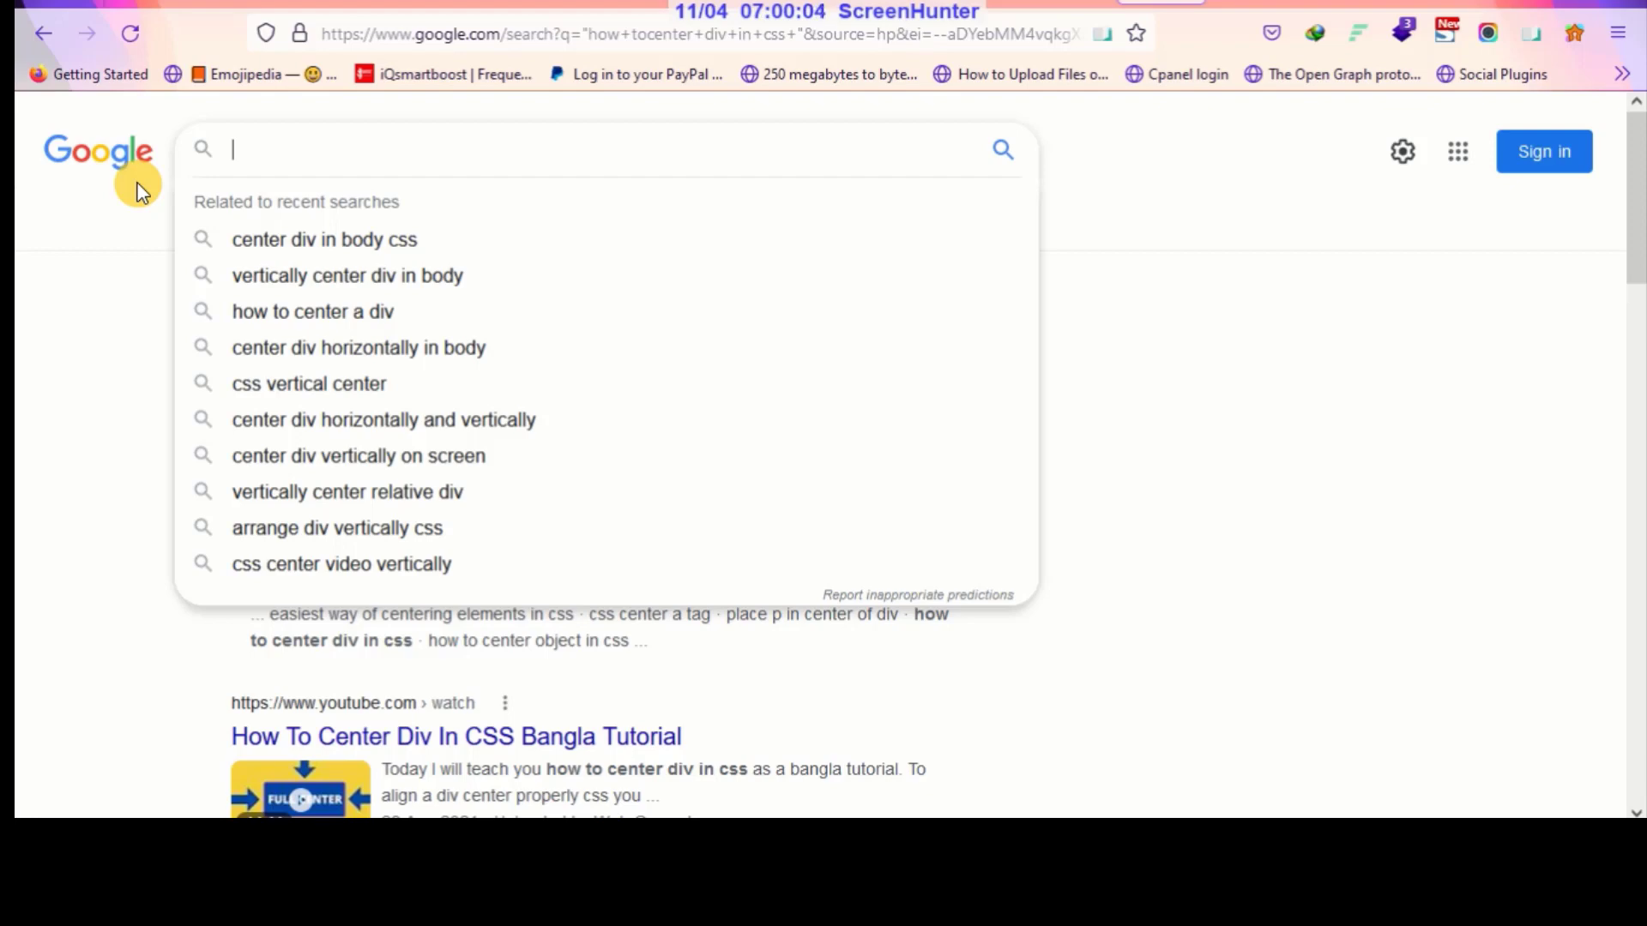
text(fi)
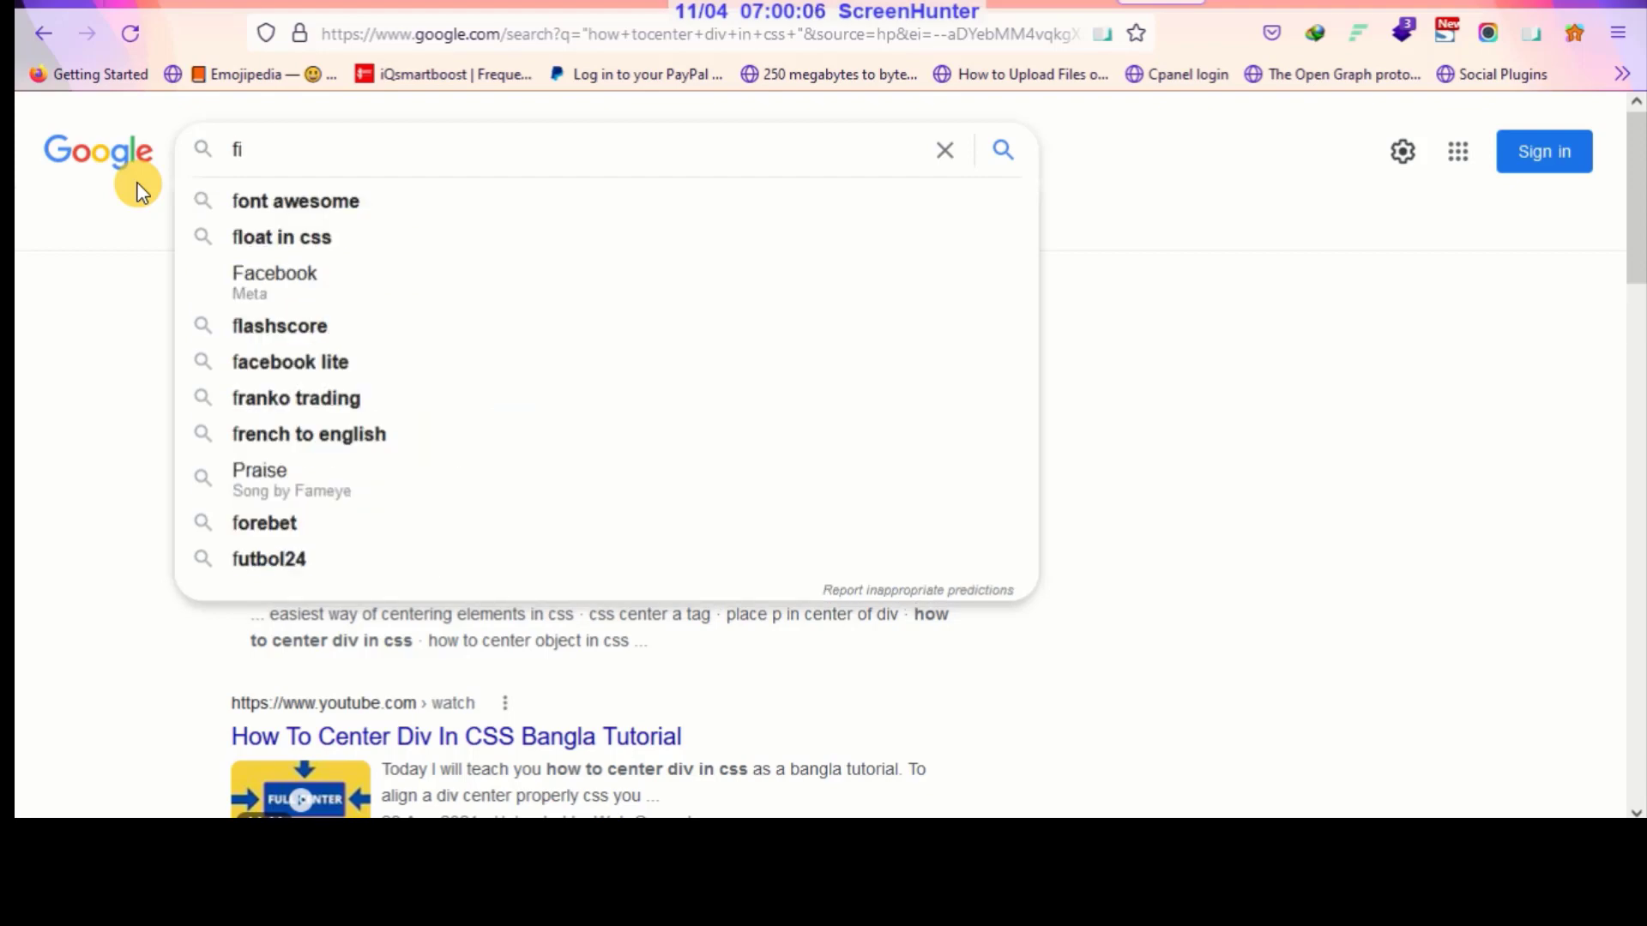
text(letyp)
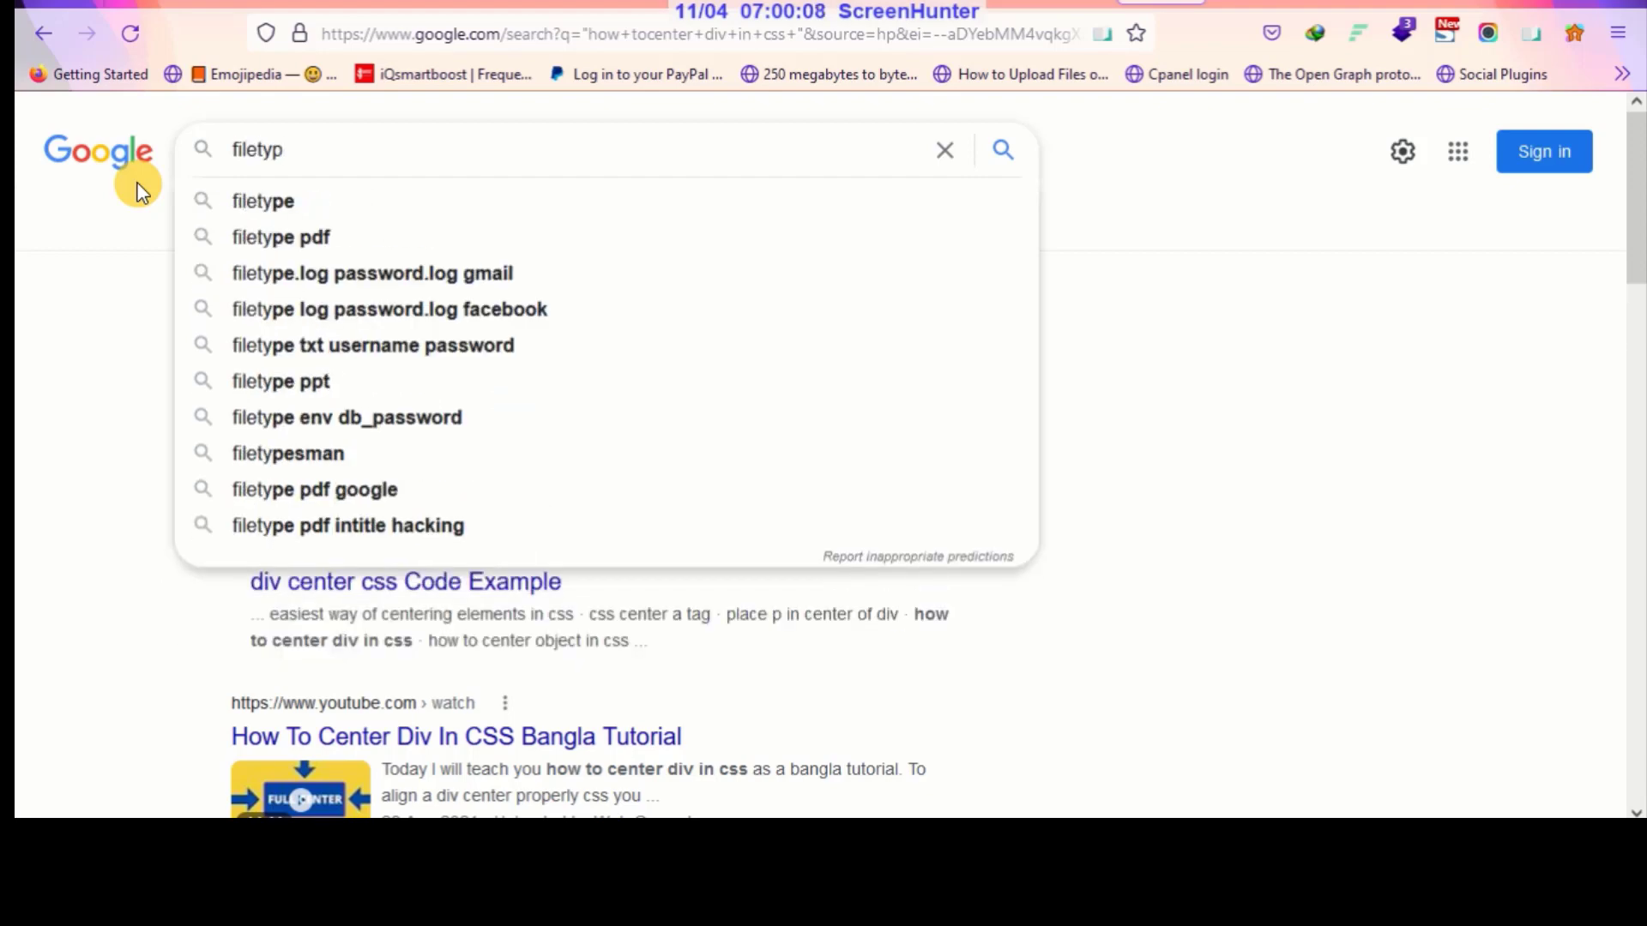
text(e:)
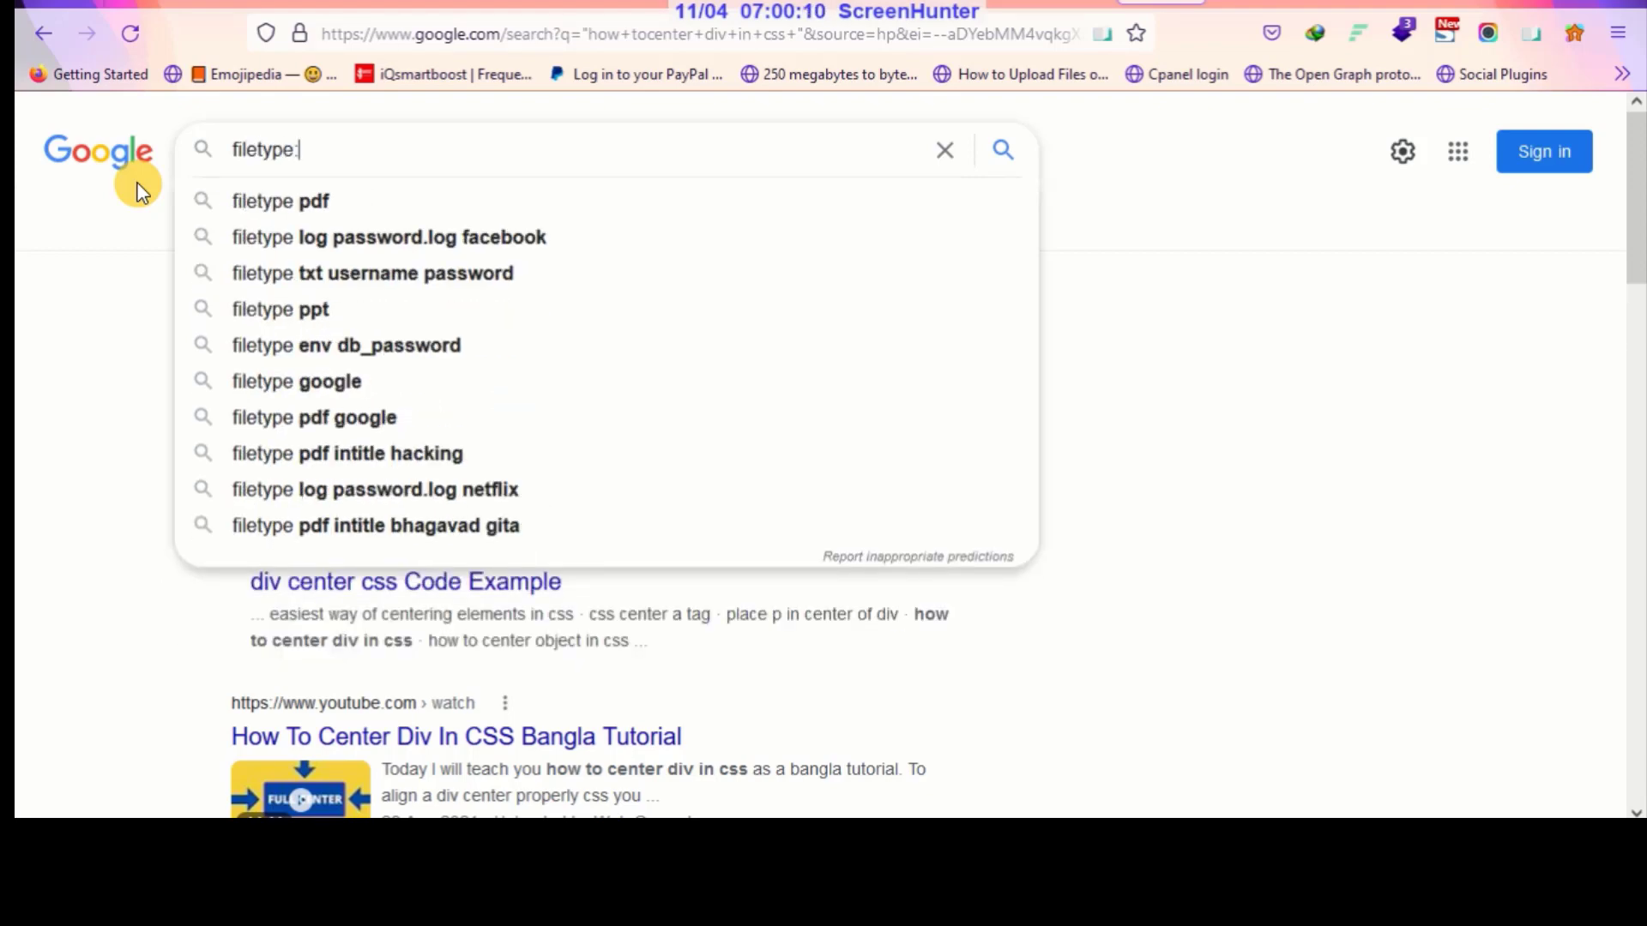
text(pdf)
text(Cyber)
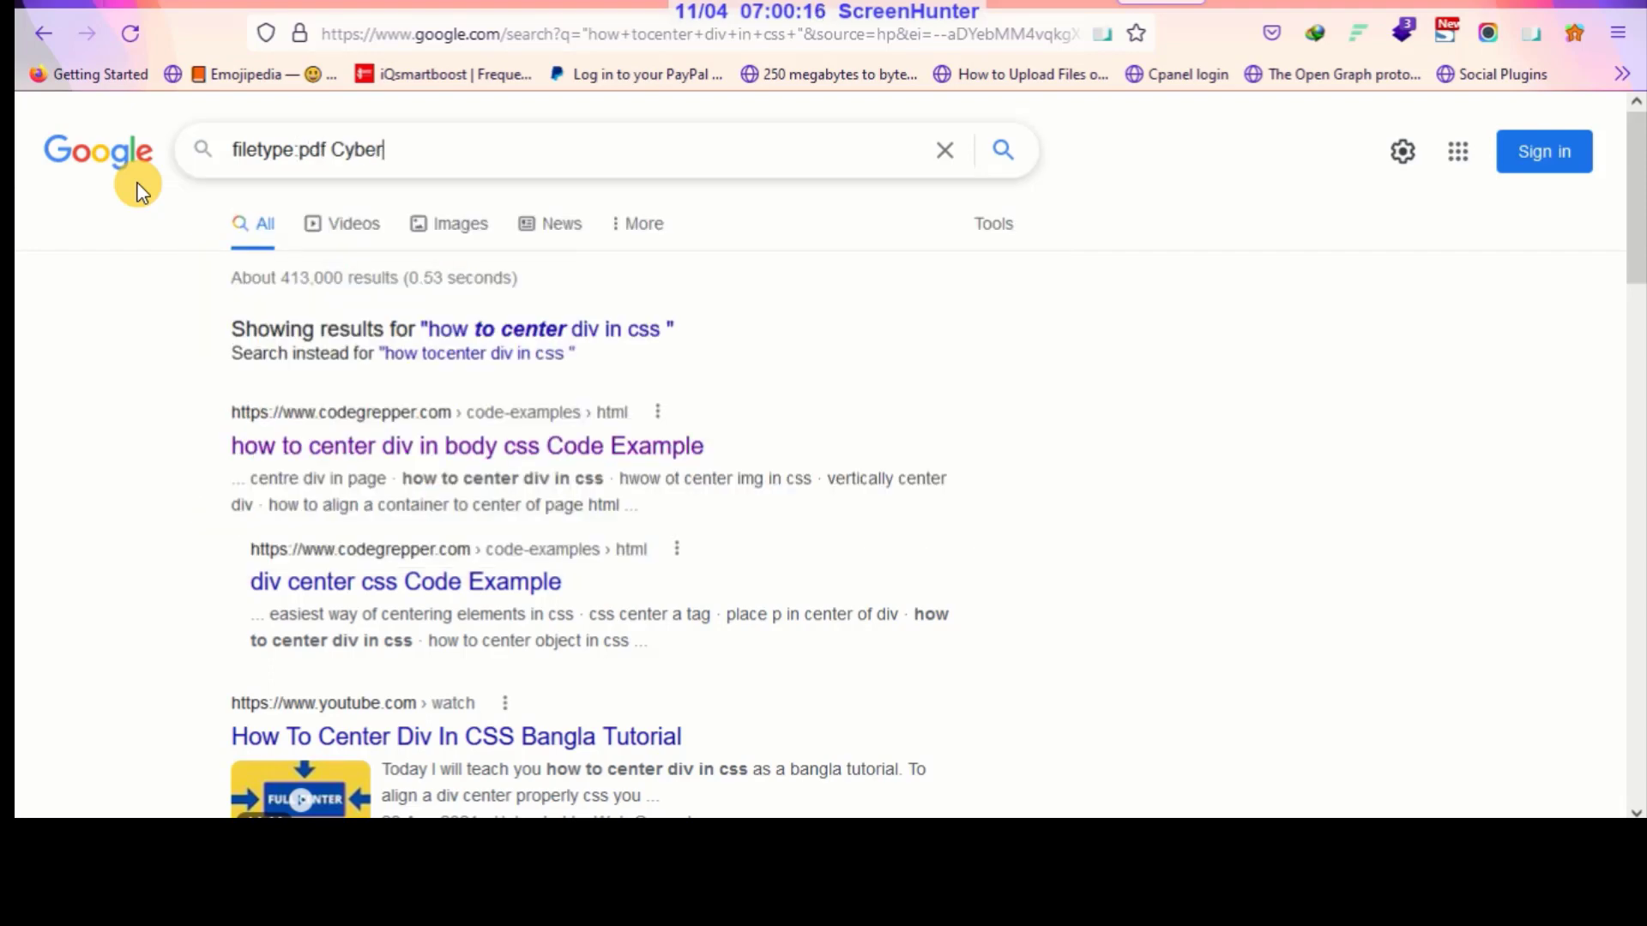
text(security)
key(Return)
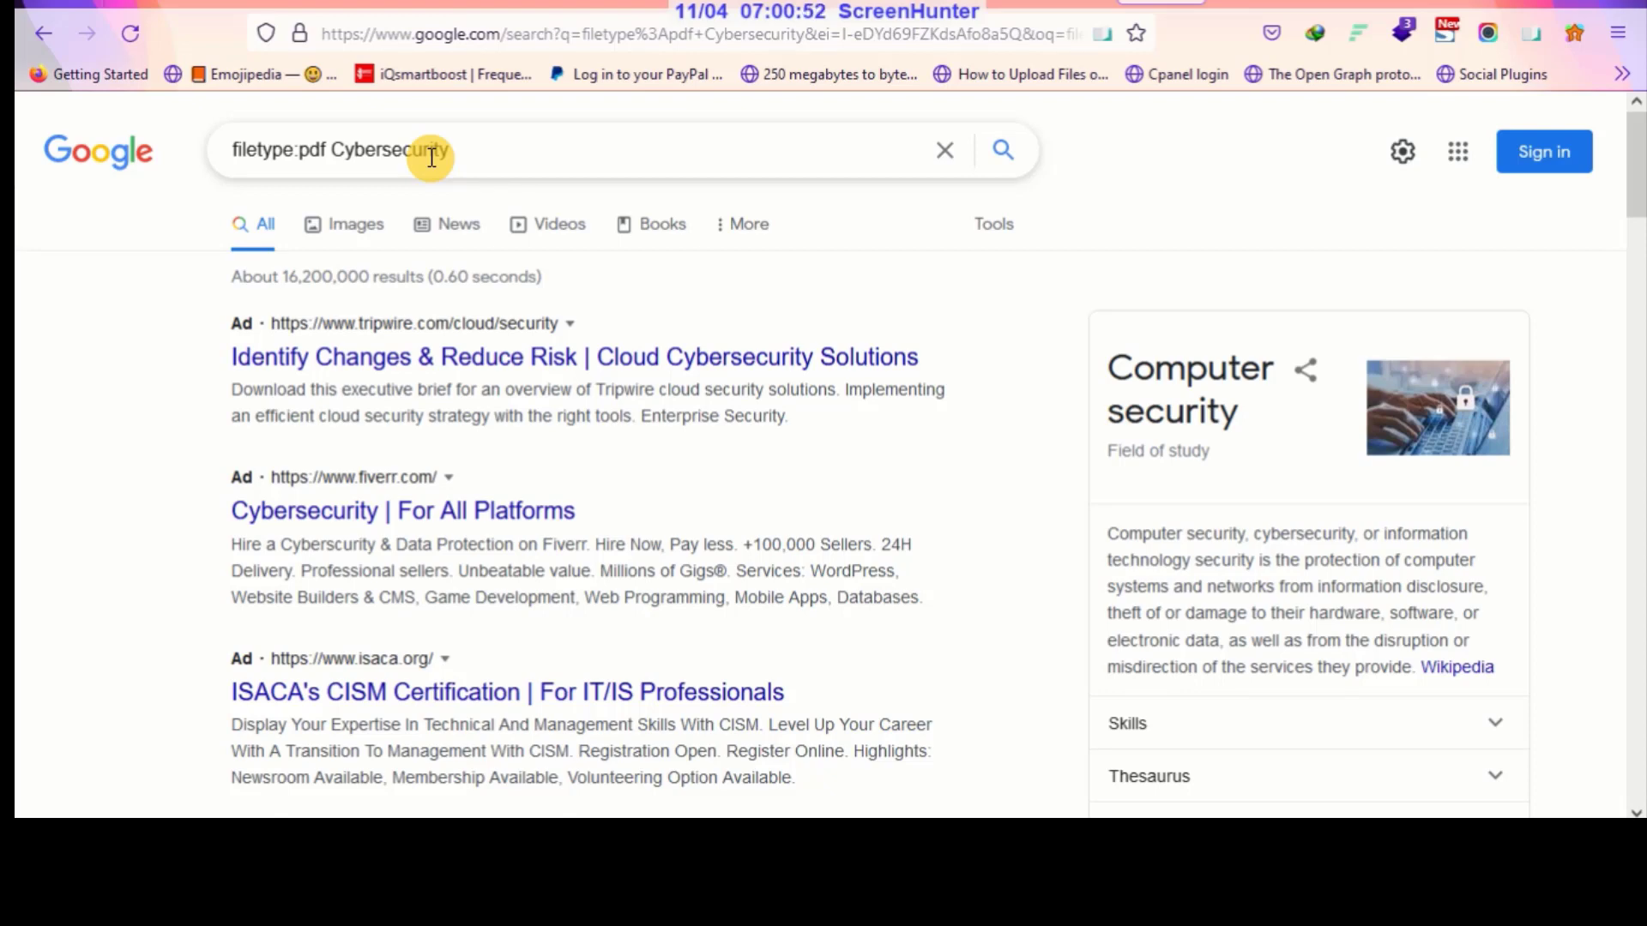
Replace the query with Angular OR react and run the Google search
triple_click(551, 162)
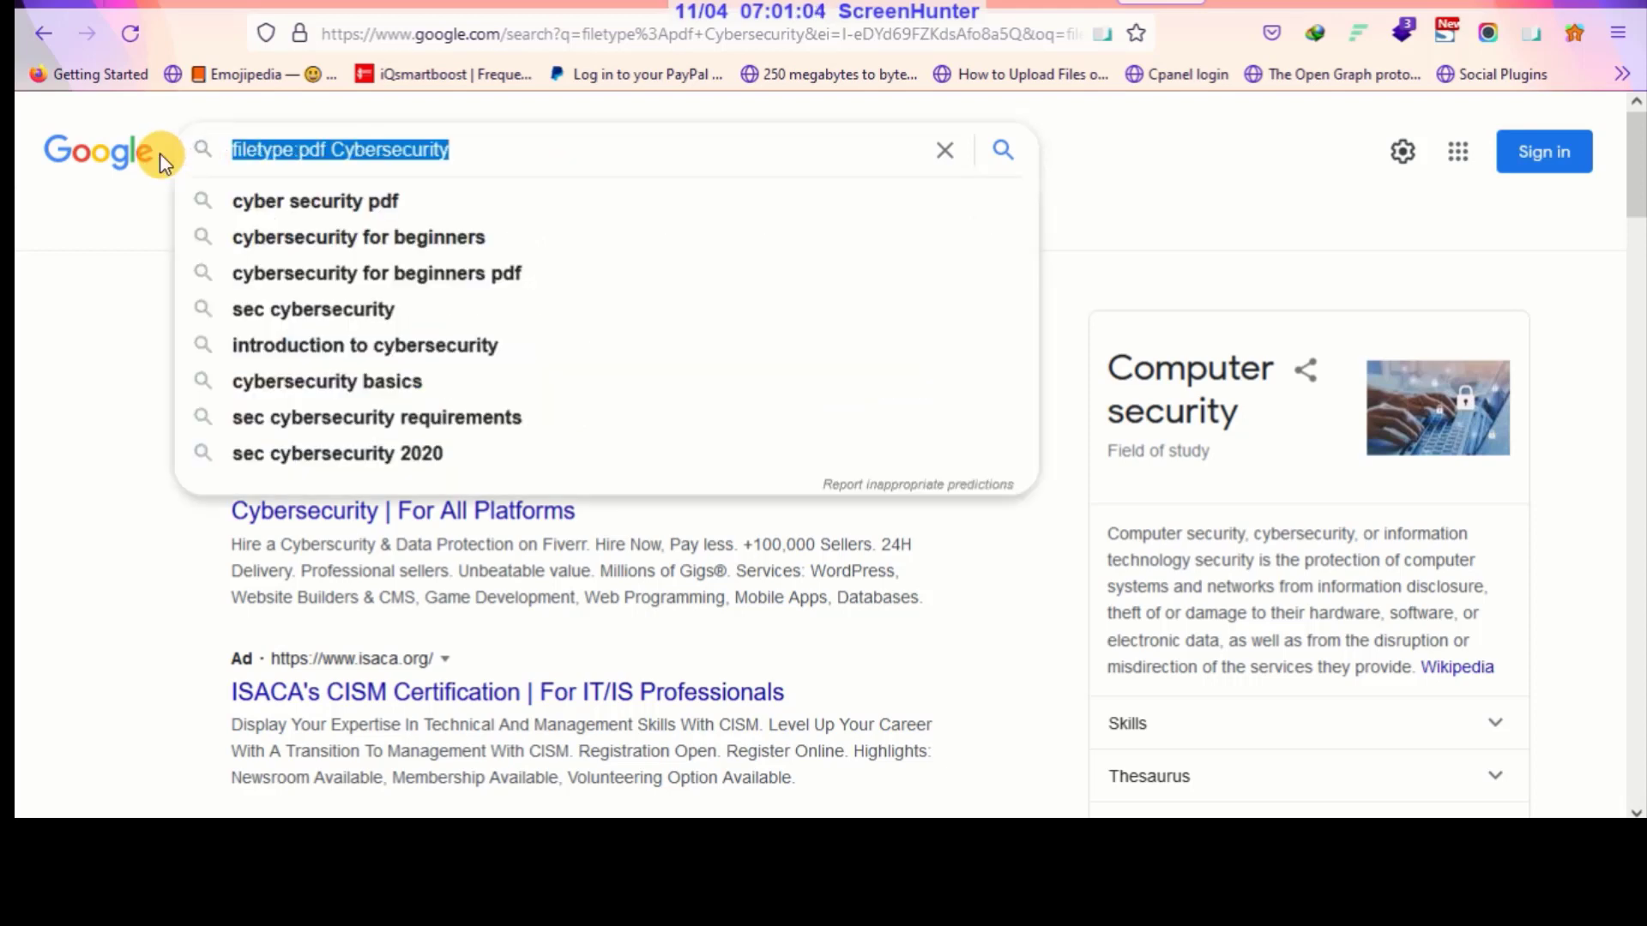
key(BackSpace)
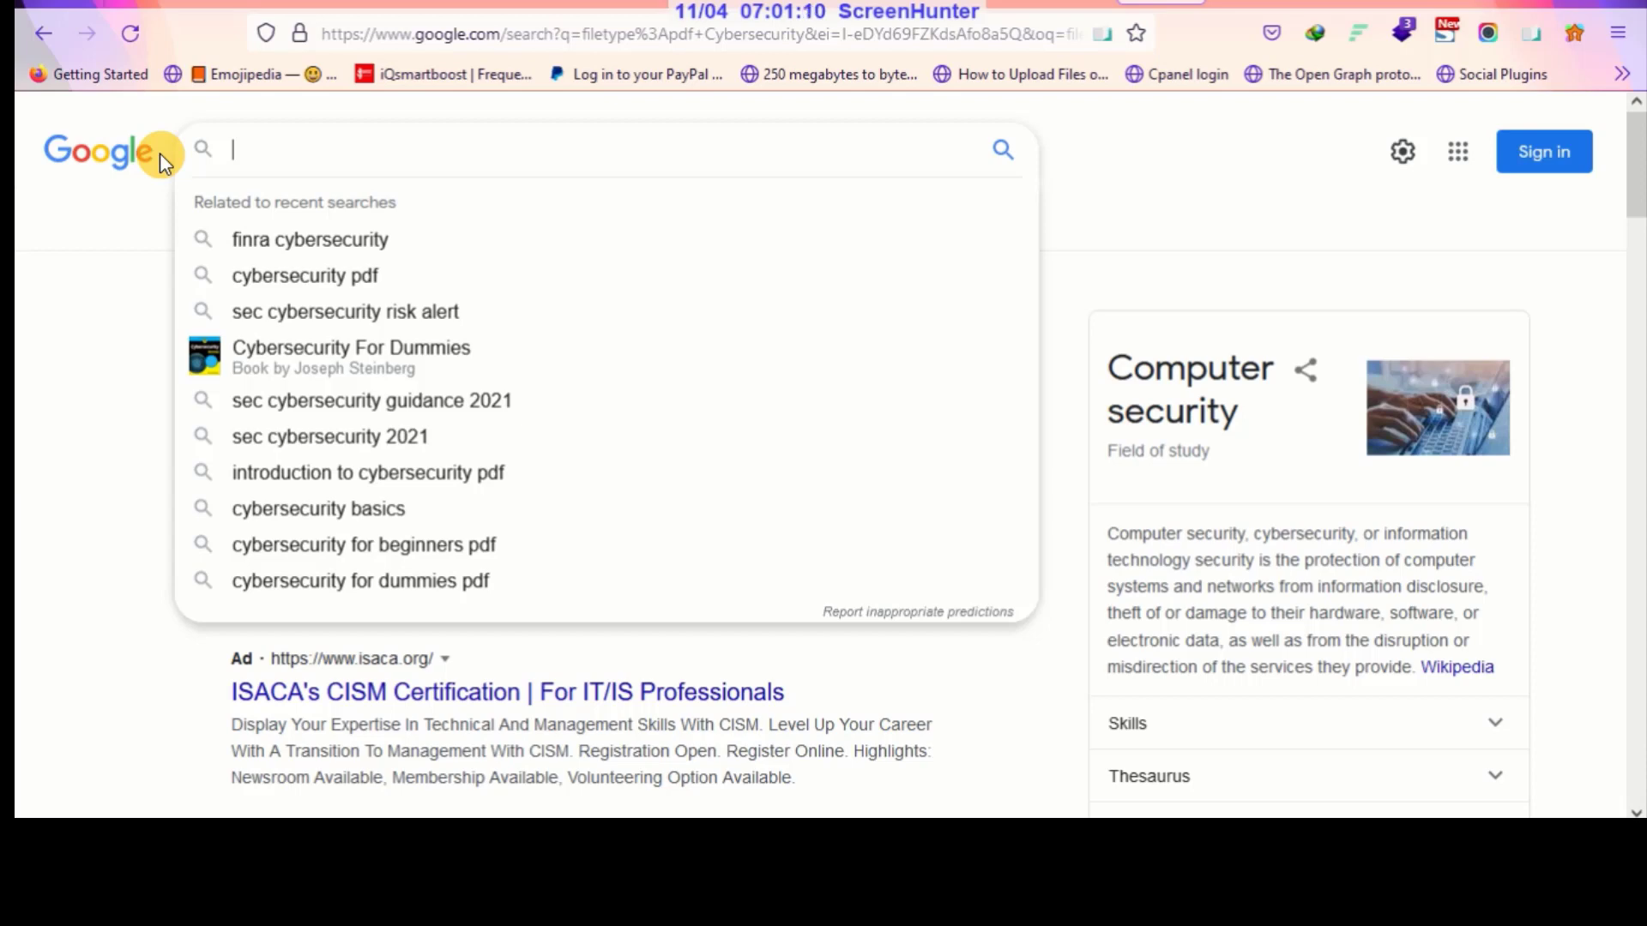
text(nguk)
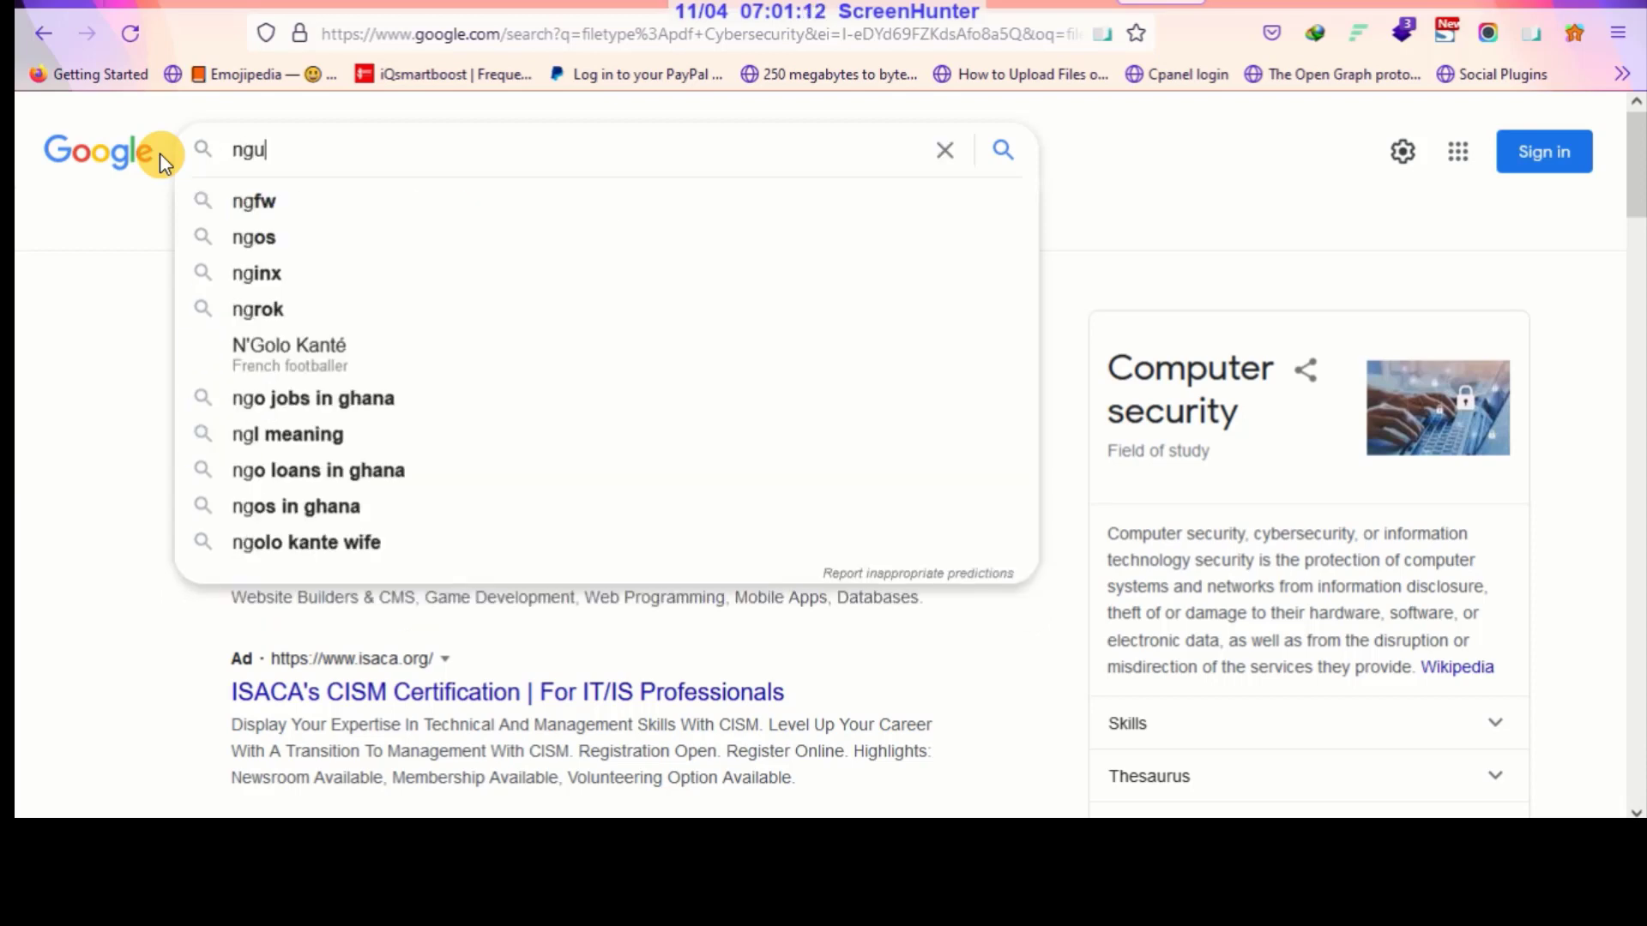
key(BackSpace)
key(BackSpace)
key(BackSpace)
key(BackSpace)
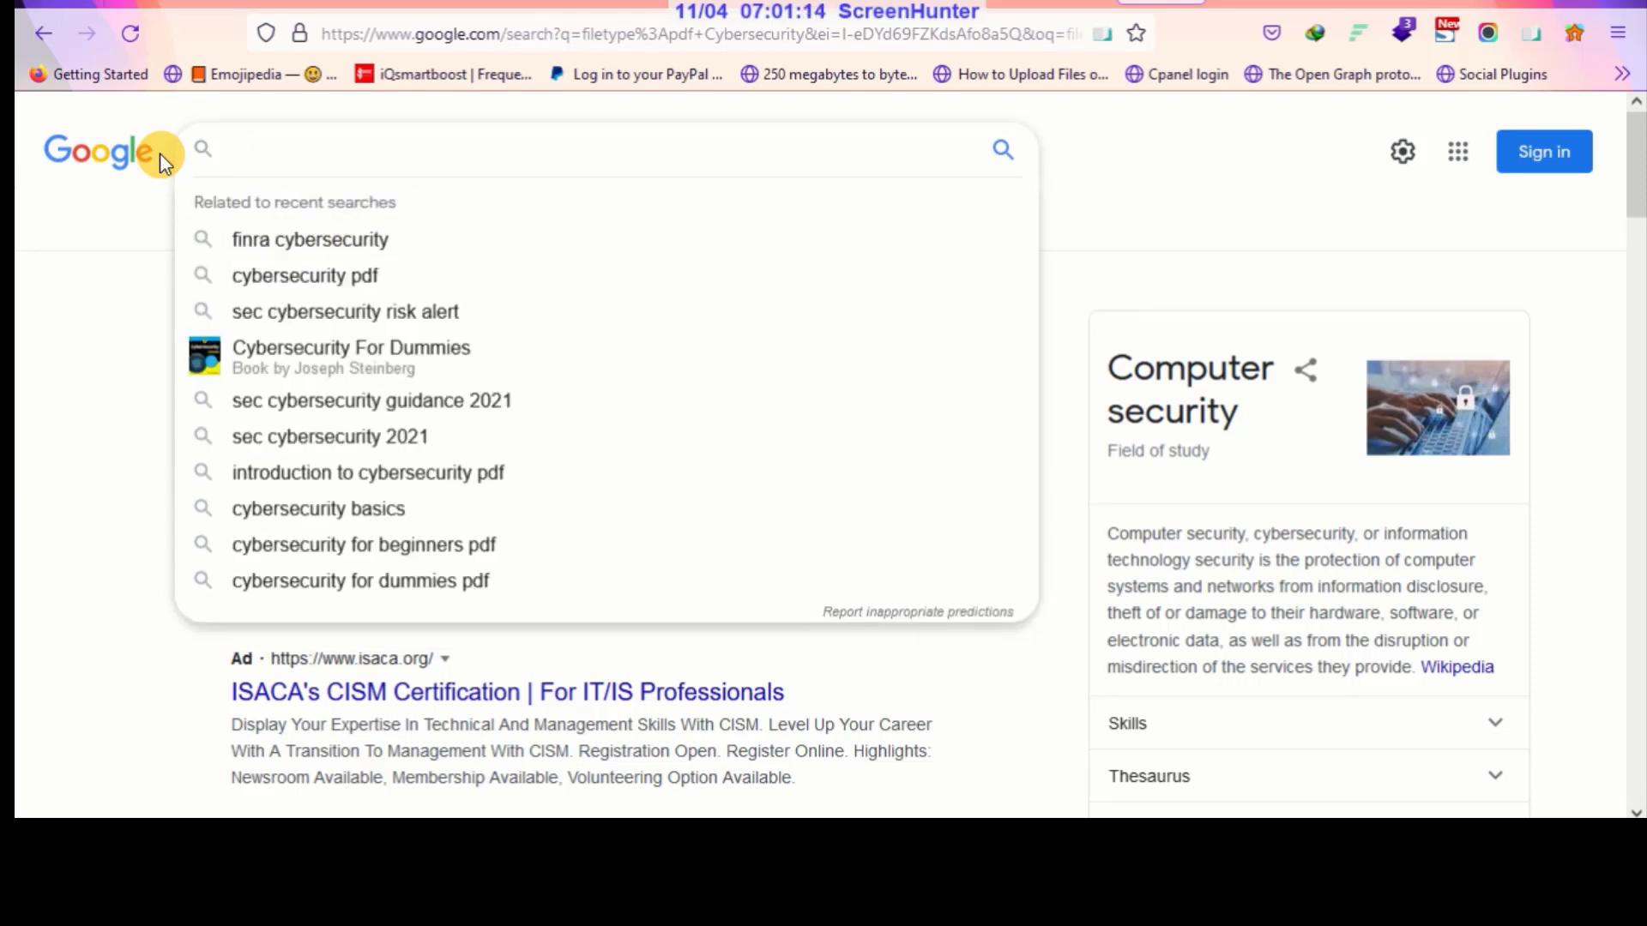
text(Angular)
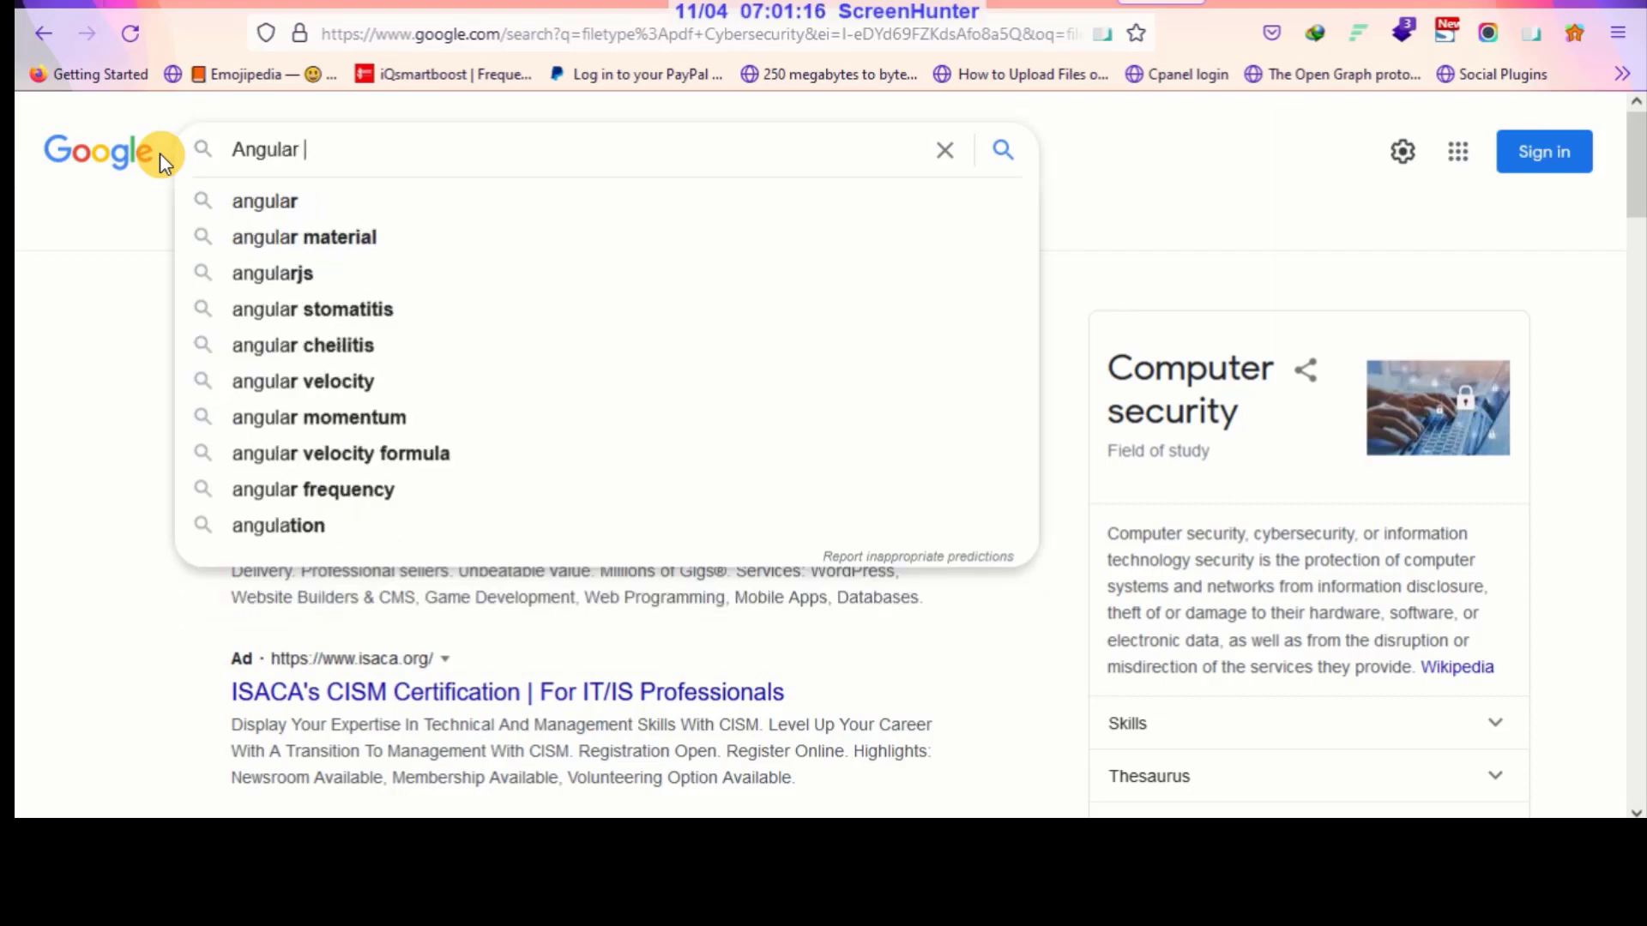
text( OR)
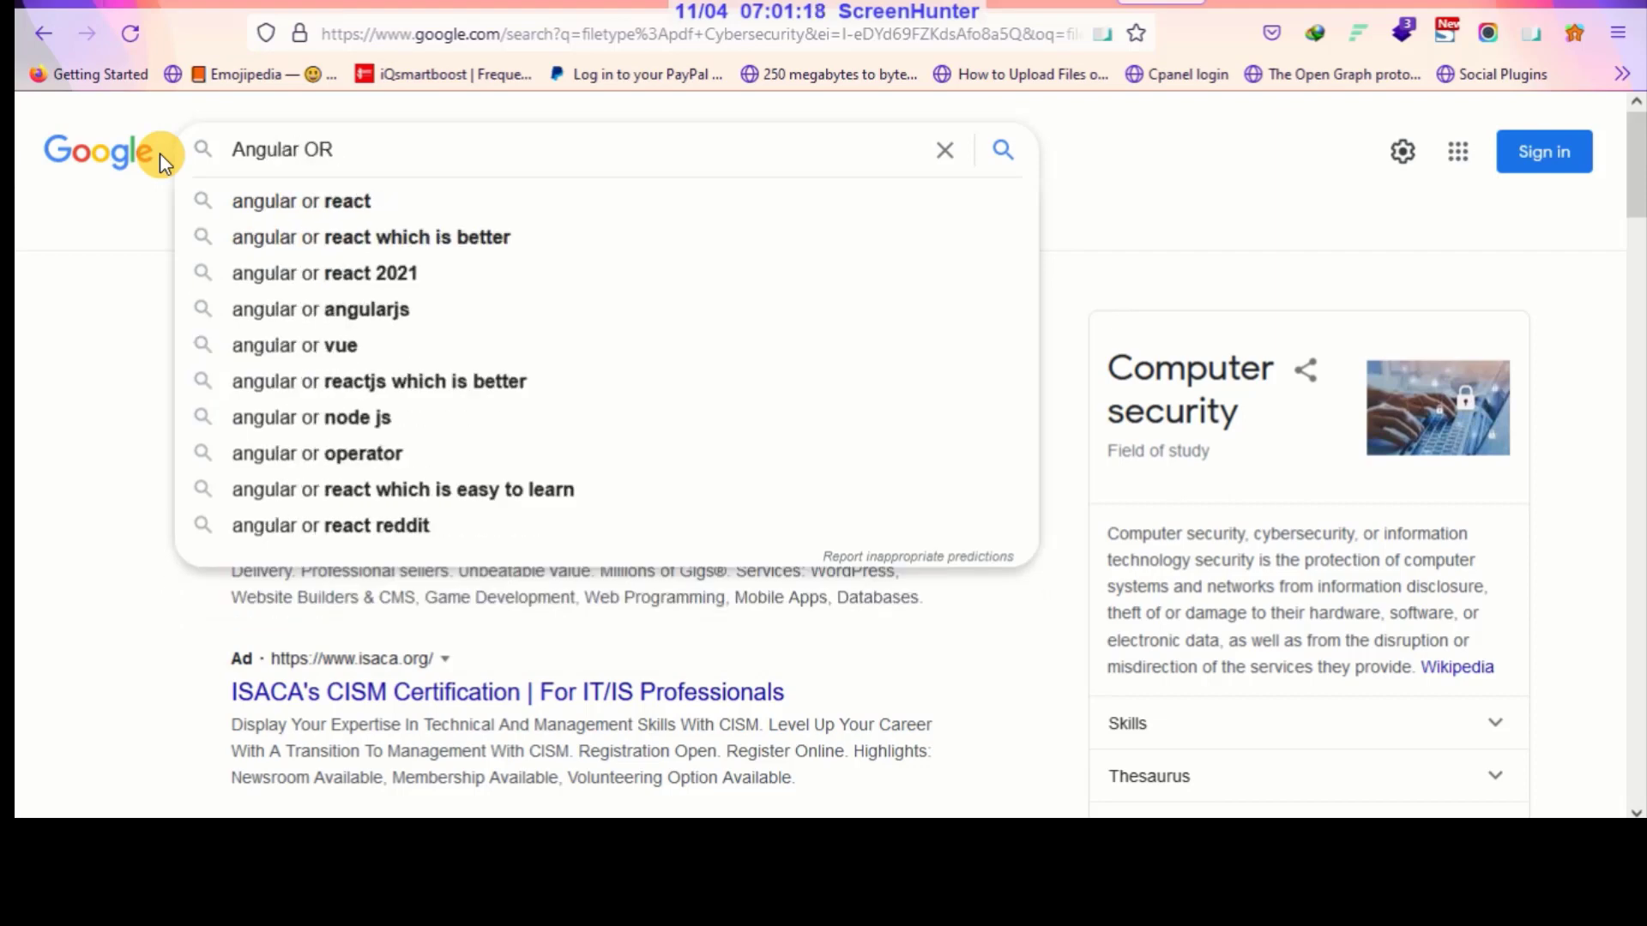
text( react)
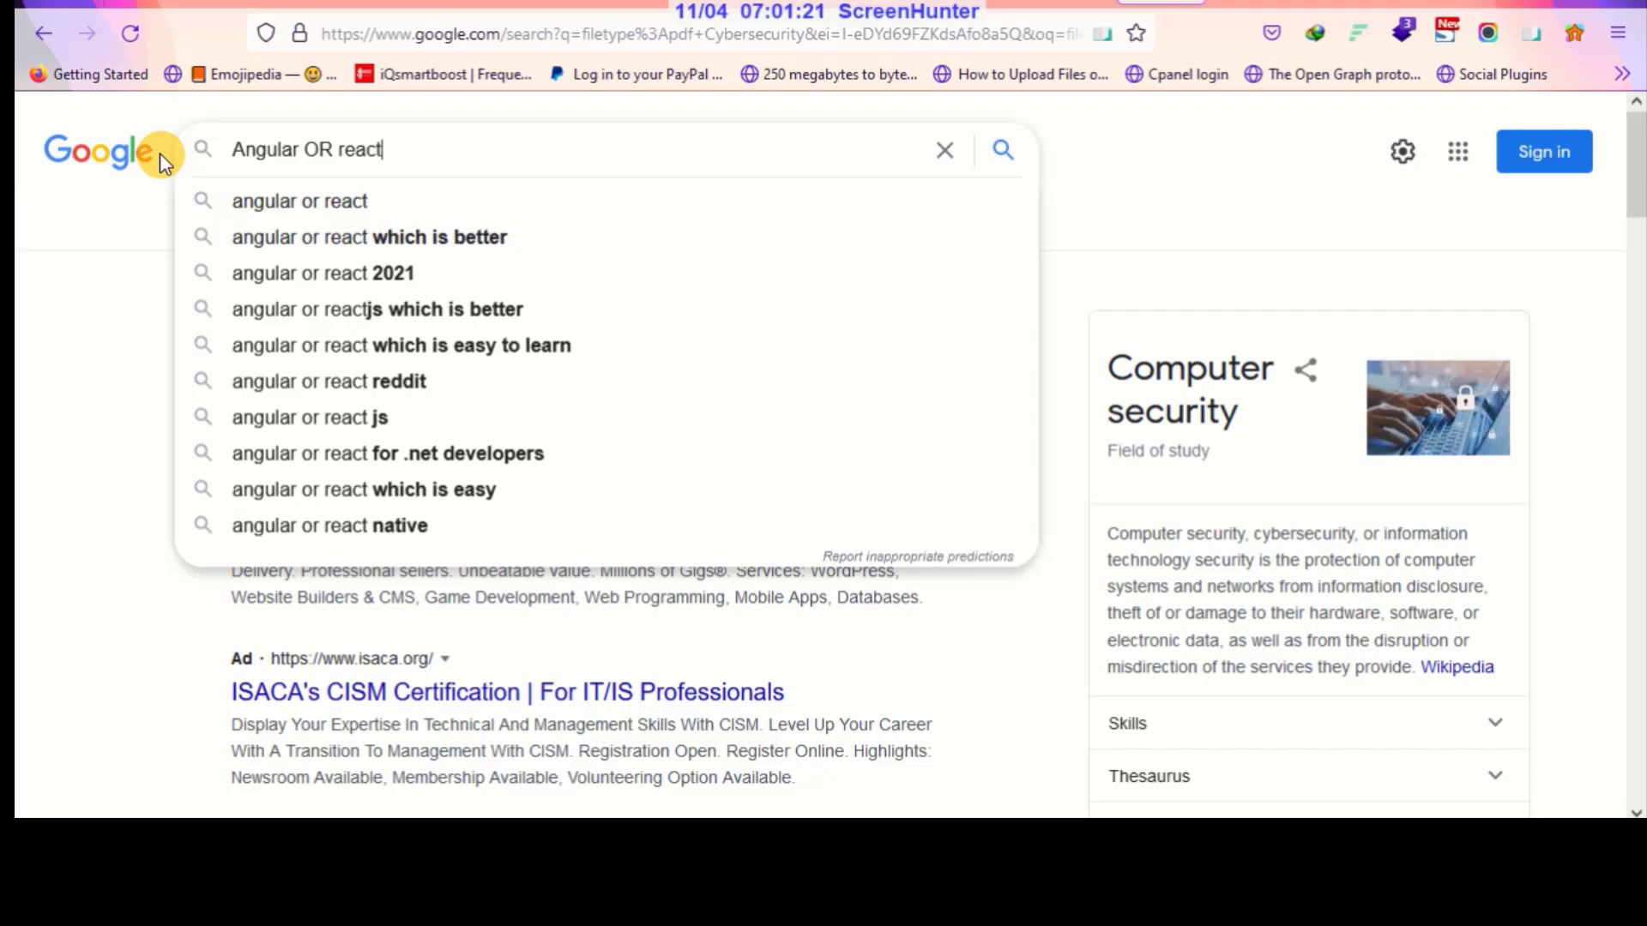
key(Return)
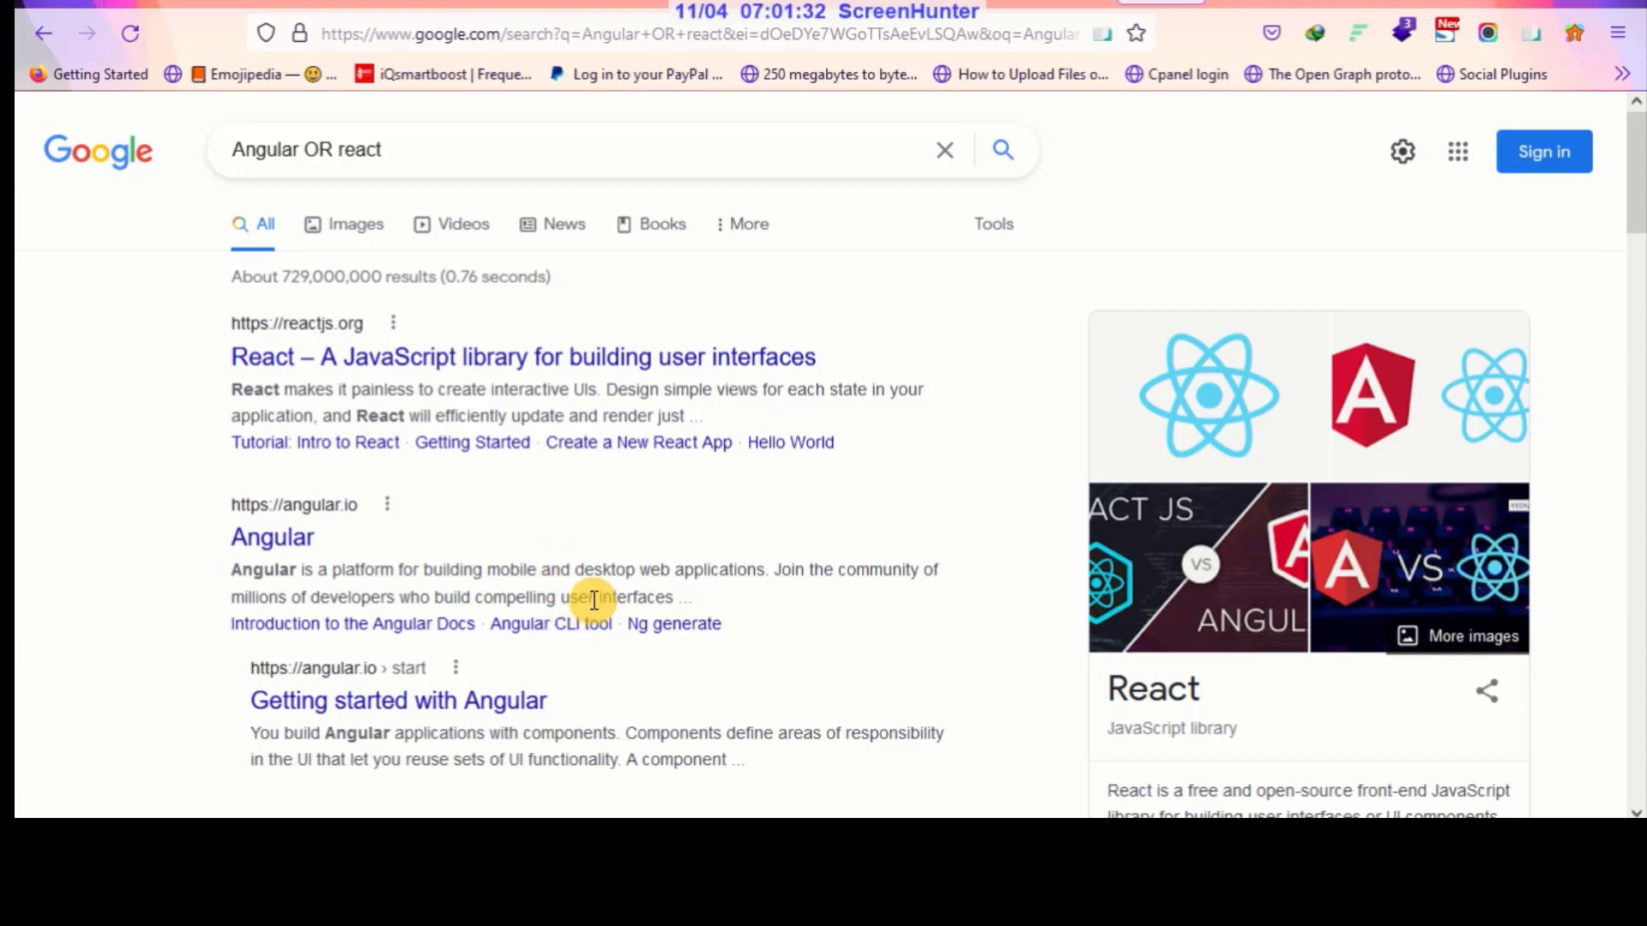
double_click(265, 151)
double_click(344, 151)
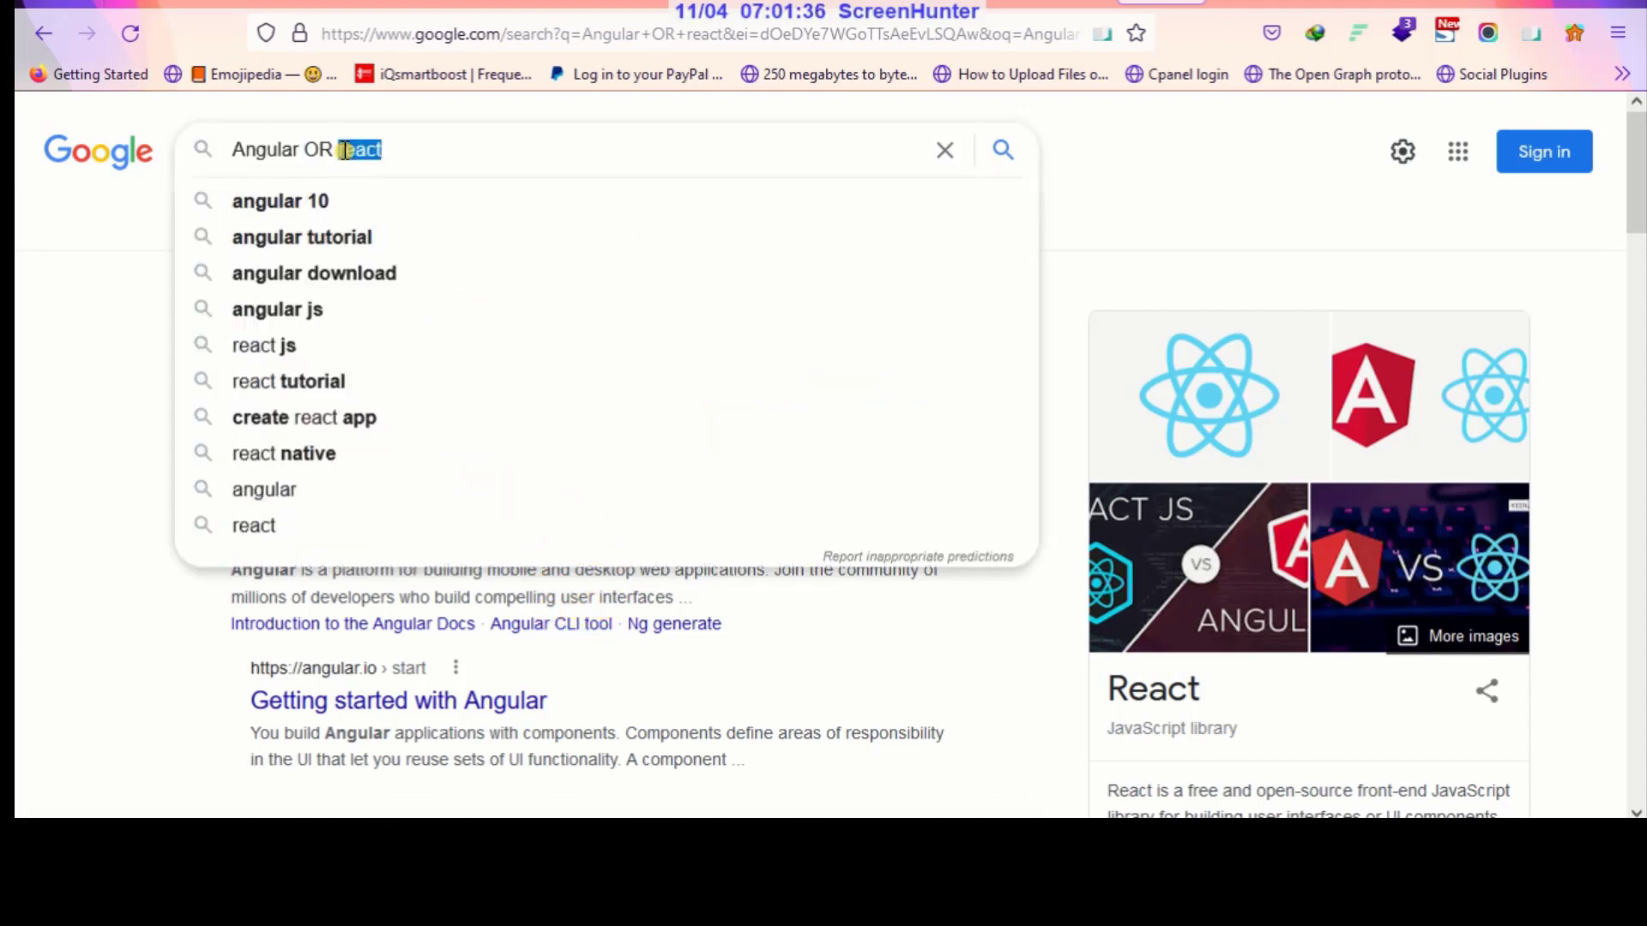
click(102, 309)
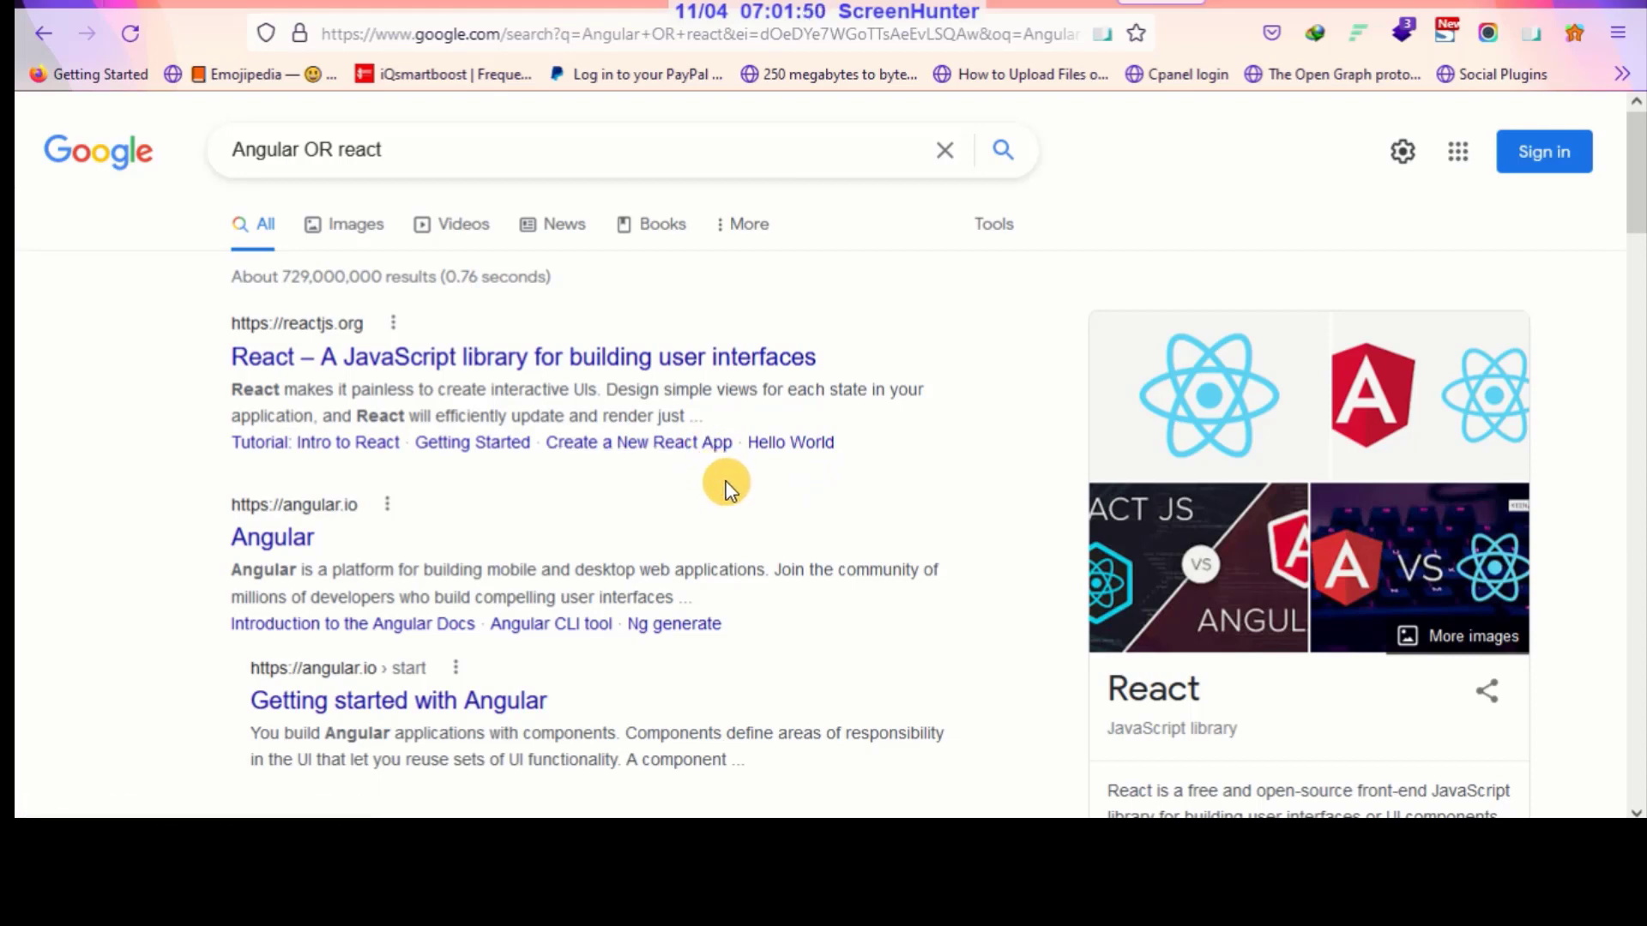
Replace the query with a site-restricted search: site:w3schools.com how to
triple_click(474, 168)
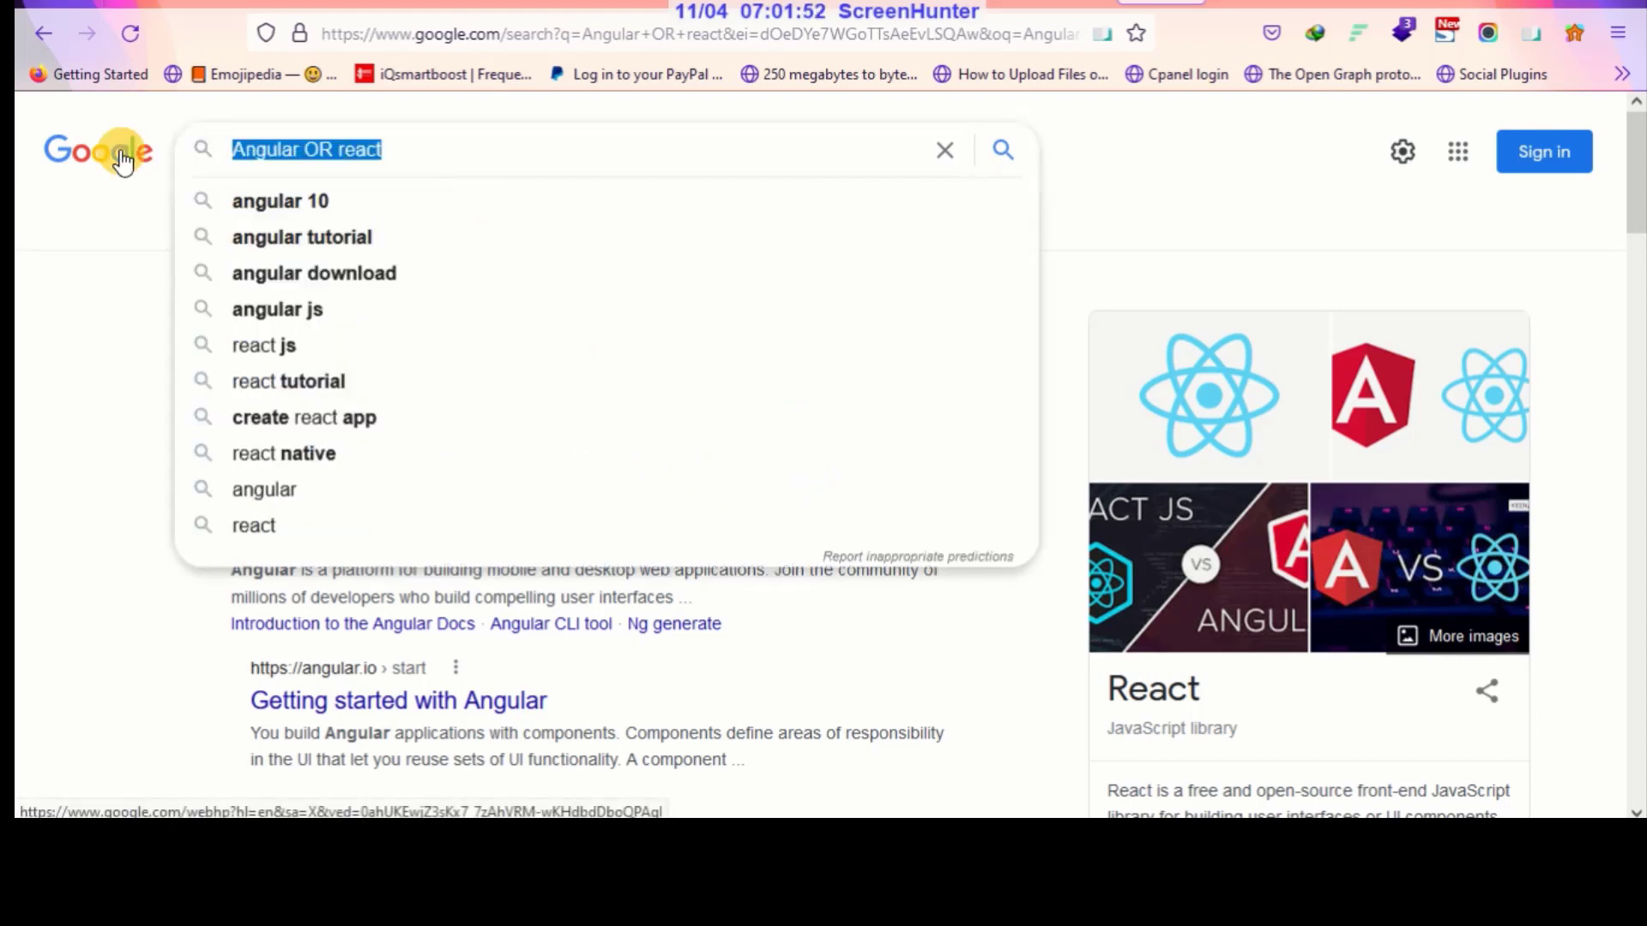
key(BackSpace)
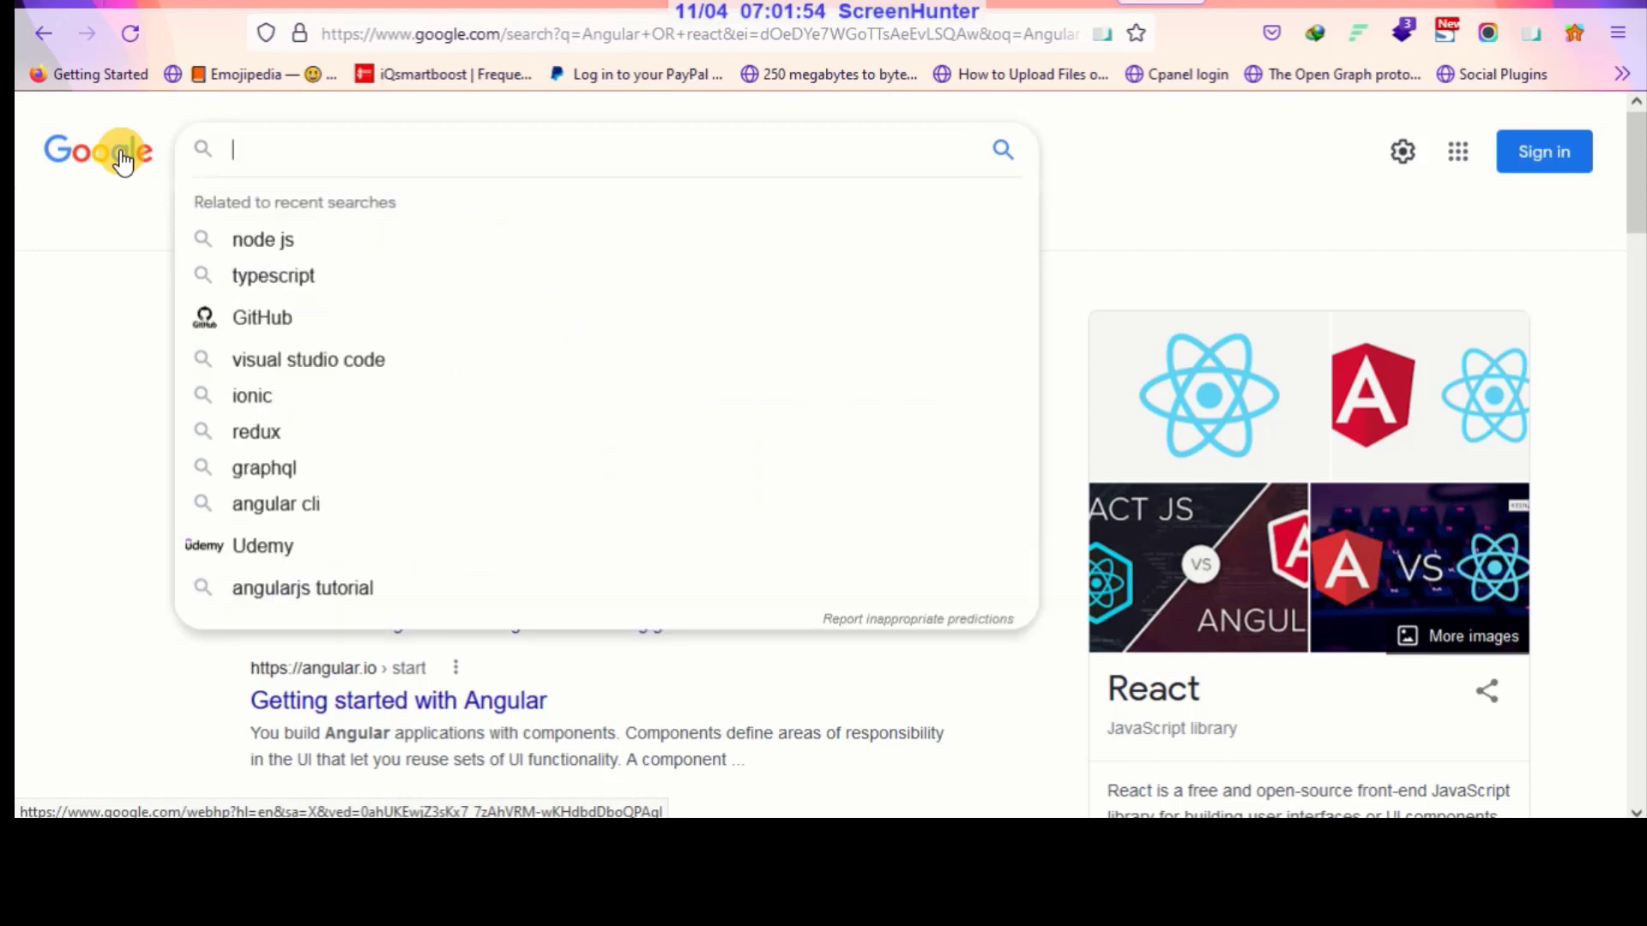
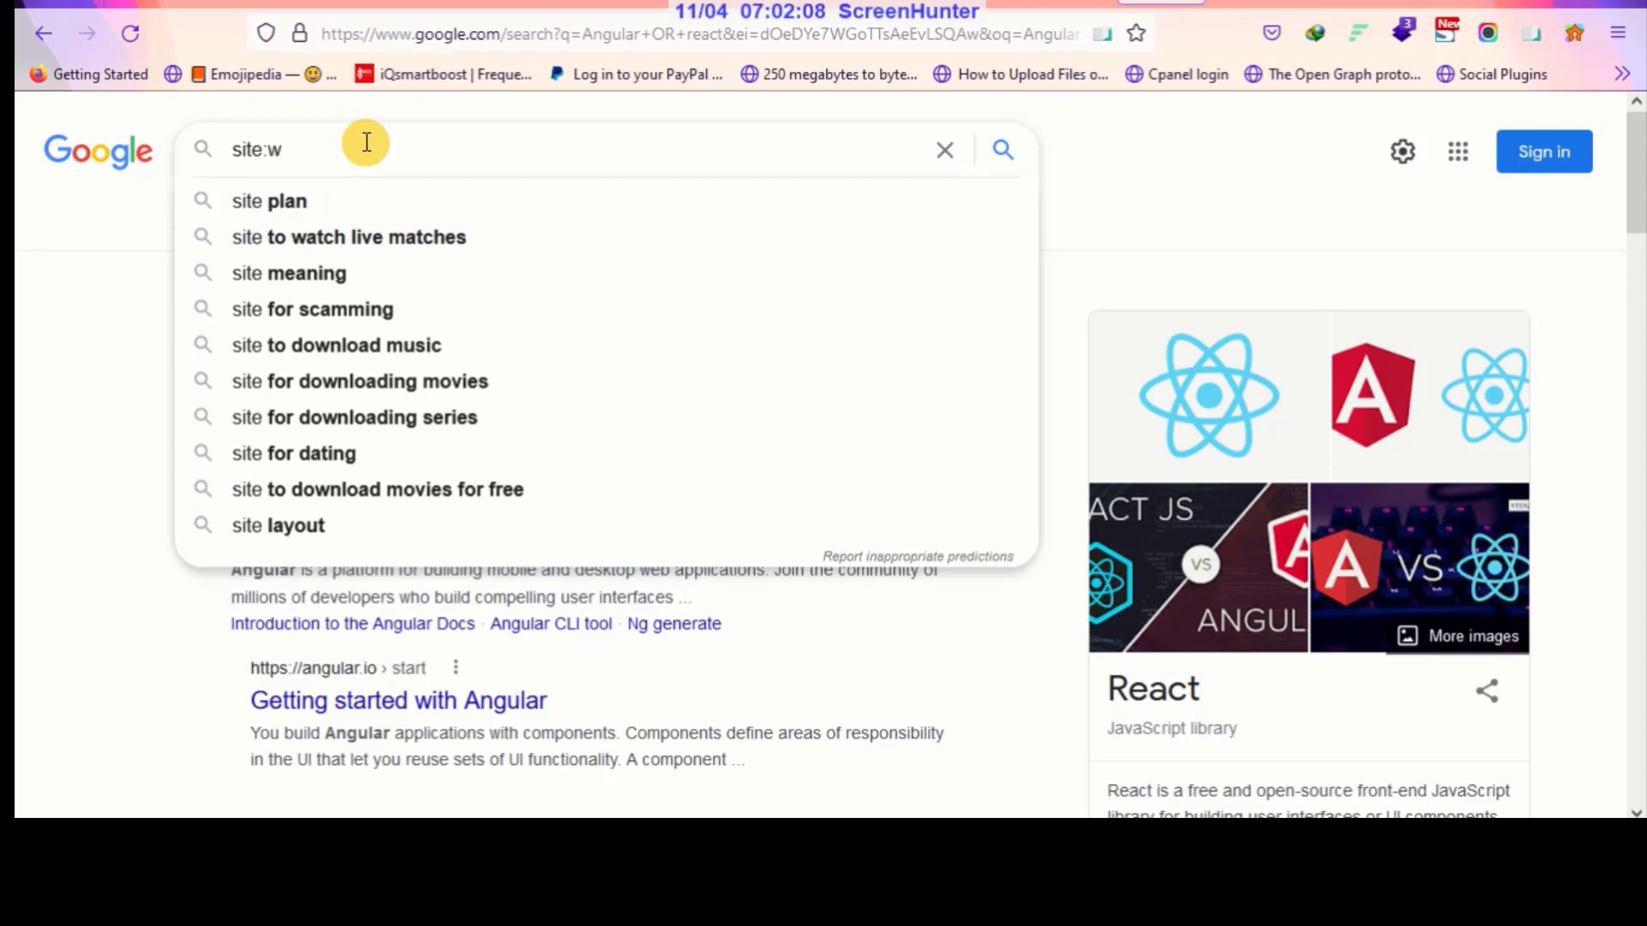
text(oo)
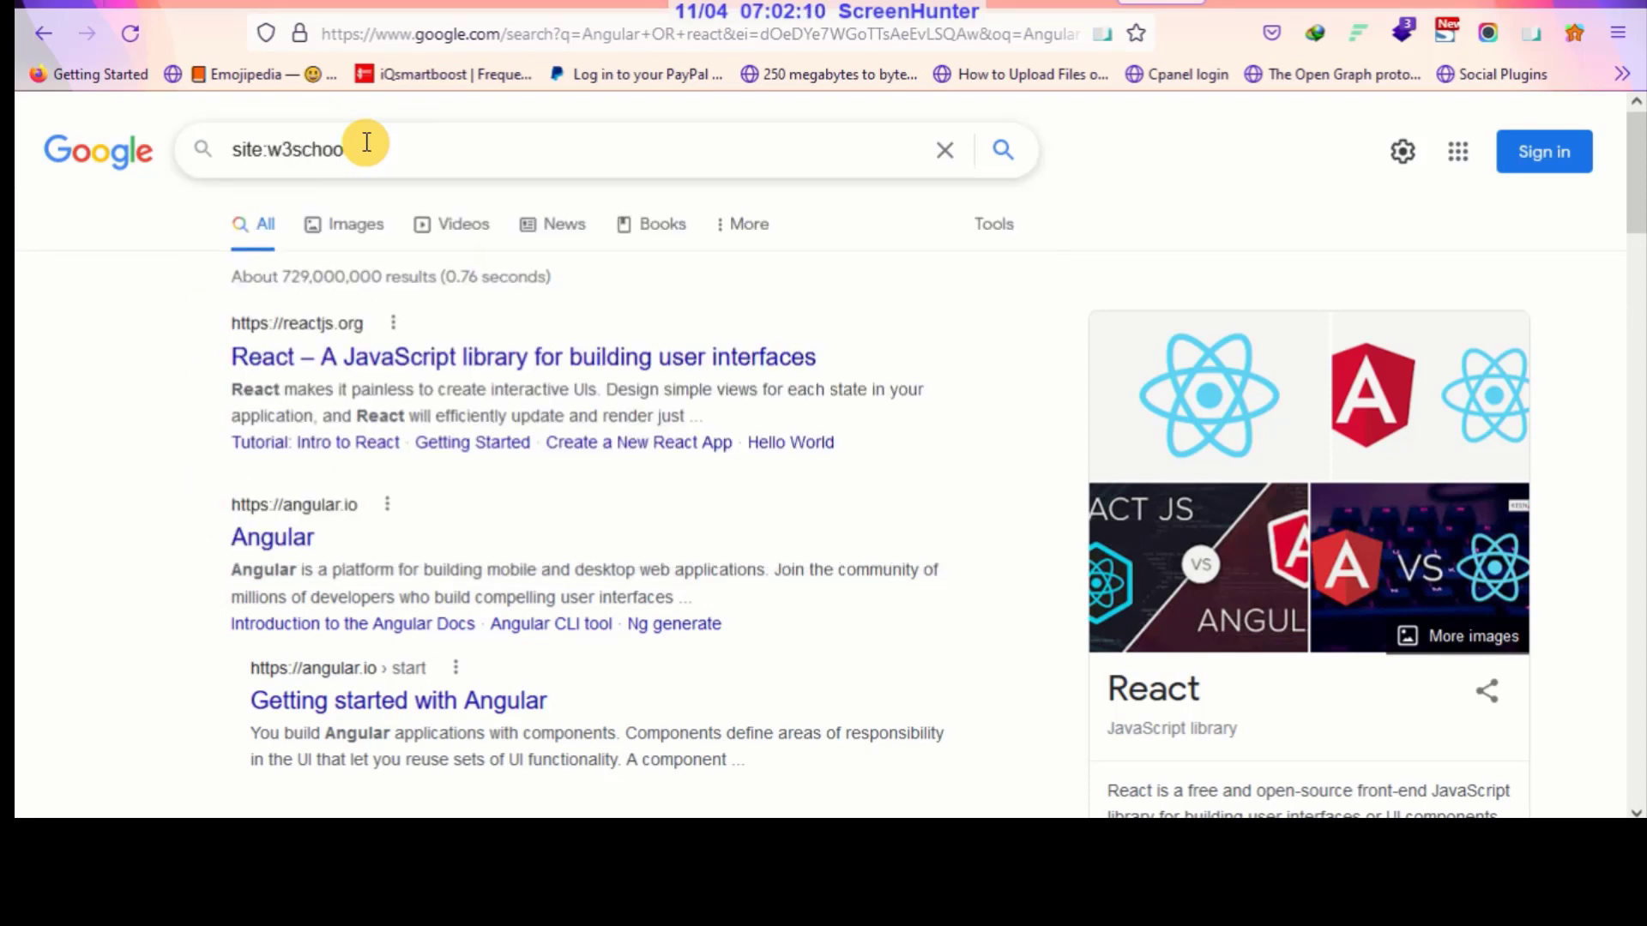
text(ls.com how to)
key(Return)
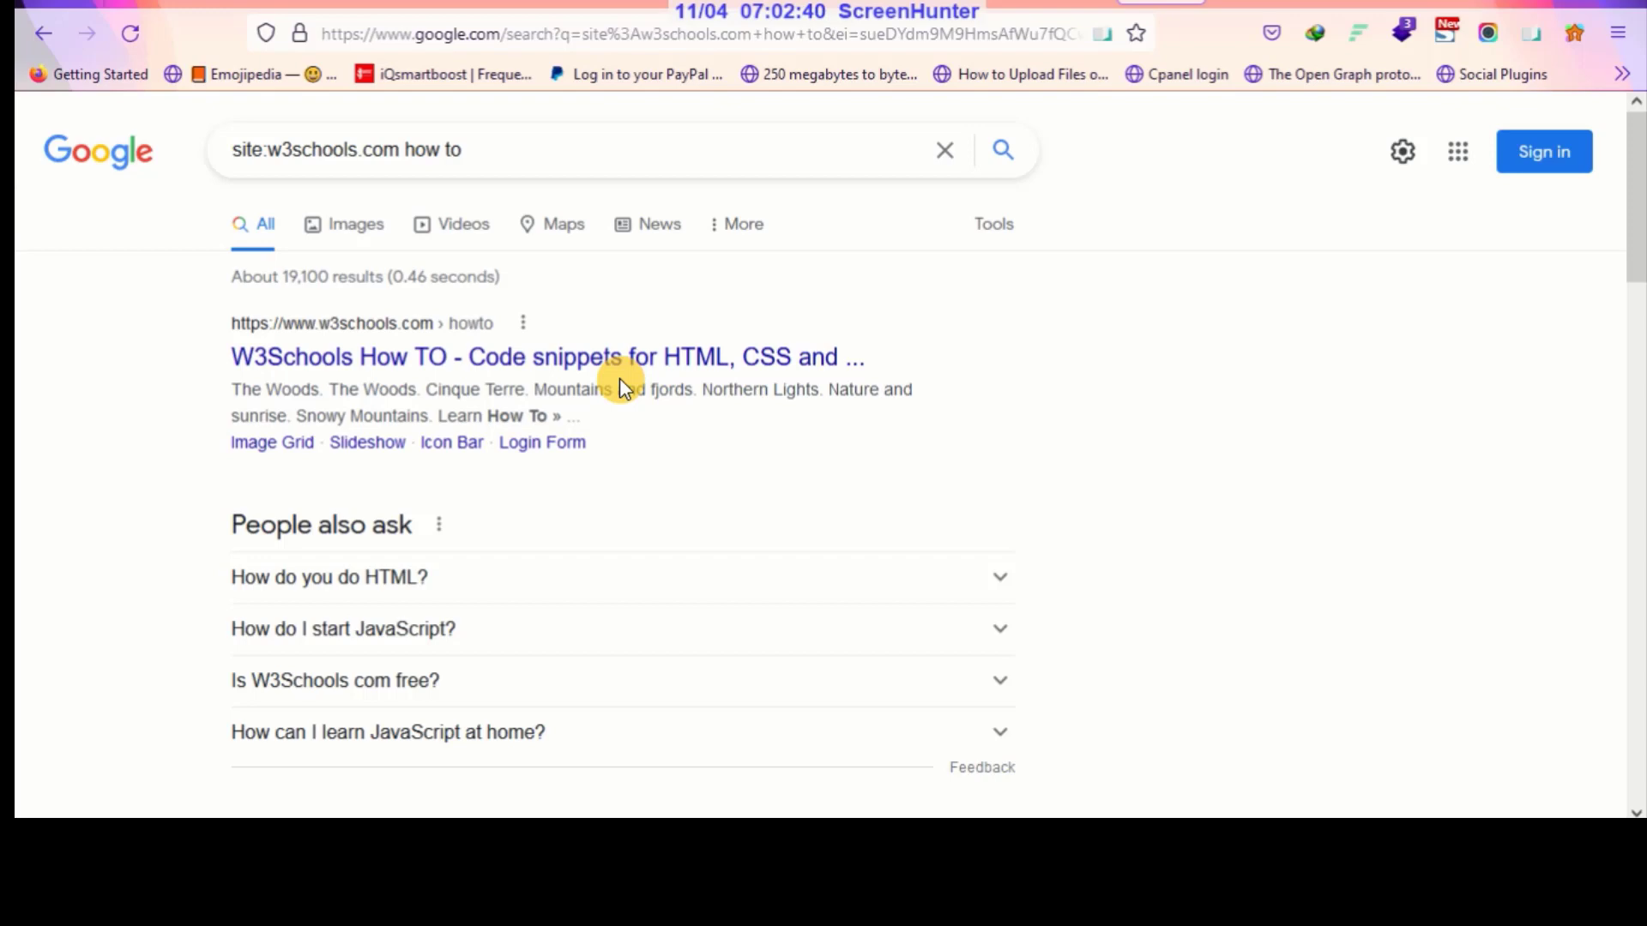
Open the W3Schools How TO result in a new tab, view the page, and close it to return to the Google results
right_click(529, 363)
click(664, 371)
click(1252, 3)
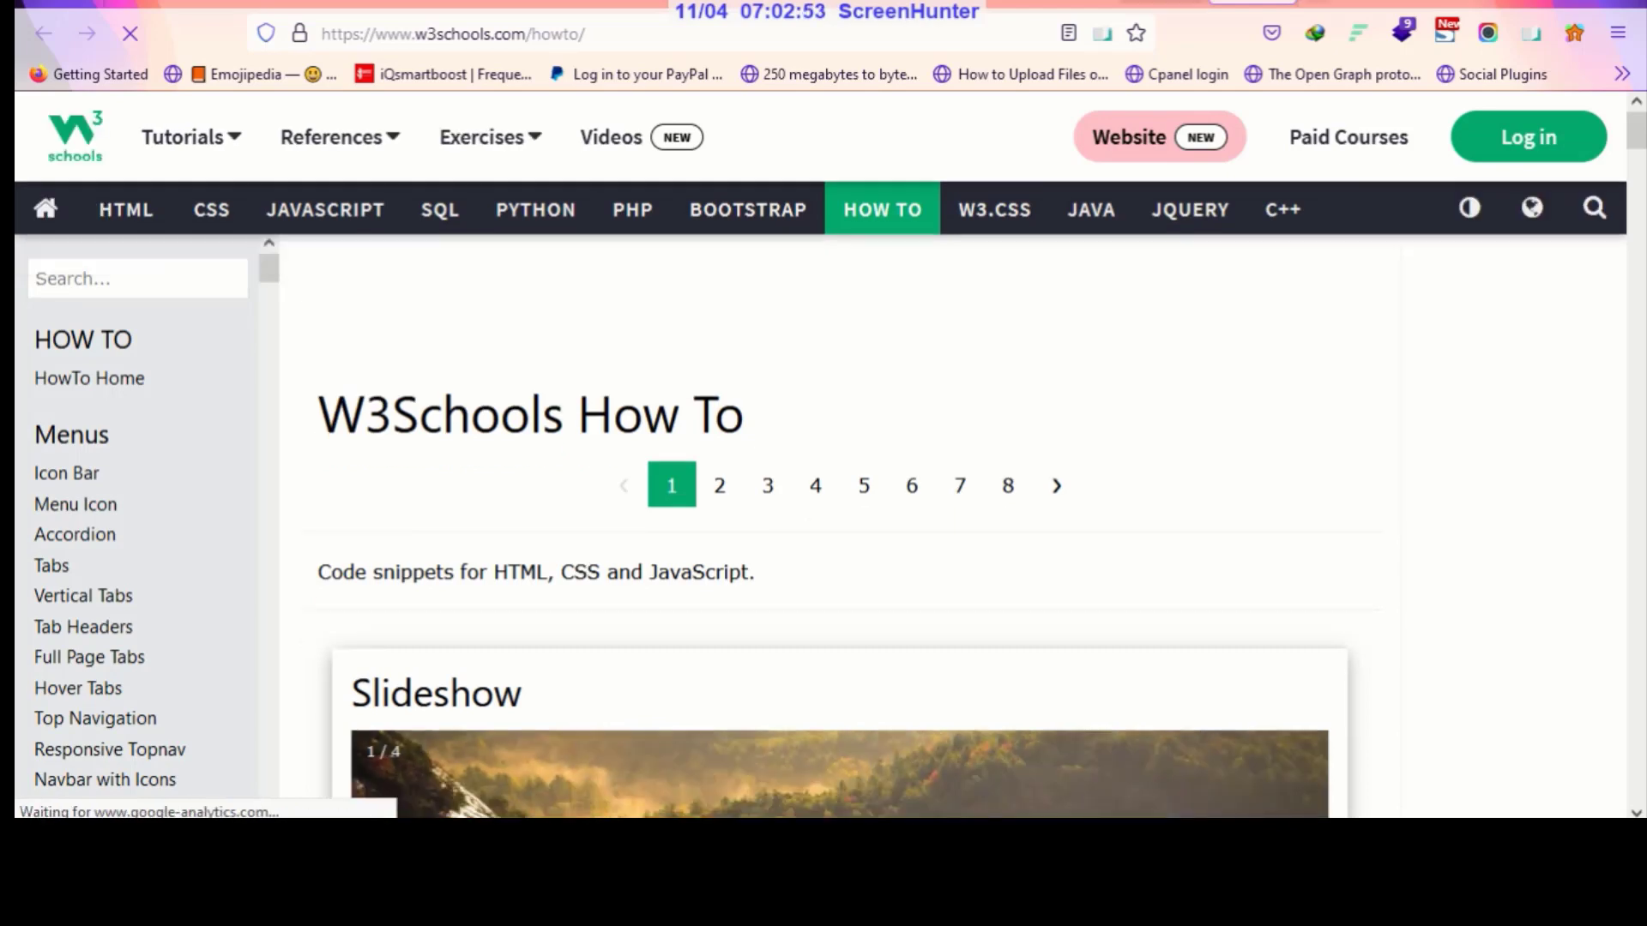
key(ctrl+w)
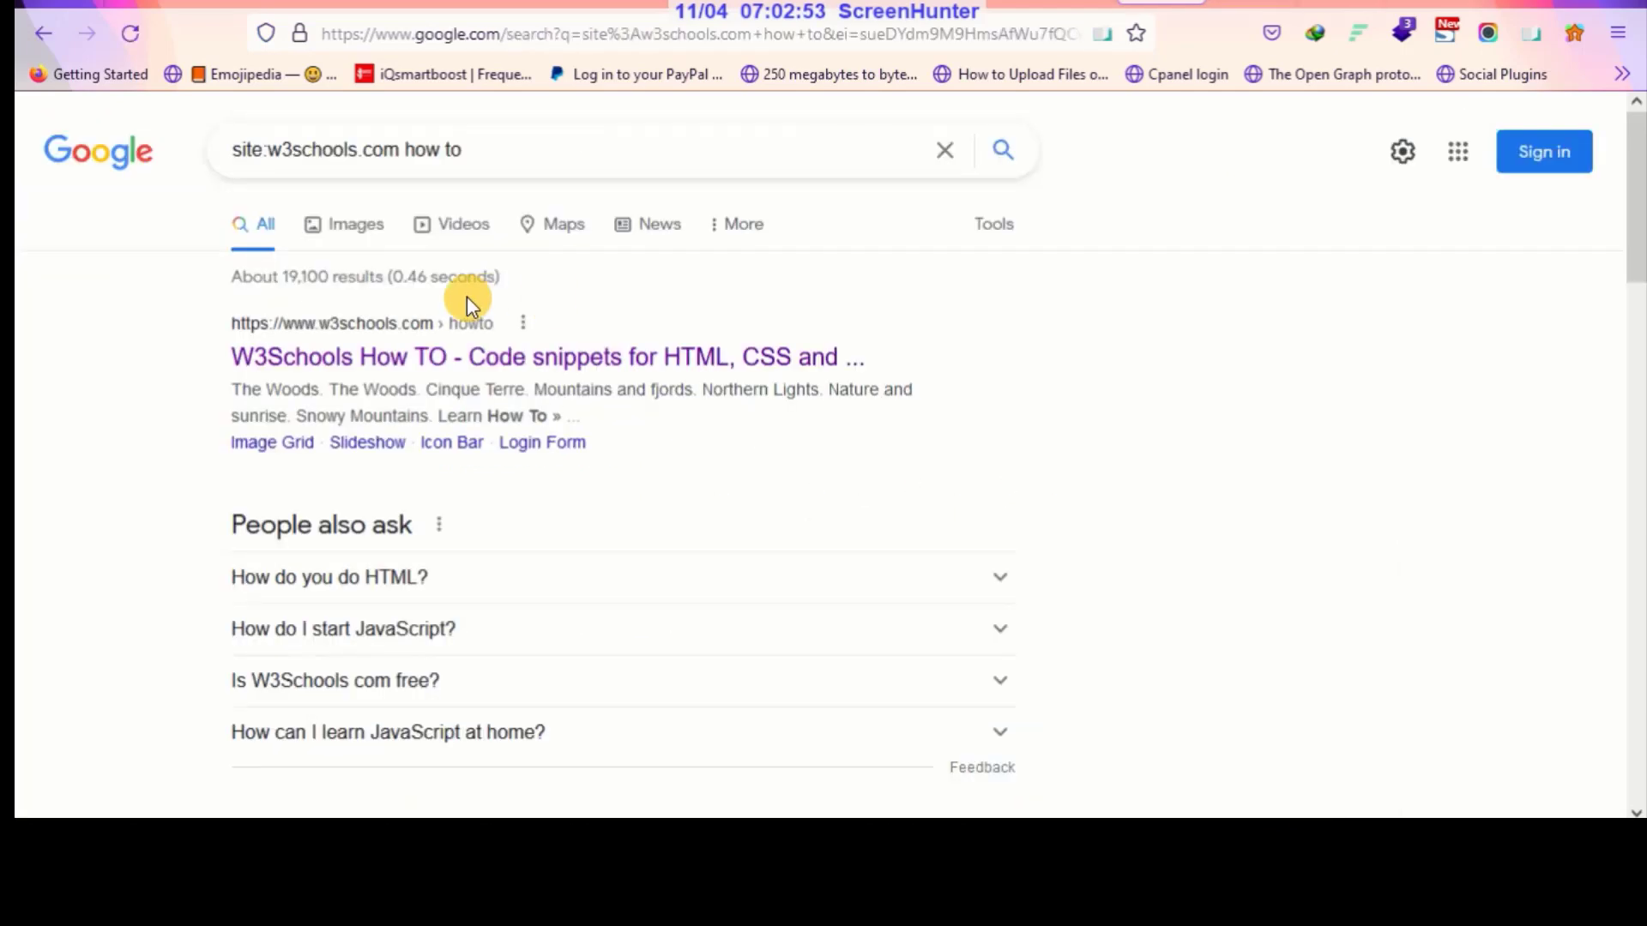
Search Google for inception with the word movie excluded (inception -movie) and look through the results
click(266, 151)
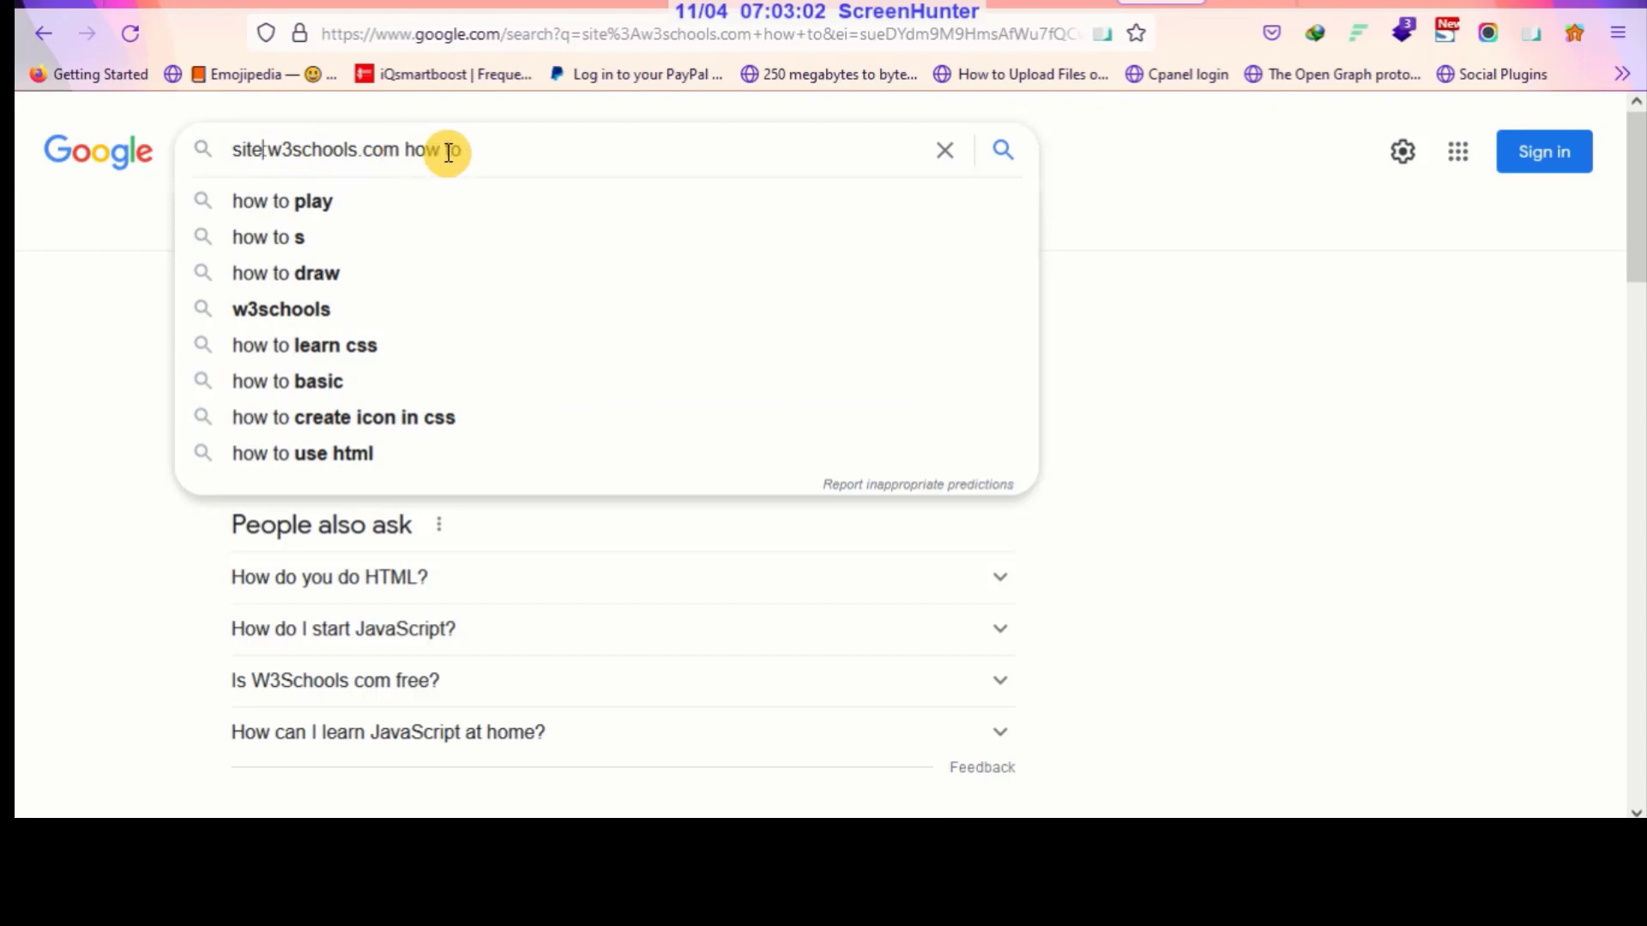
triple_click(541, 153)
key(BackSpace)
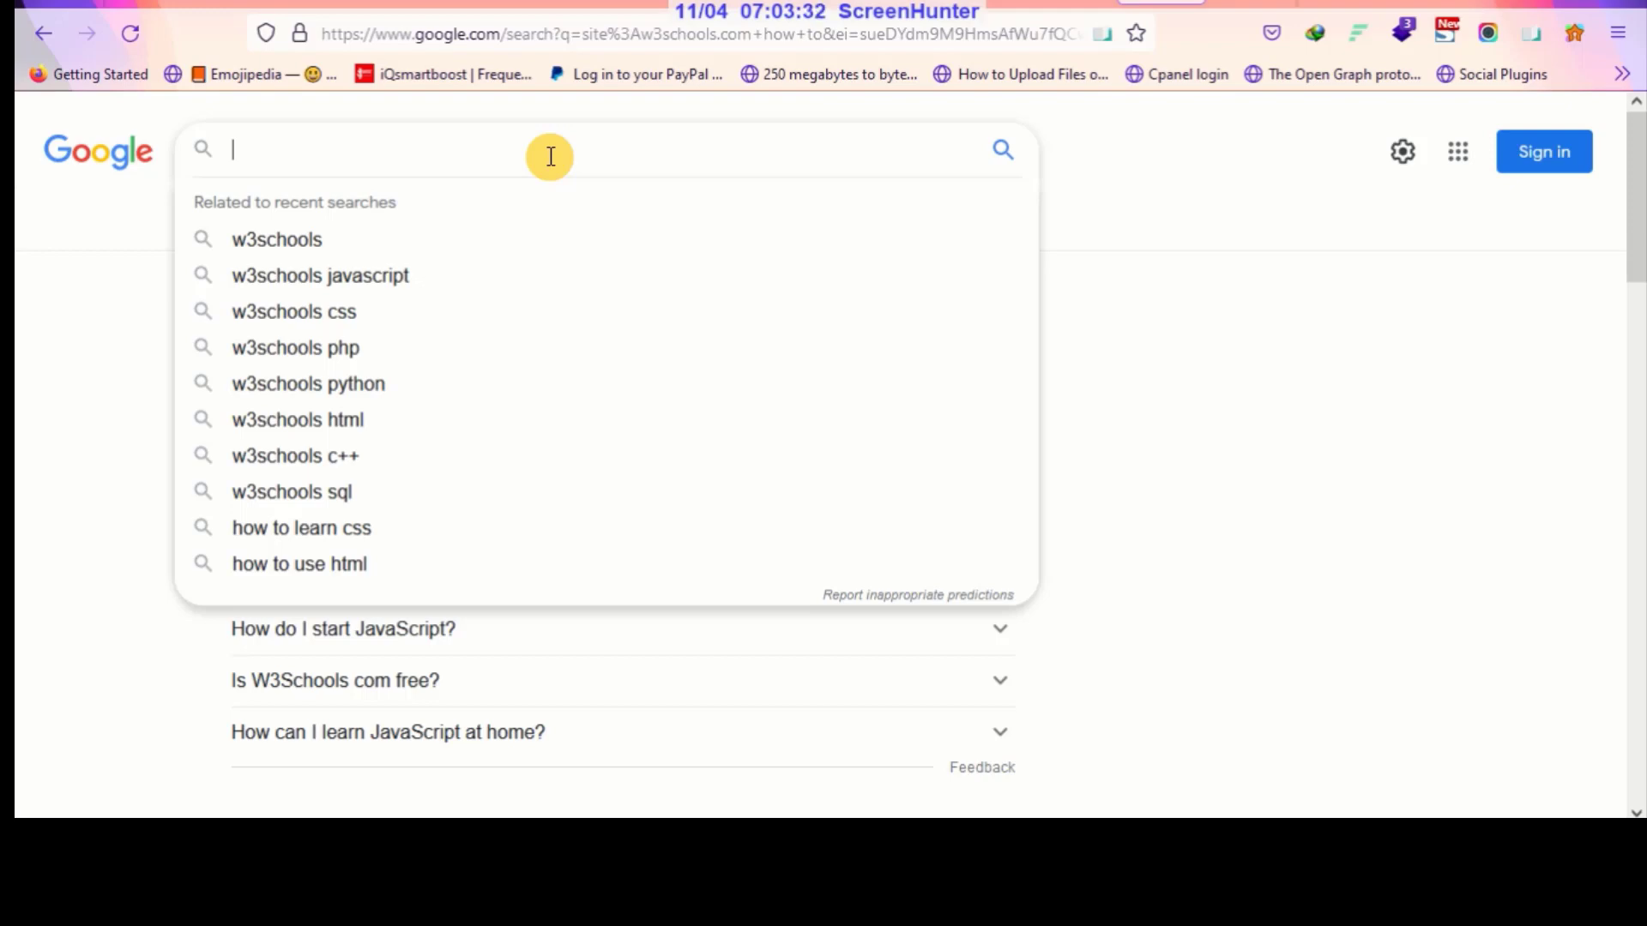
text(incep)
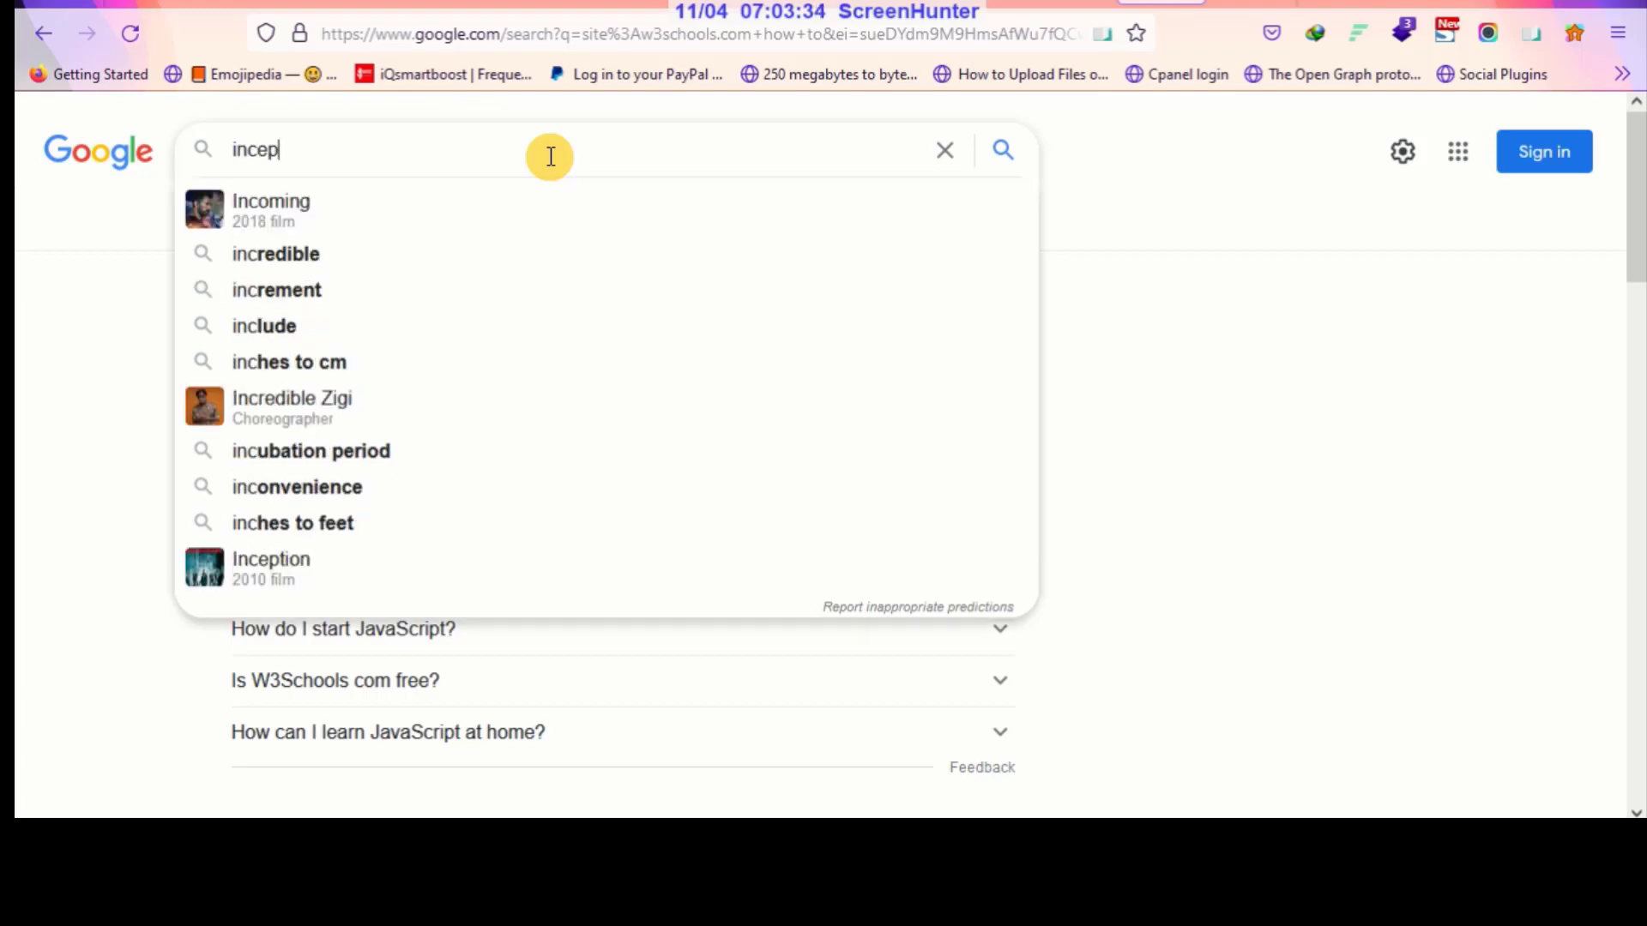
text(tion)
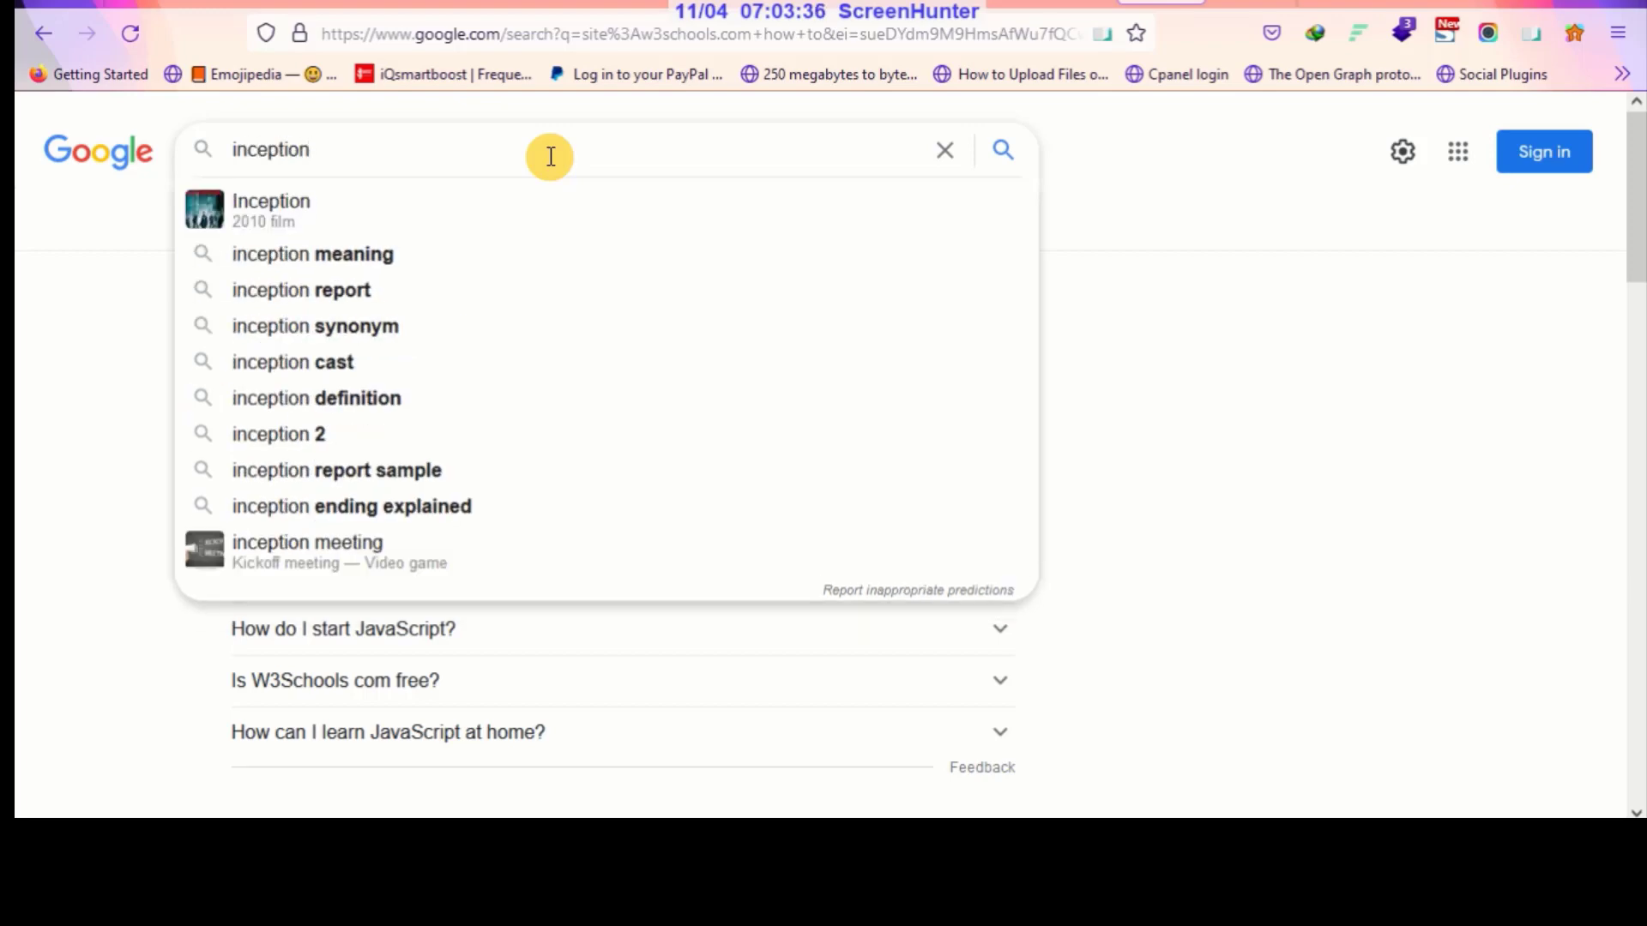
text( -mo)
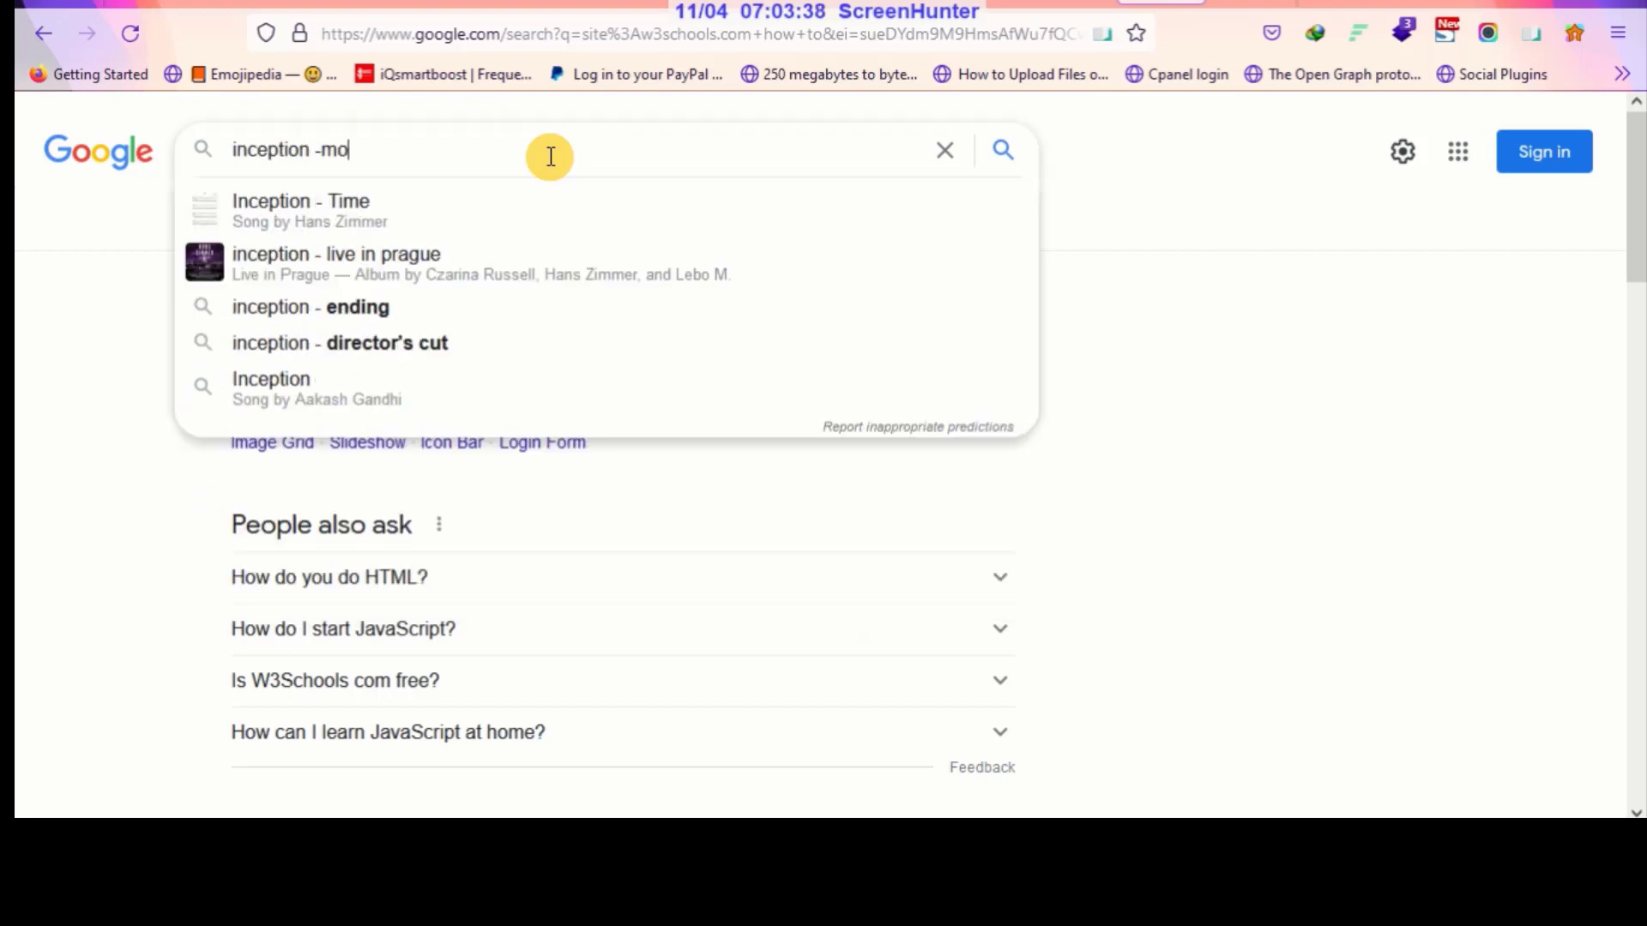
text(ve)
key(Left)
key(Left)
key(Left)
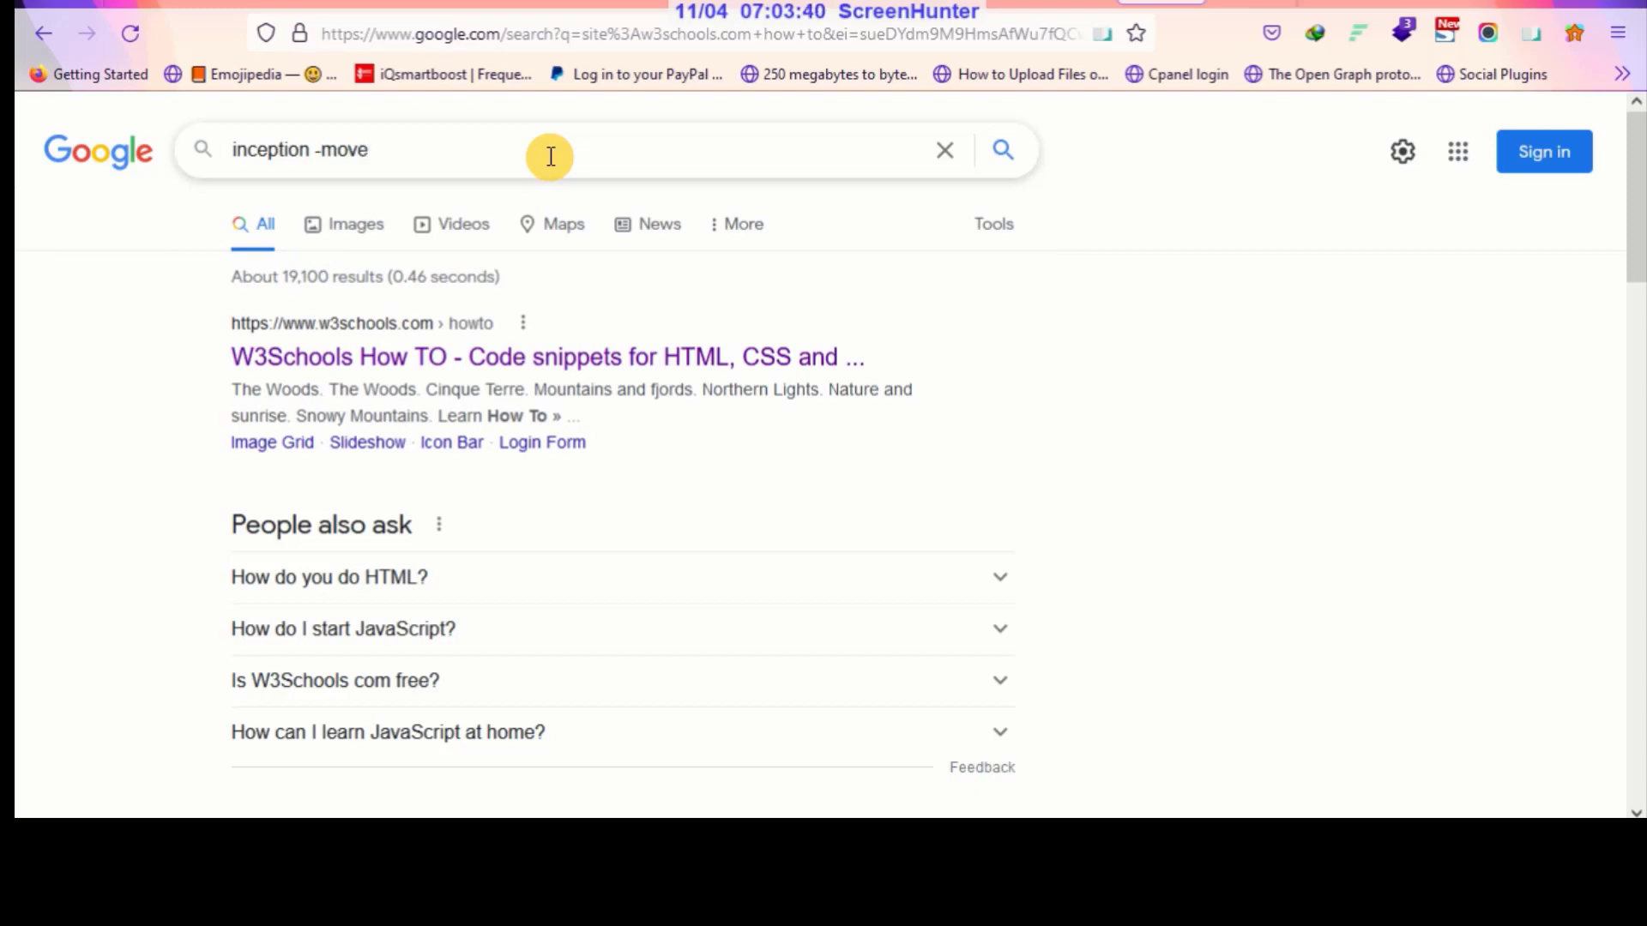
key(Right)
text(i)
key(Right)
key(Return)
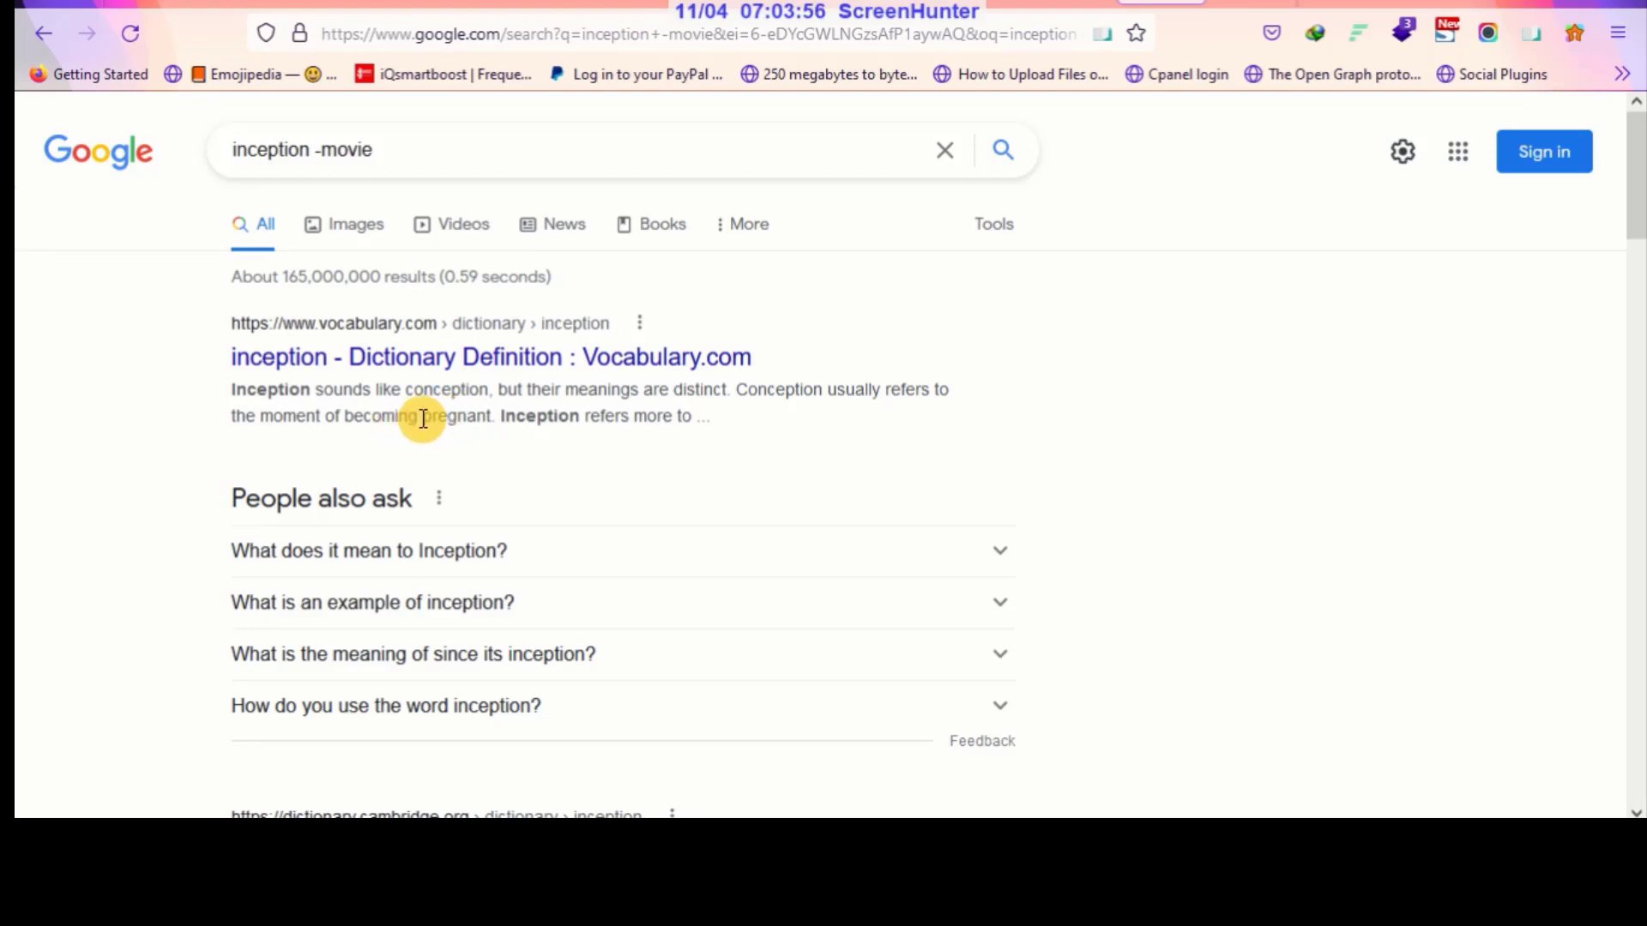
scroll(429, 411, down, 4)
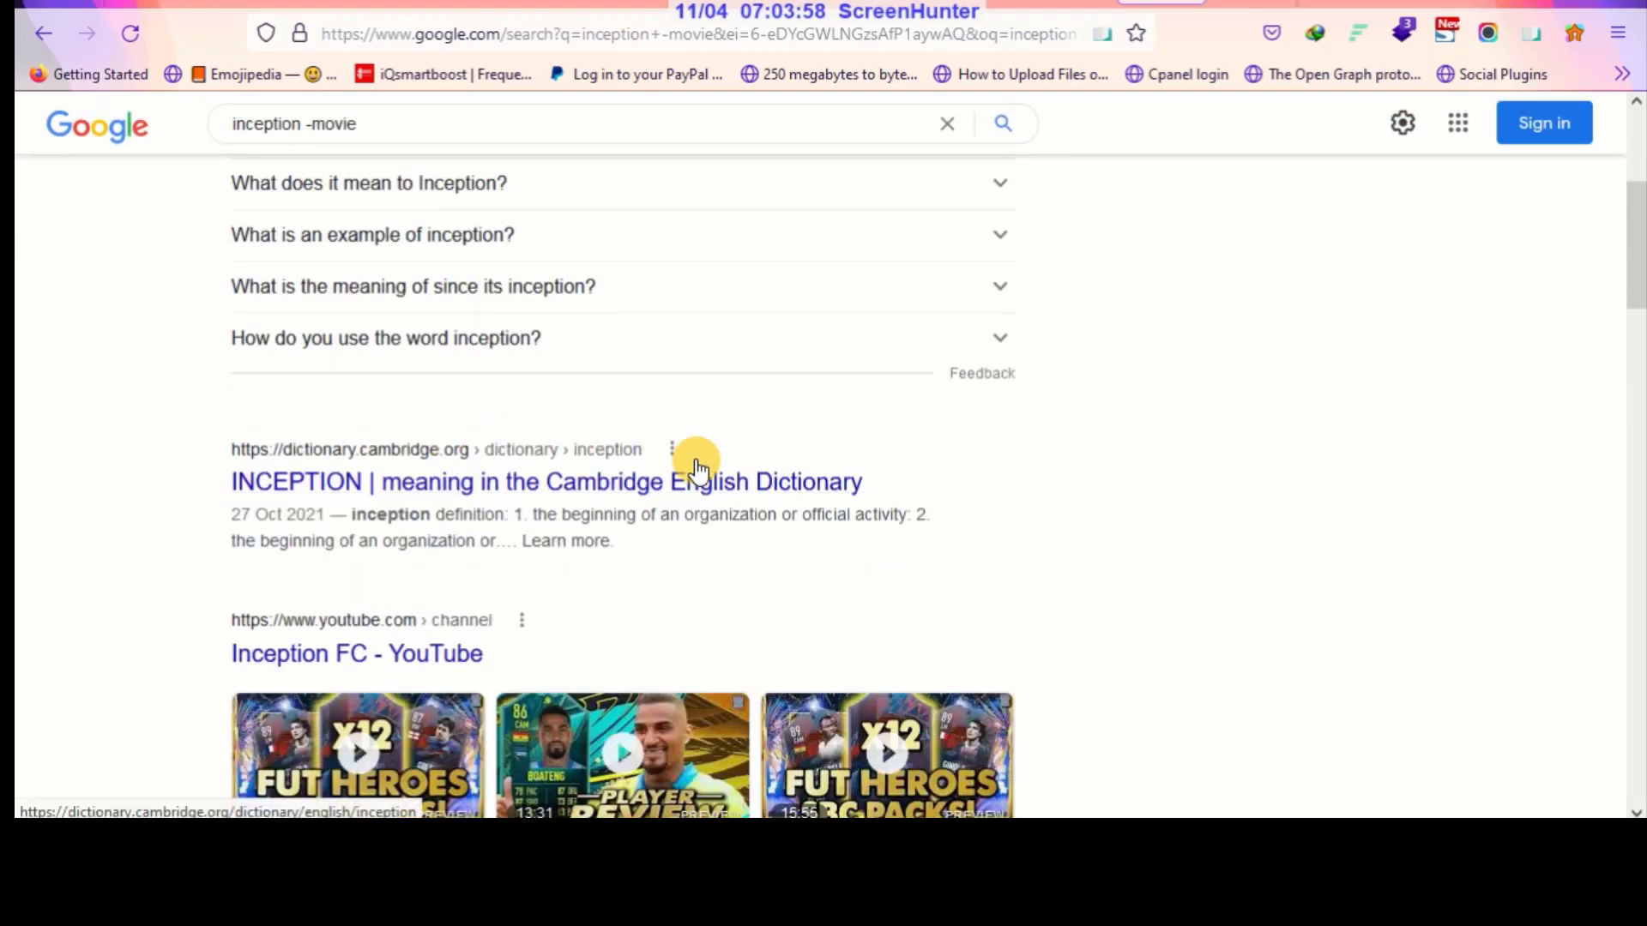
scroll(786, 460, up, 4)
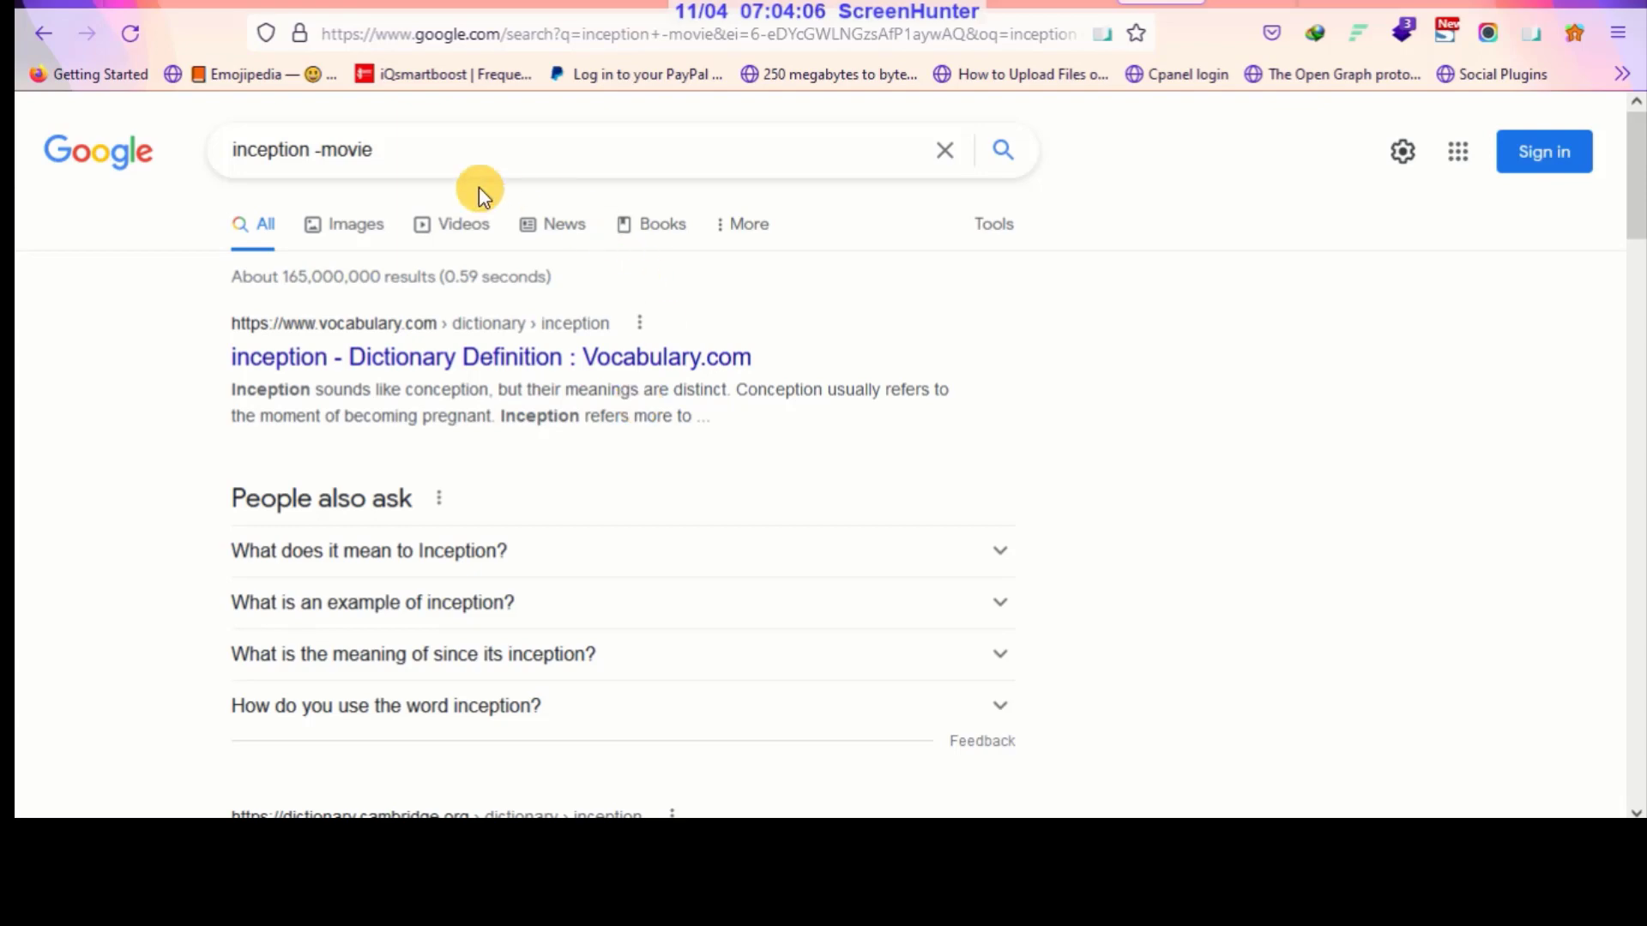
Replace the query with the math expression 8/2(2+2) and run it in Google
key(ctrl+a)
click(475, 154)
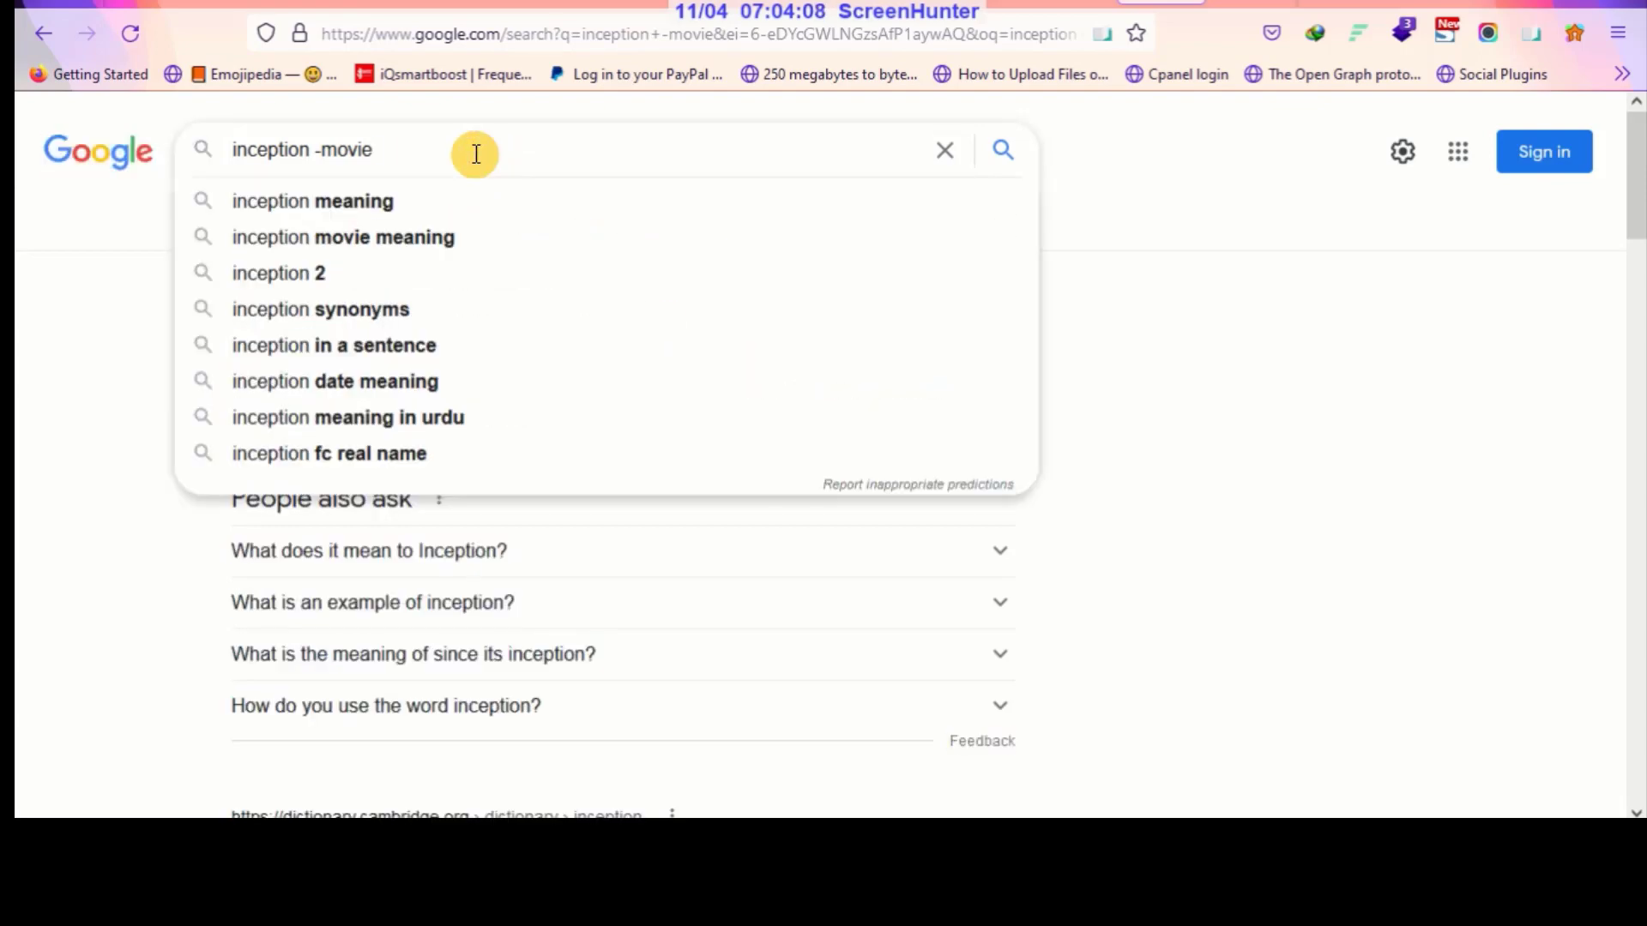
key(ctrl+a)
key(BackSpace)
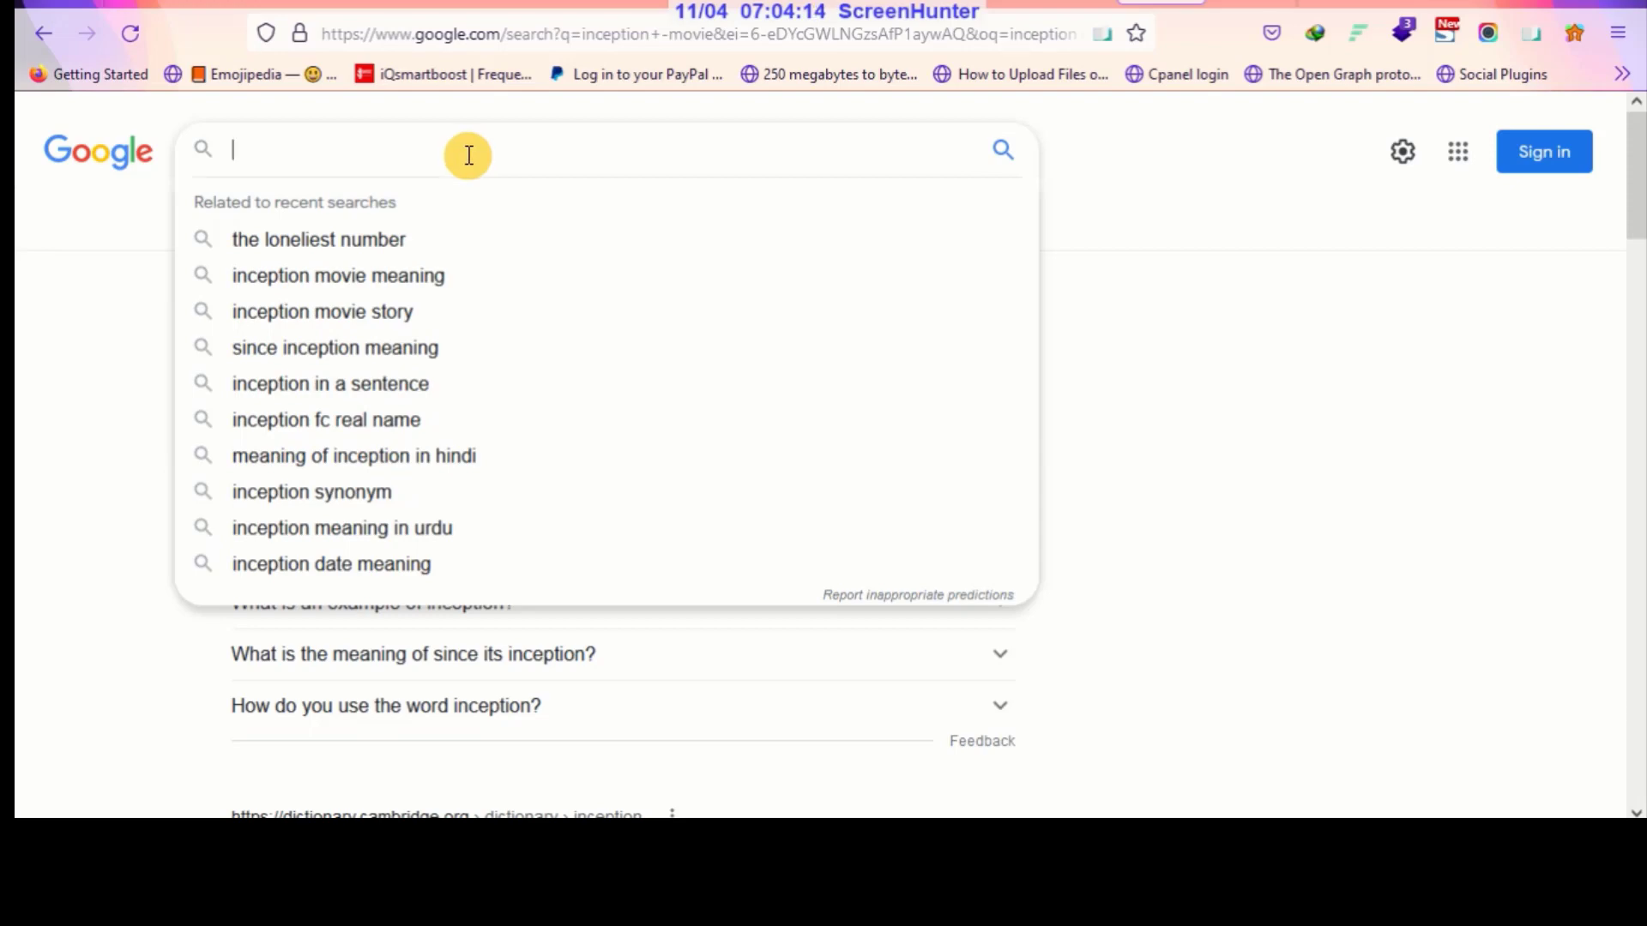
text(8)
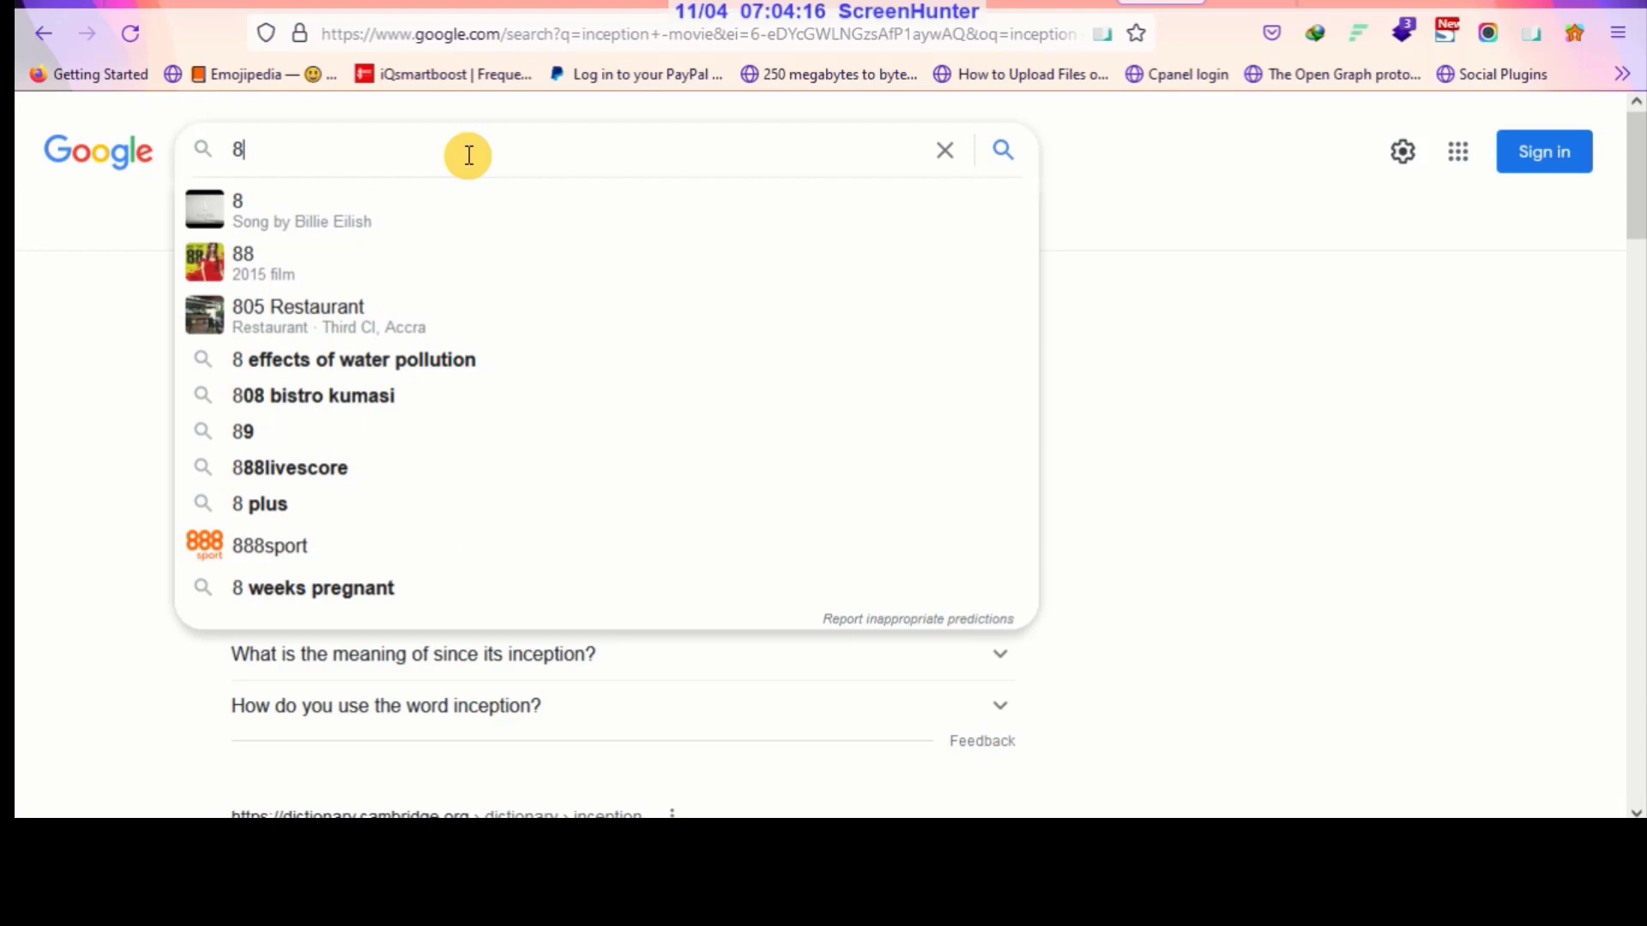
text(/2()
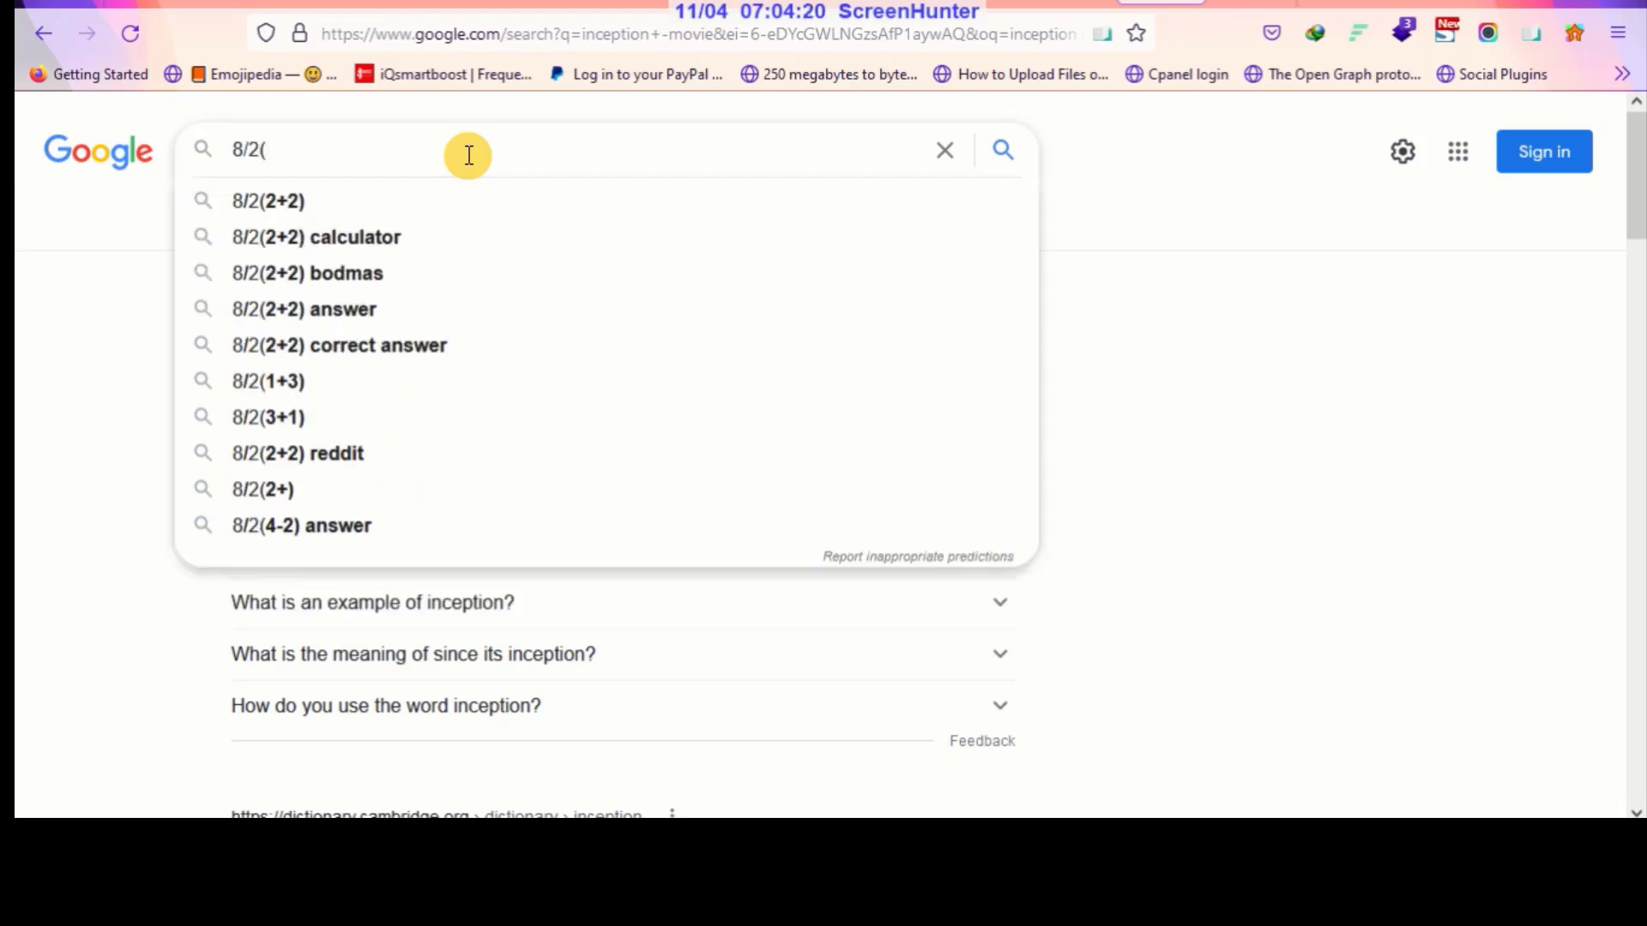
text(2+2))
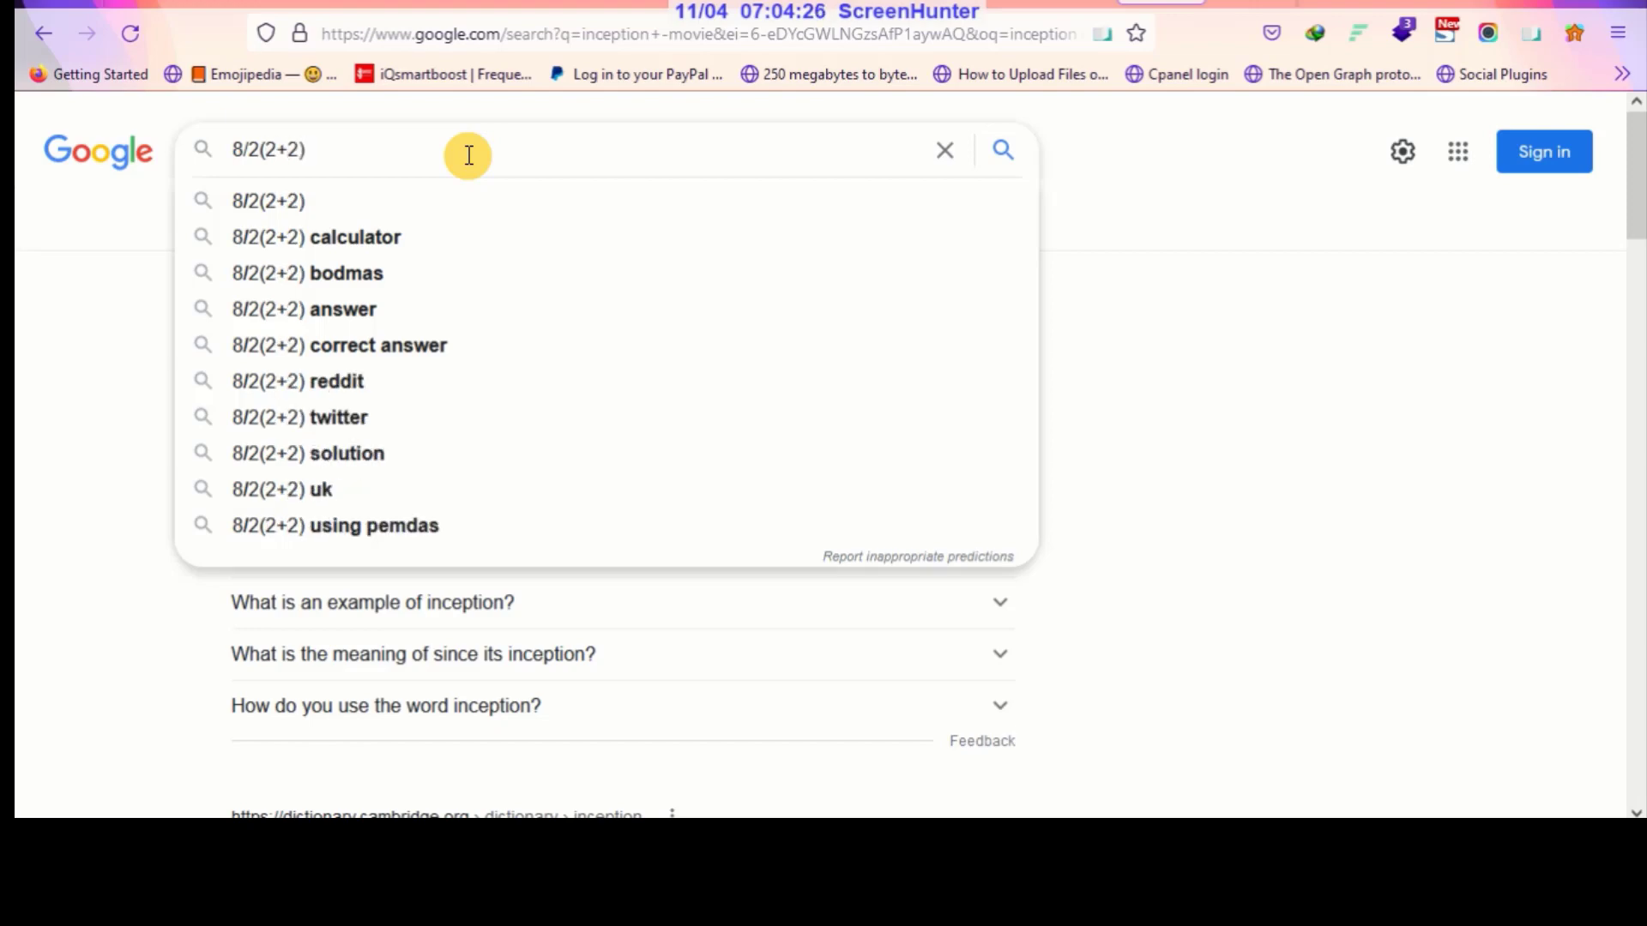
key(Return)
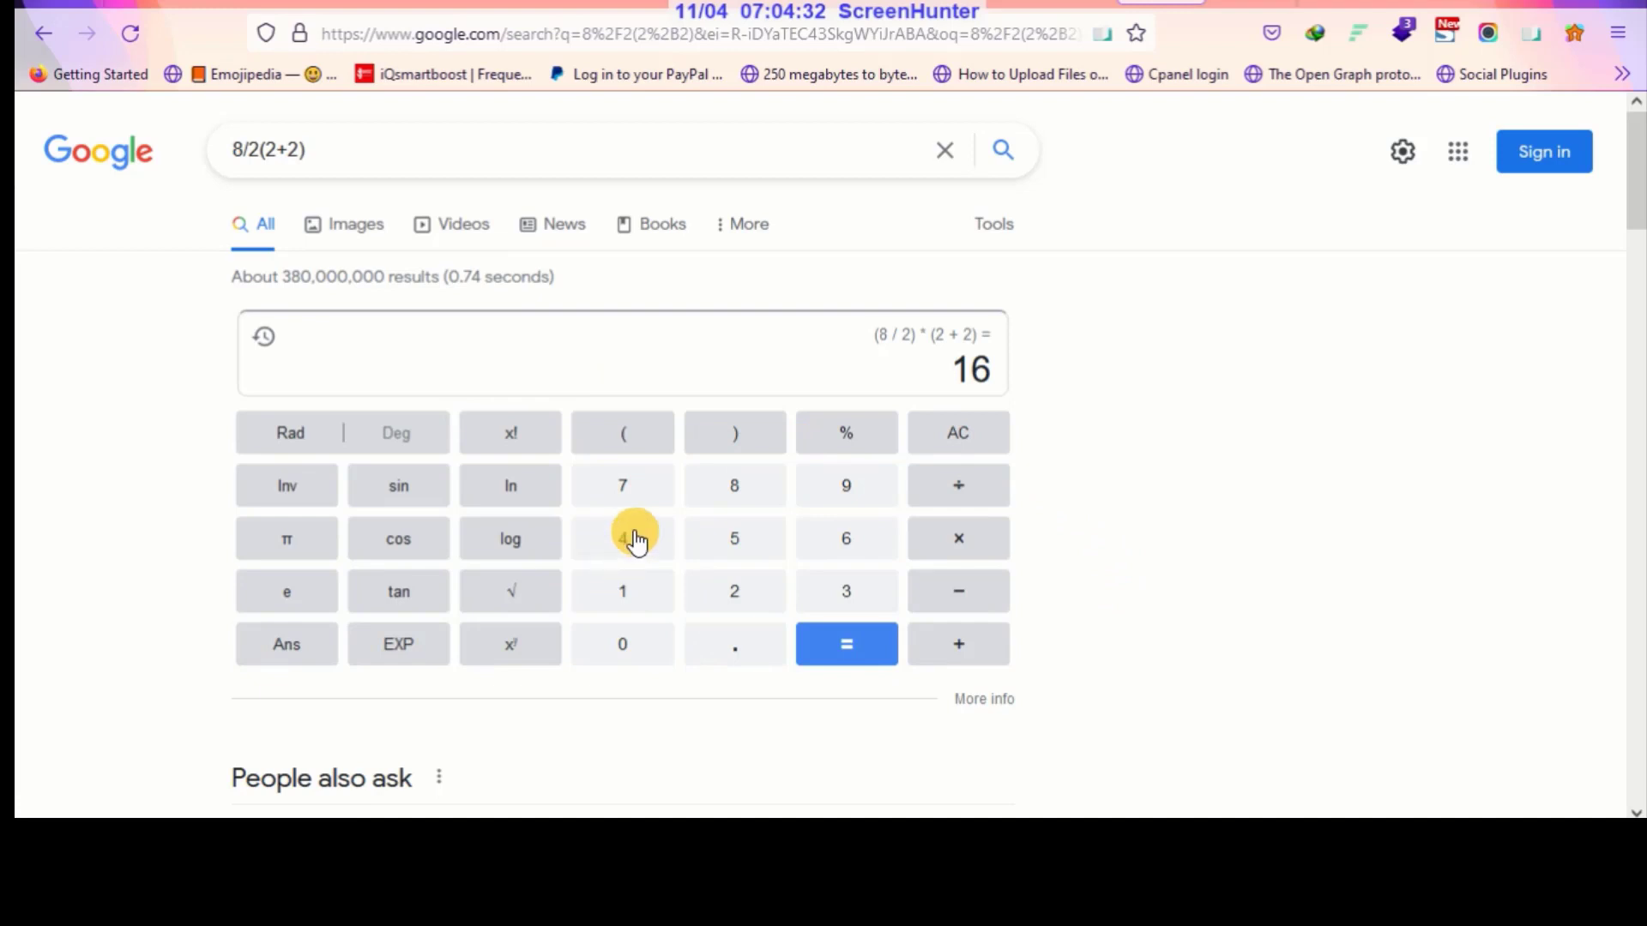
scroll(607, 540, down, 3)
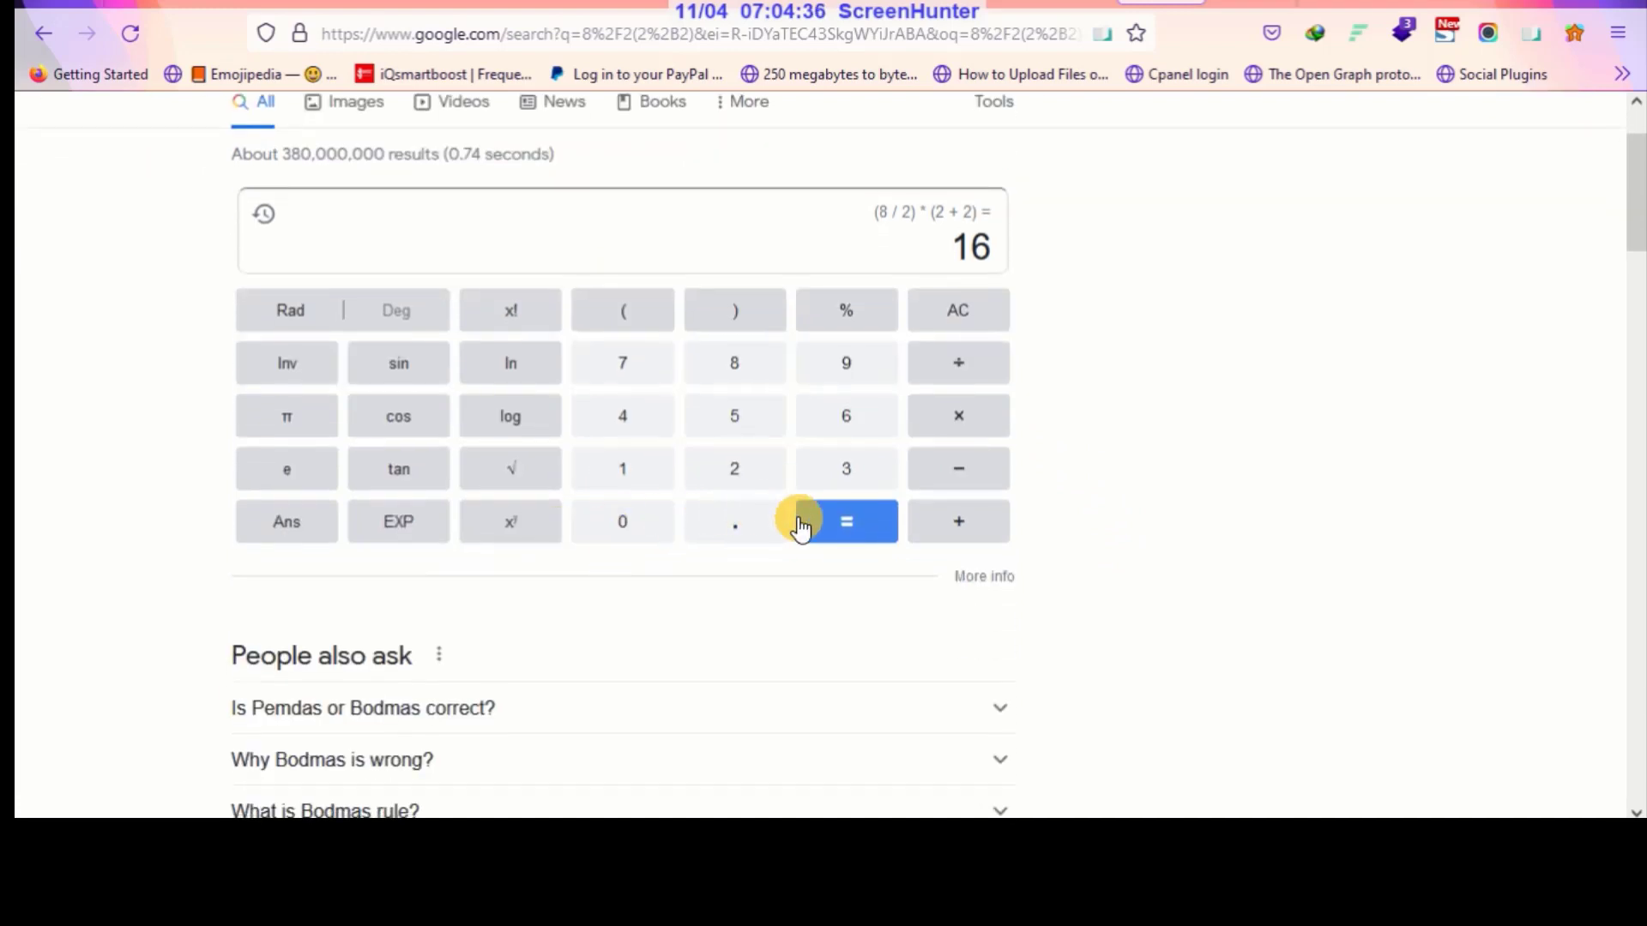
scroll(805, 530, up, 2)
scroll(804, 530, up, 1)
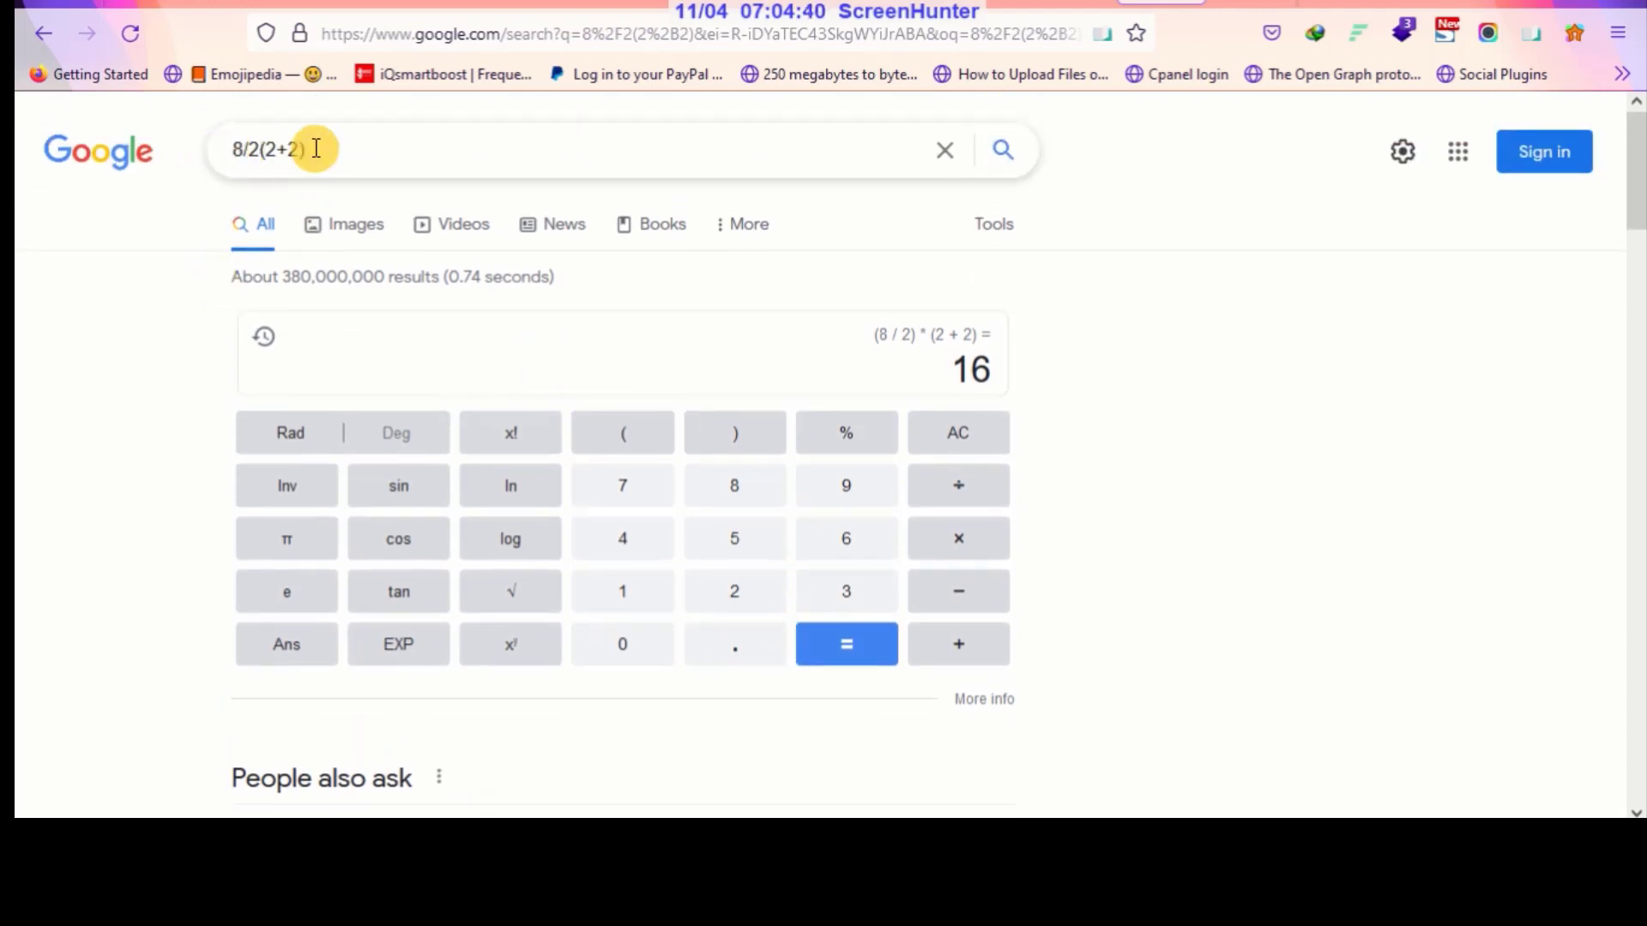
click(410, 151)
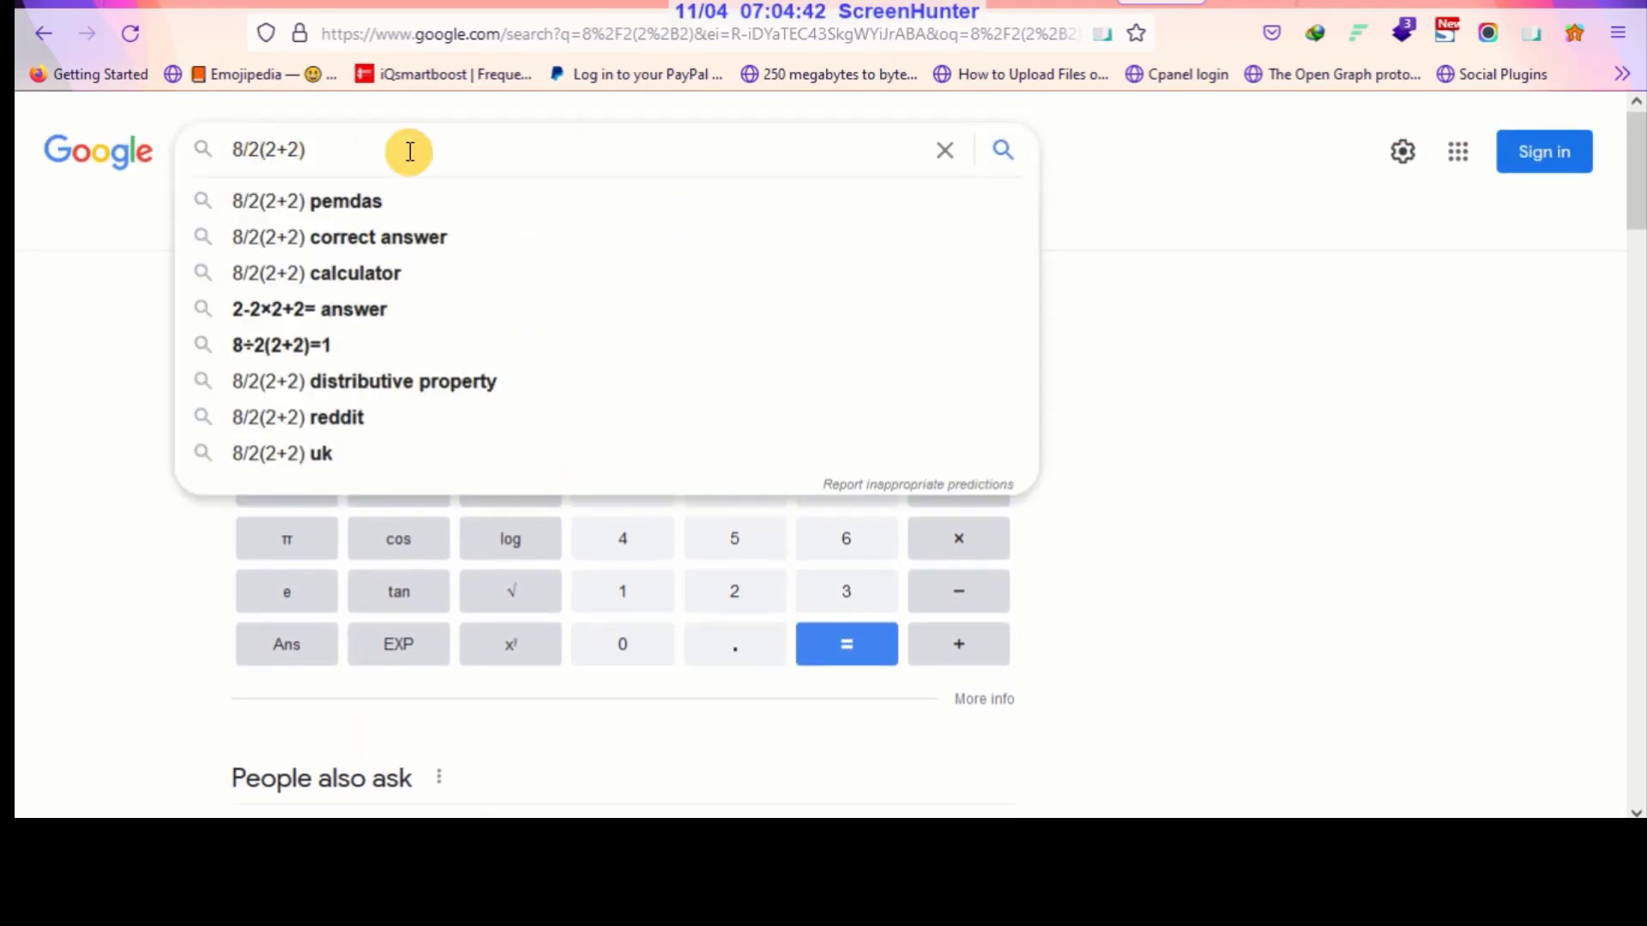
click(105, 240)
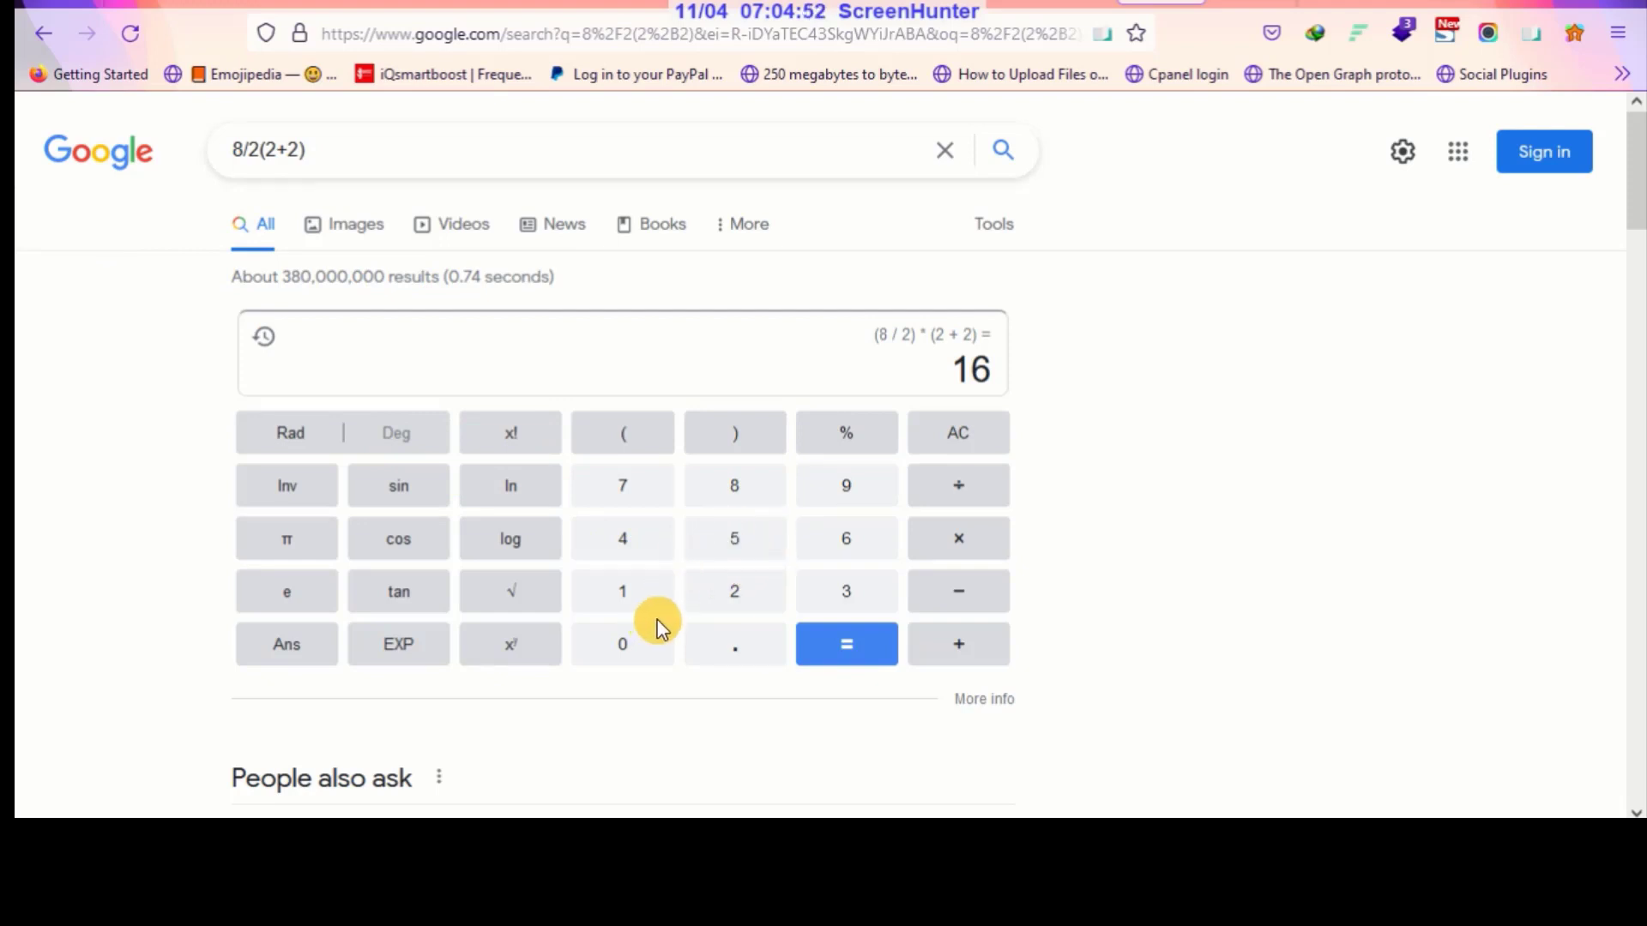
Calculate 2 + 2 with Google's on-page calculator
click(731, 601)
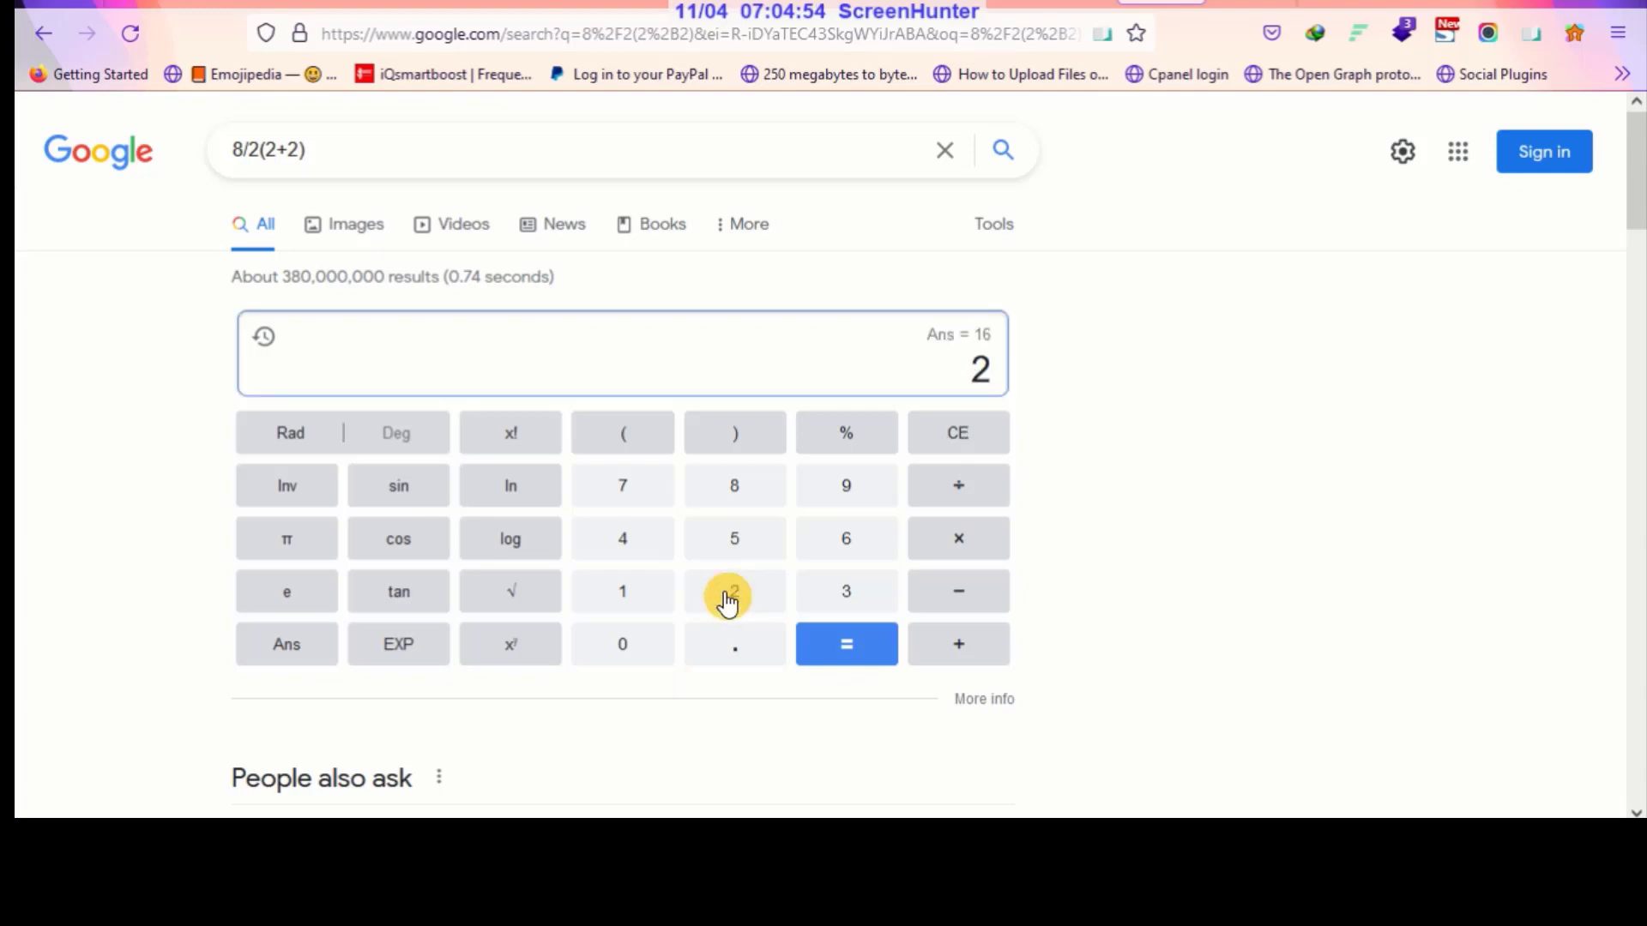
click(959, 645)
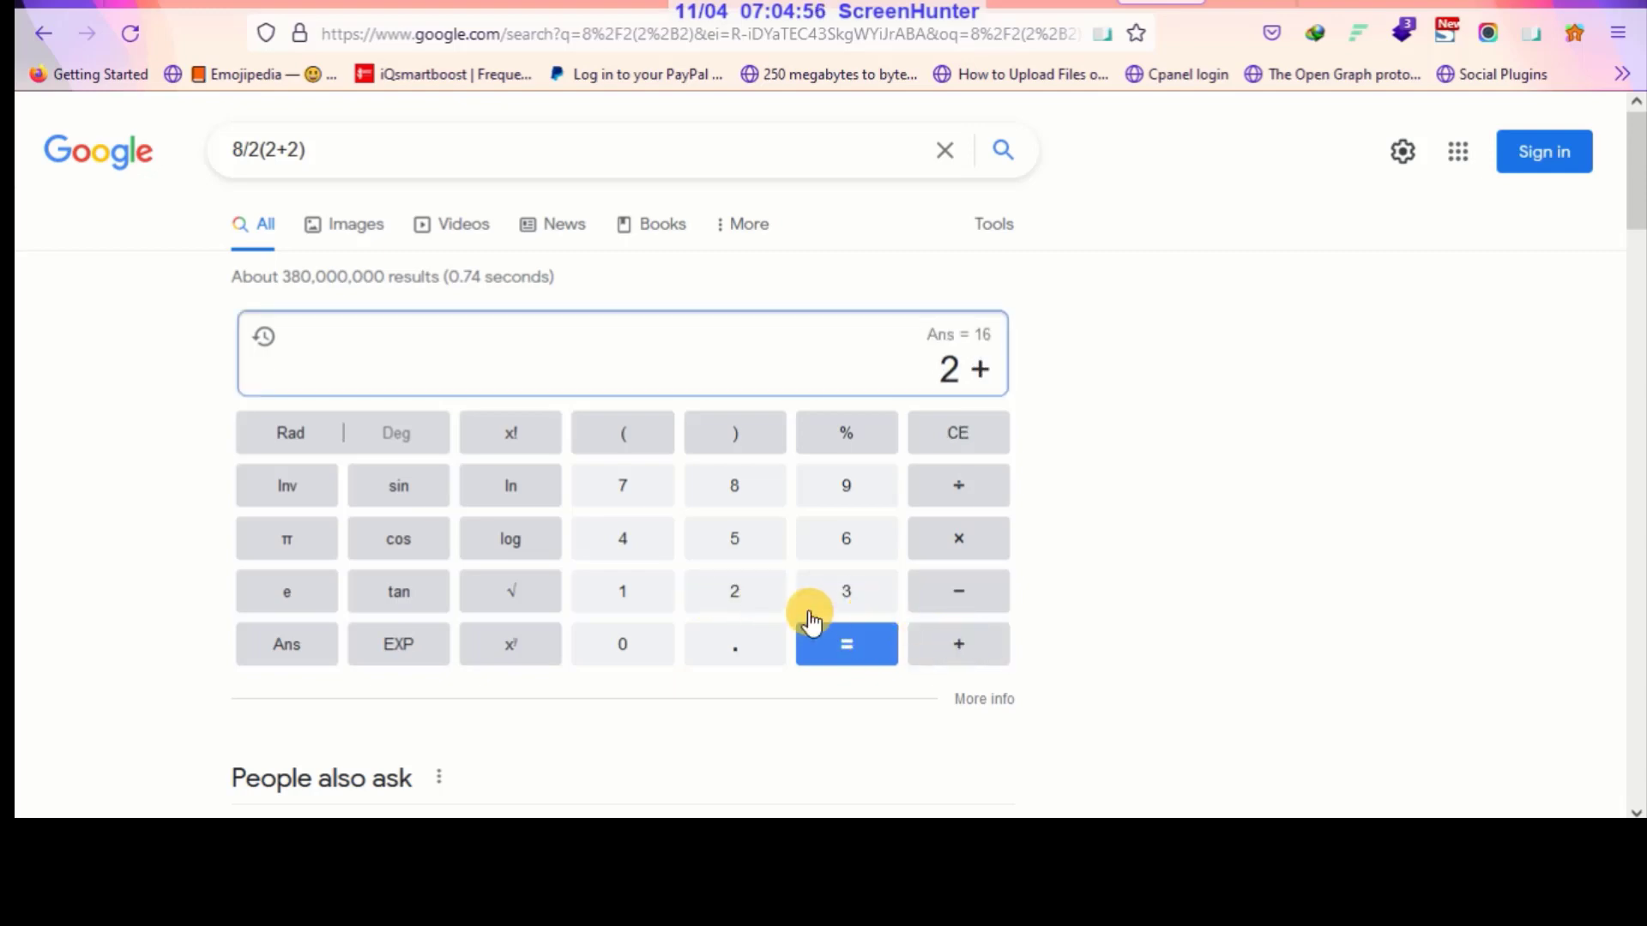
click(753, 593)
click(828, 647)
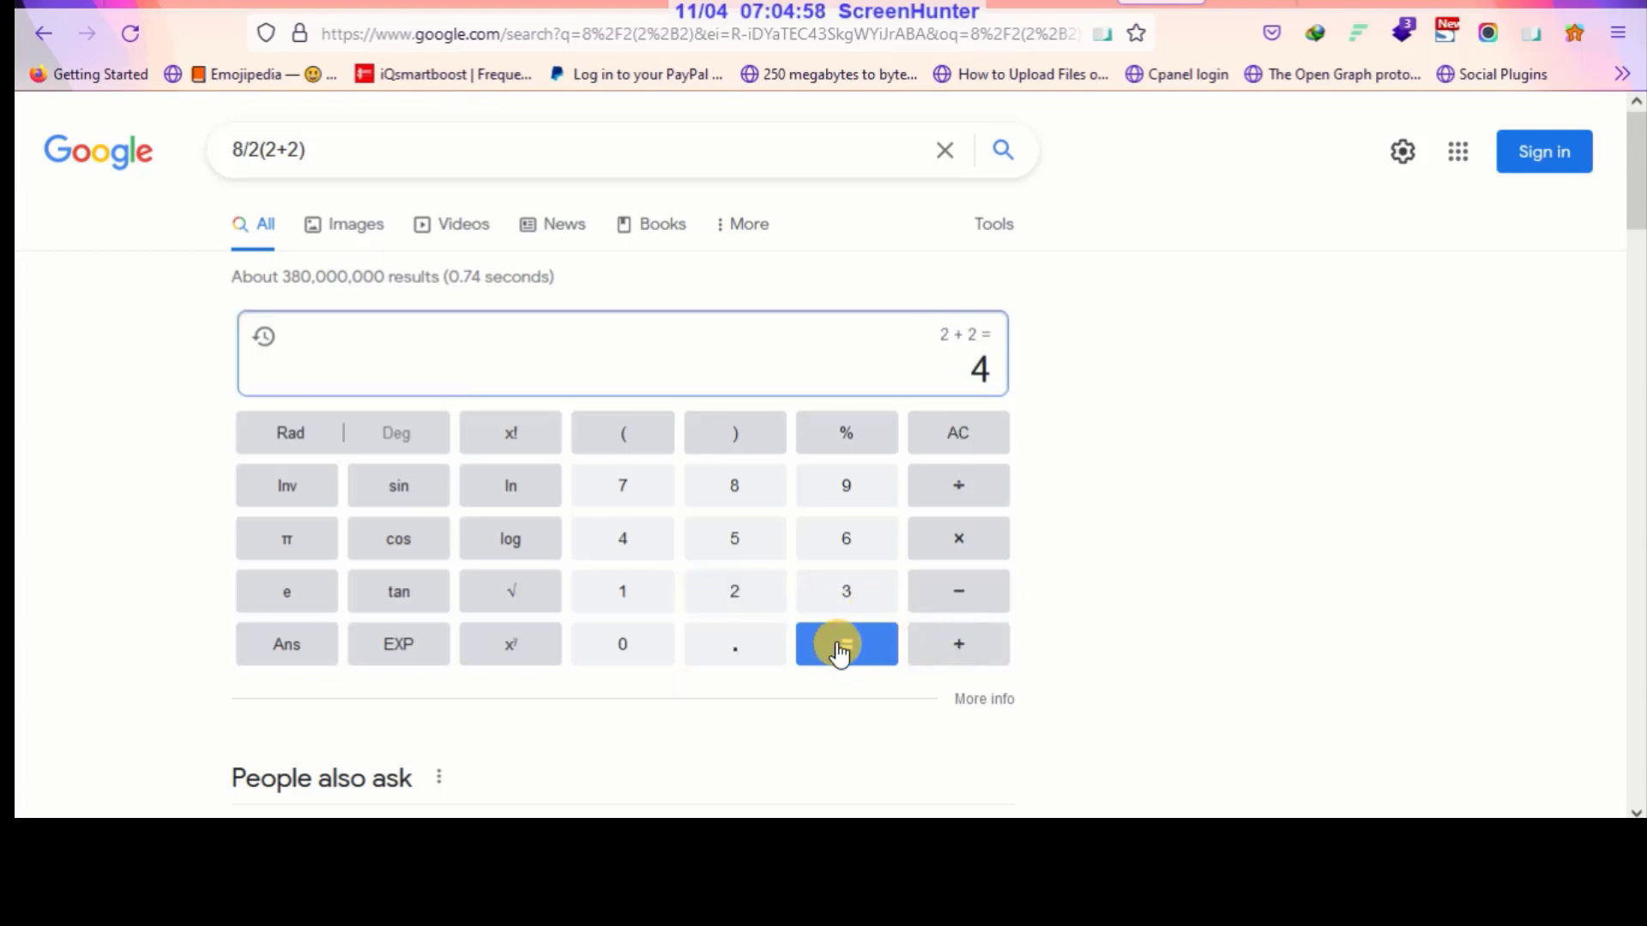